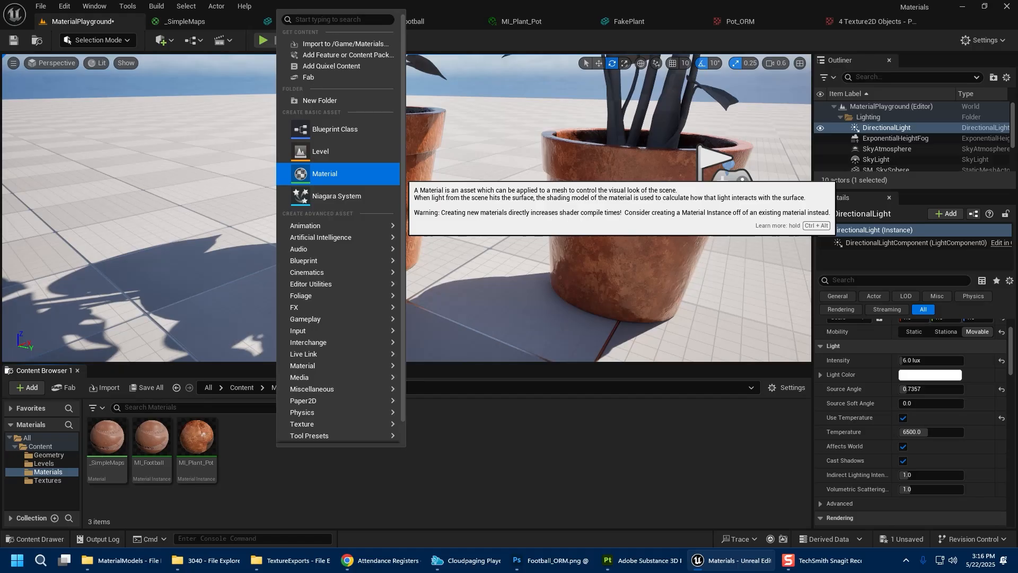
Create a new material named _ORM in the Materials folder
{"action": "key", "text": "Escape"}
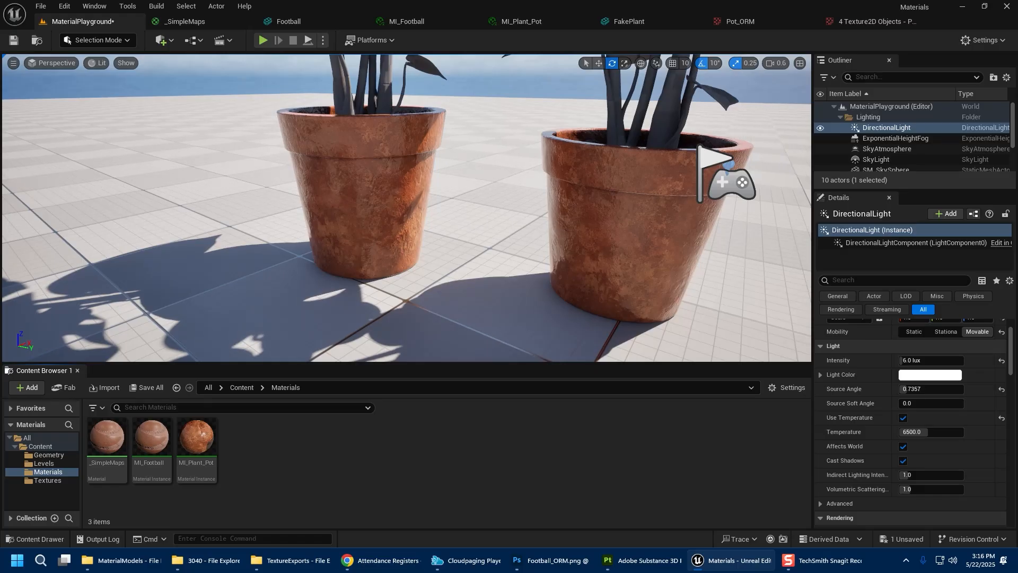
{"action": "right_click", "coordinate": [269, 451]}
{"action": "left_click", "coordinate": [318, 179]}
{"action": "type", "text": "_ORM"}
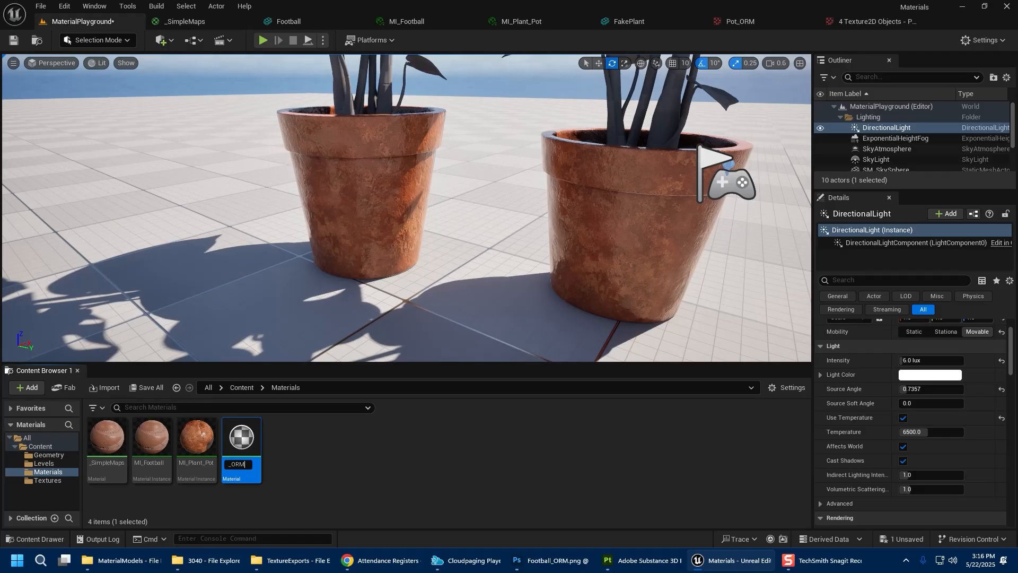
{"action": "key", "text": "Return"}
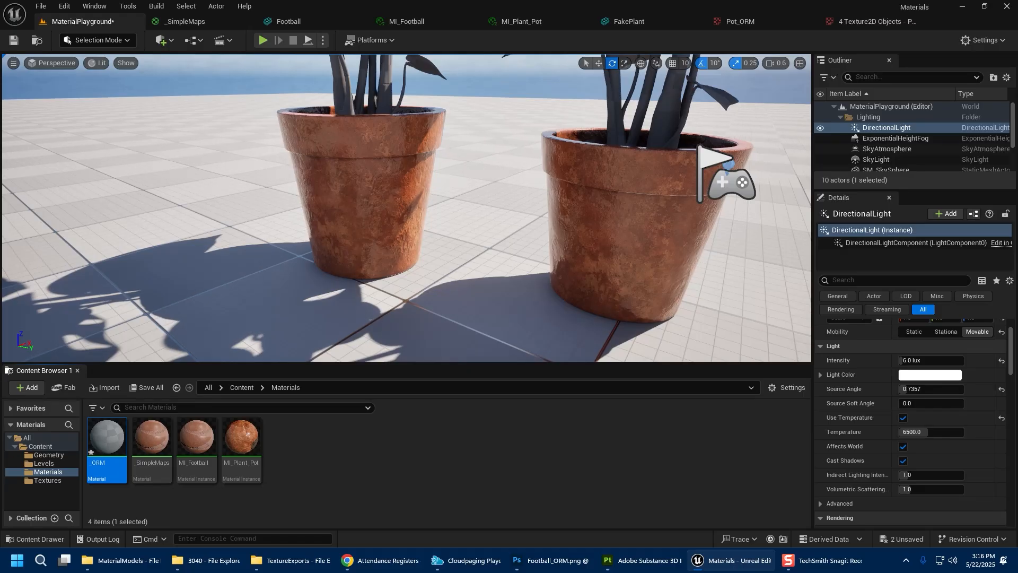
Open the _SimpleMaps material to examine its texture parameters and connections, and return to the MaterialPlayground level
{"action": "key", "text": "Escape"}
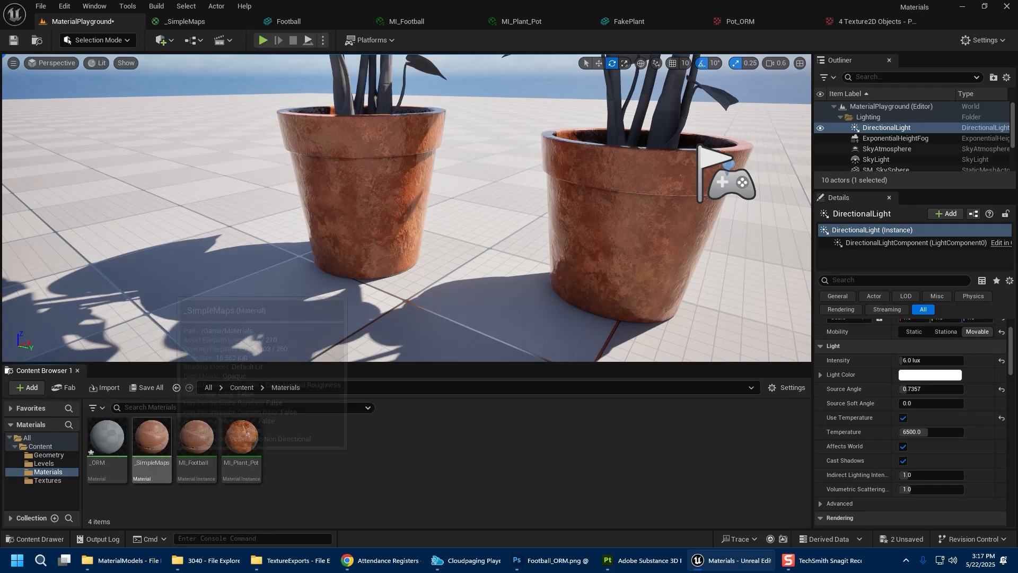
{"action": "double_click", "coordinate": [152, 451]}
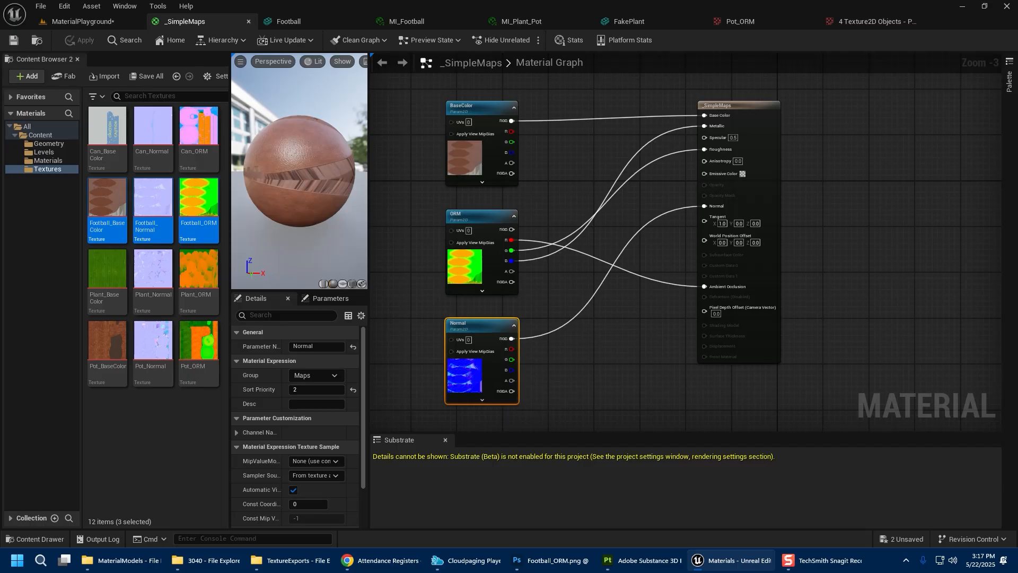
{"action": "left_click", "coordinate": [82, 21]}
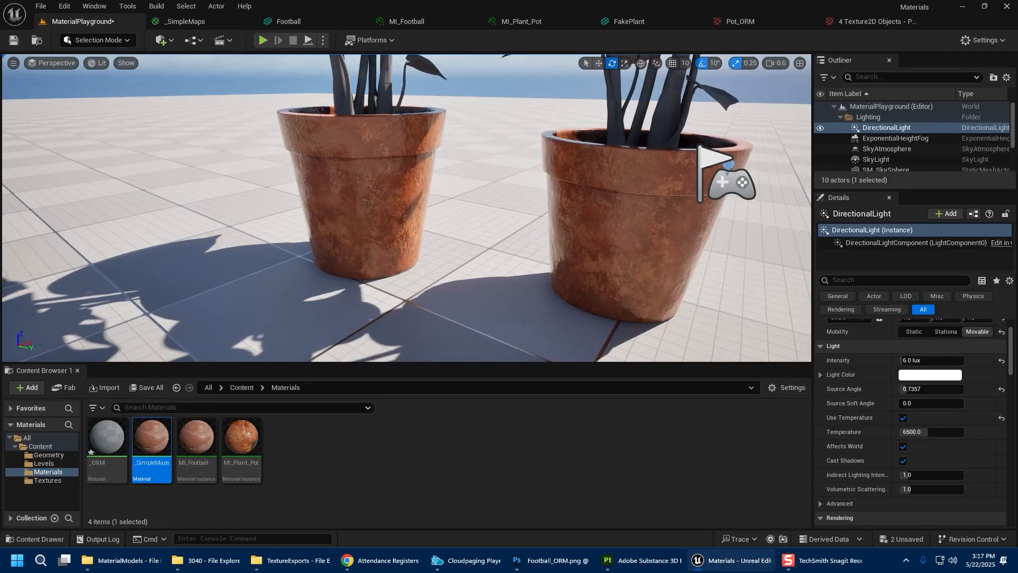
Show the project's Textures folder, switch to File Explorer and open 3040 > Material Dependancies > 2023 to find the blank textures
{"action": "left_click", "coordinate": [48, 480]}
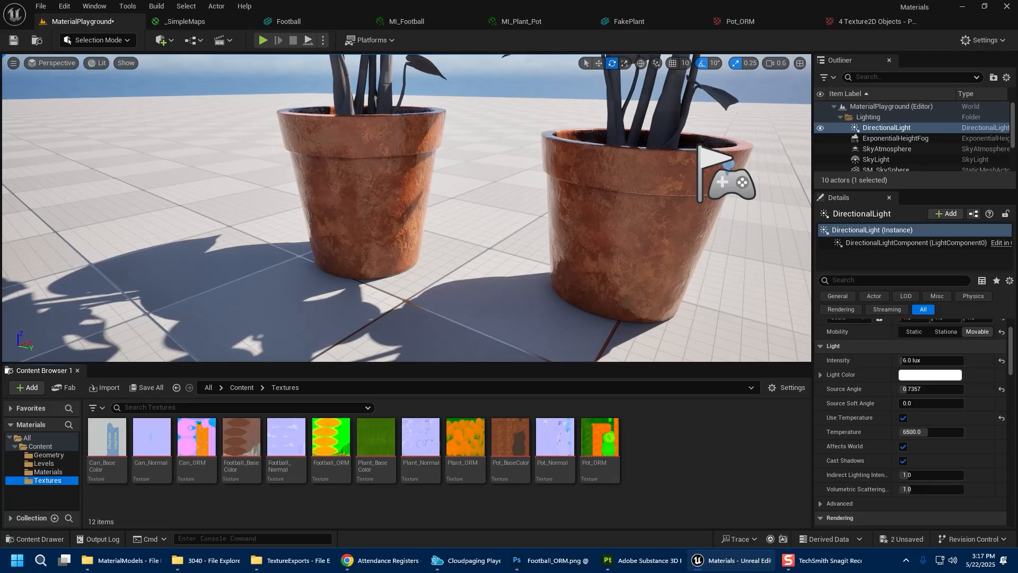
{"action": "left_click", "coordinate": [293, 561]}
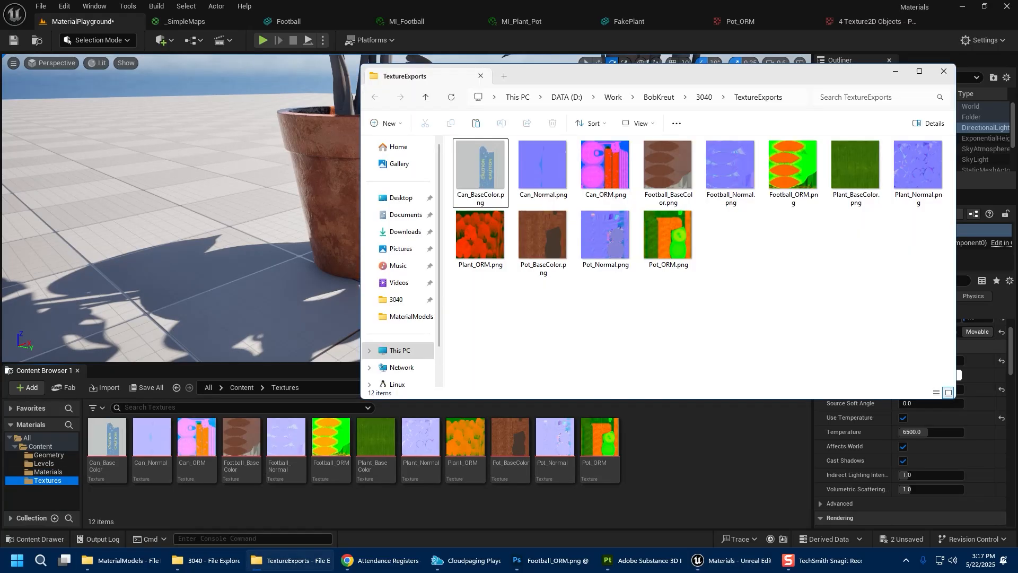
{"action": "key", "text": "alt+Up"}
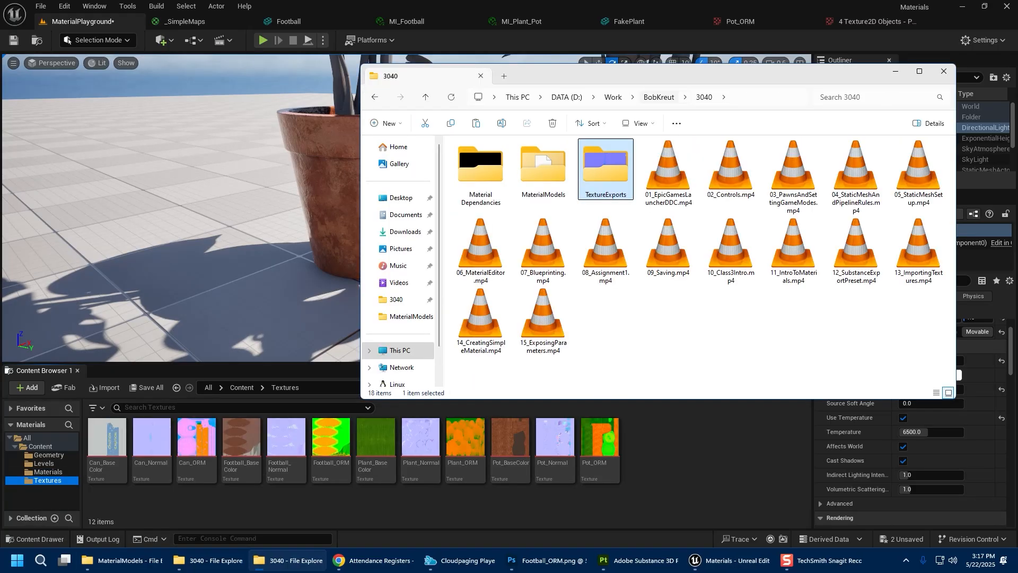
{"action": "left_click", "coordinate": [480, 172]}
{"action": "double_click", "coordinate": [481, 170]}
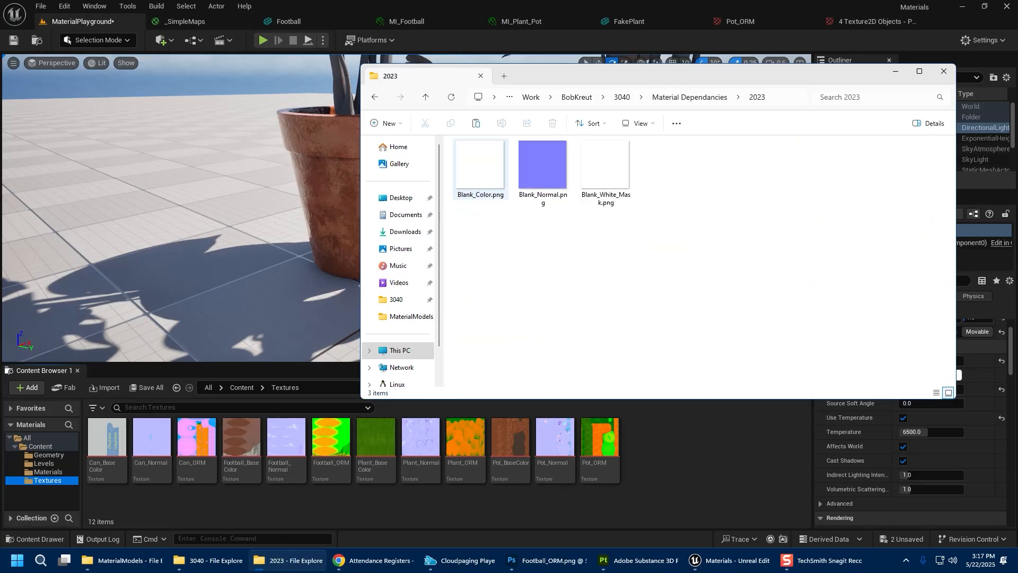
{"action": "left_click", "coordinate": [480, 170]}
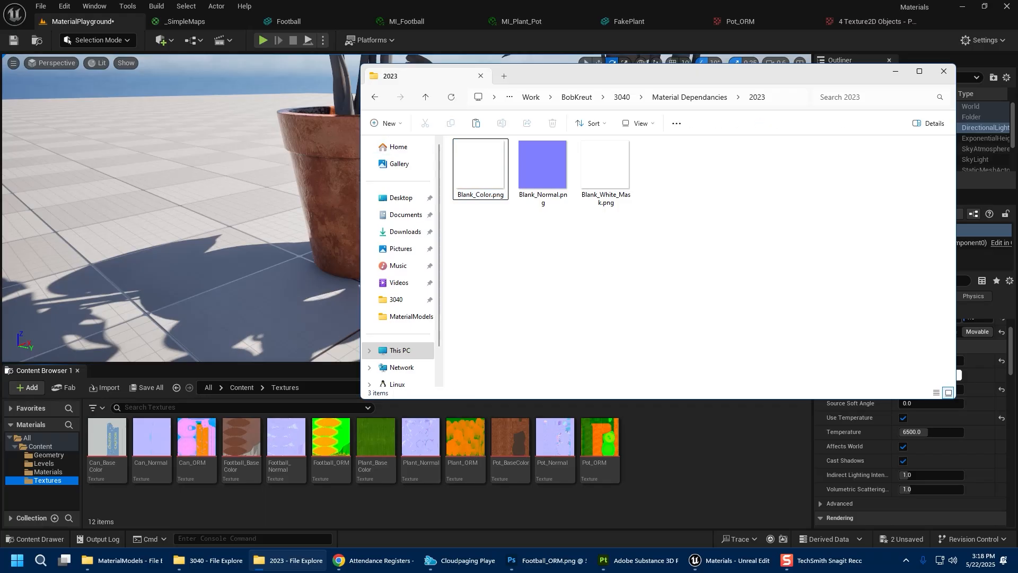
{"action": "left_click", "coordinate": [543, 172]}
{"action": "left_click", "coordinate": [605, 172]}
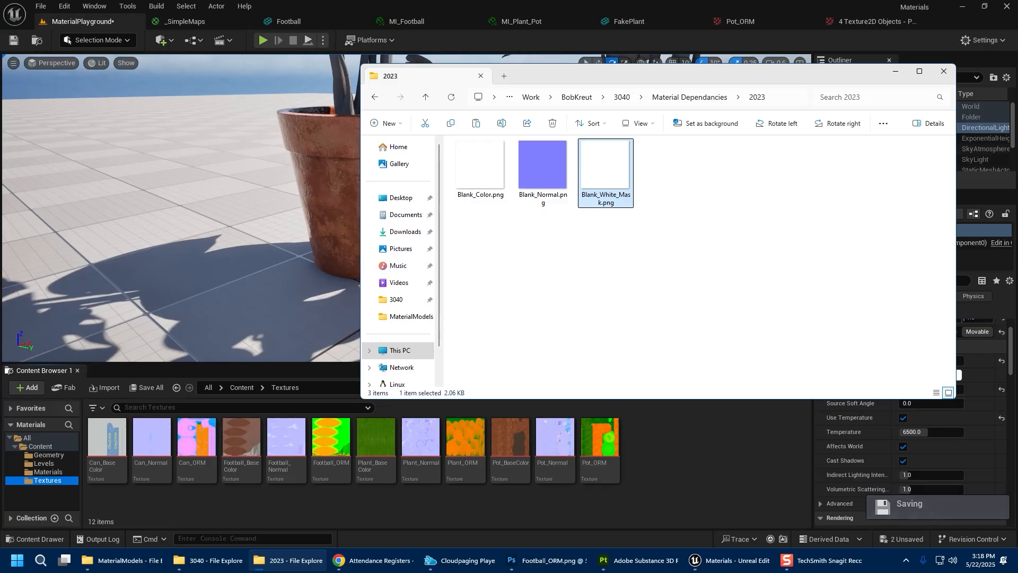
Create a folder named Dependancies inside the project's Textures folder and open it
{"action": "left_click", "coordinate": [49, 488]}
{"action": "right_click", "coordinate": [113, 500]}
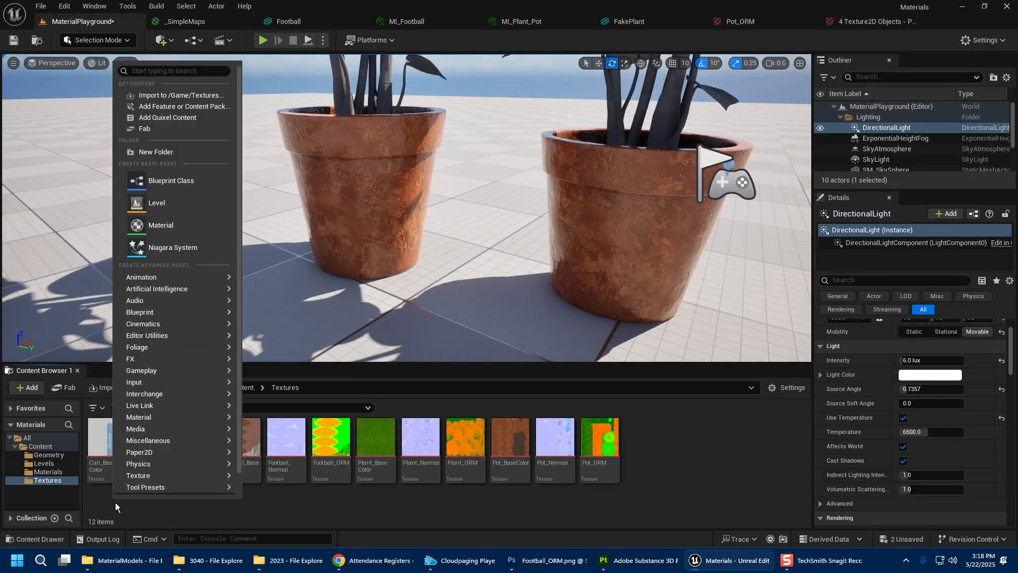
{"action": "left_click", "coordinate": [159, 151]}
{"action": "type", "text": "Dependancies"}
{"action": "key", "text": "Return"}
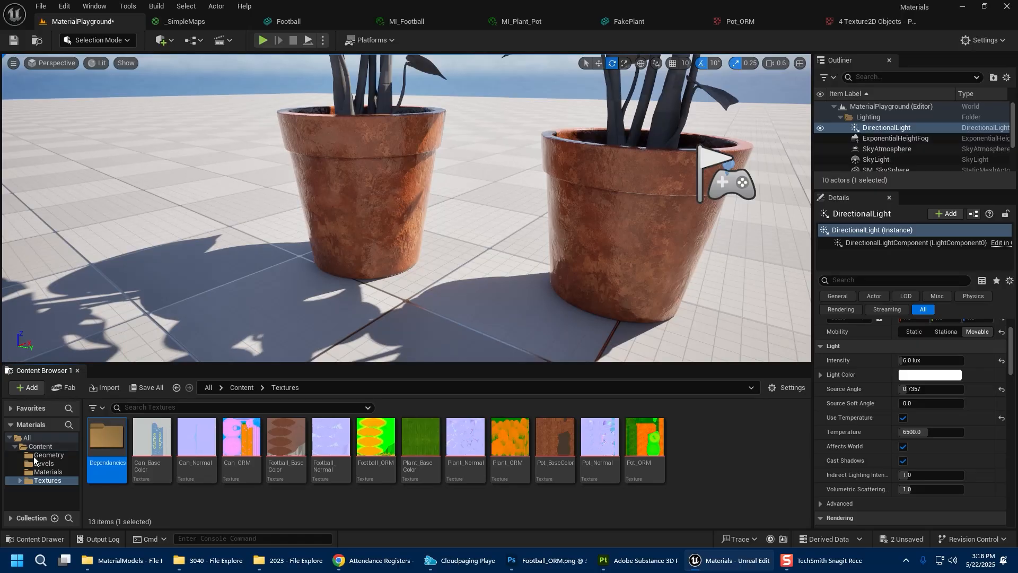
{"action": "double_click", "coordinate": [100, 443]}
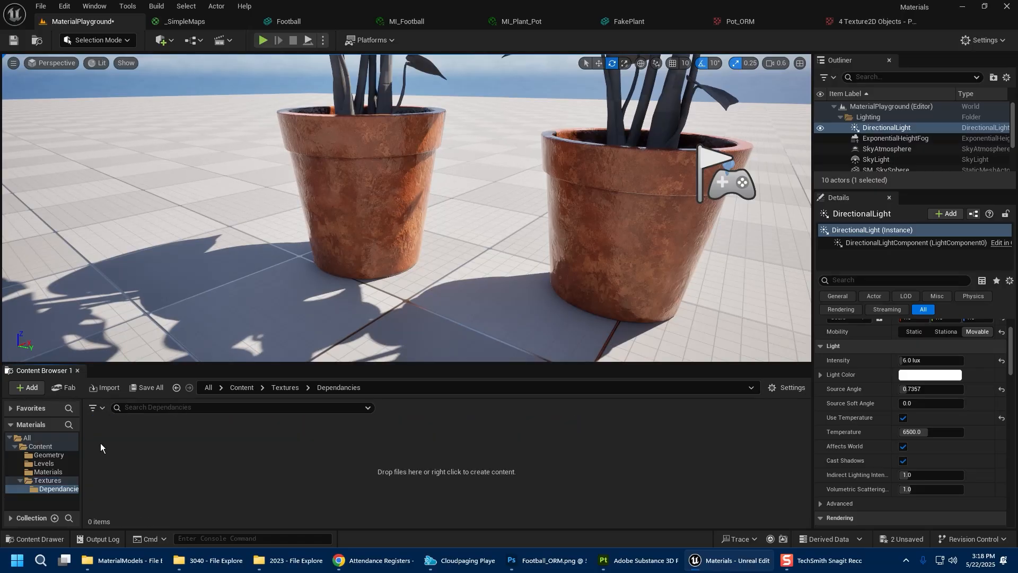
Import Blank_Color.png, Blank_Normal.png and Blank_White_Mask.png from File Explorer's 2023 folder into the Dependancies folder
{"action": "left_click", "coordinate": [206, 561]}
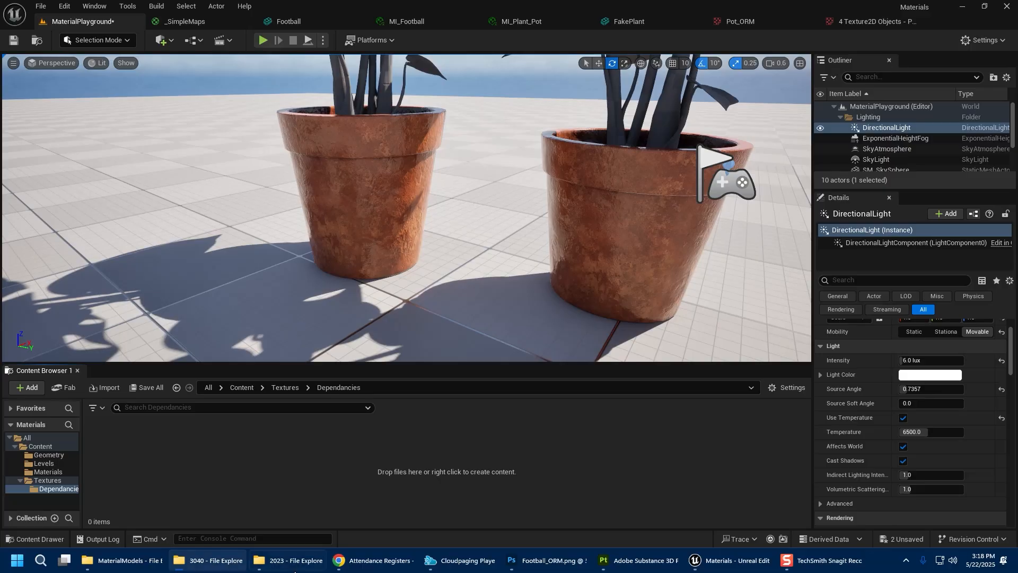
{"action": "left_click", "coordinate": [256, 564]}
{"action": "left_click", "coordinate": [485, 179], "text": "shift"}
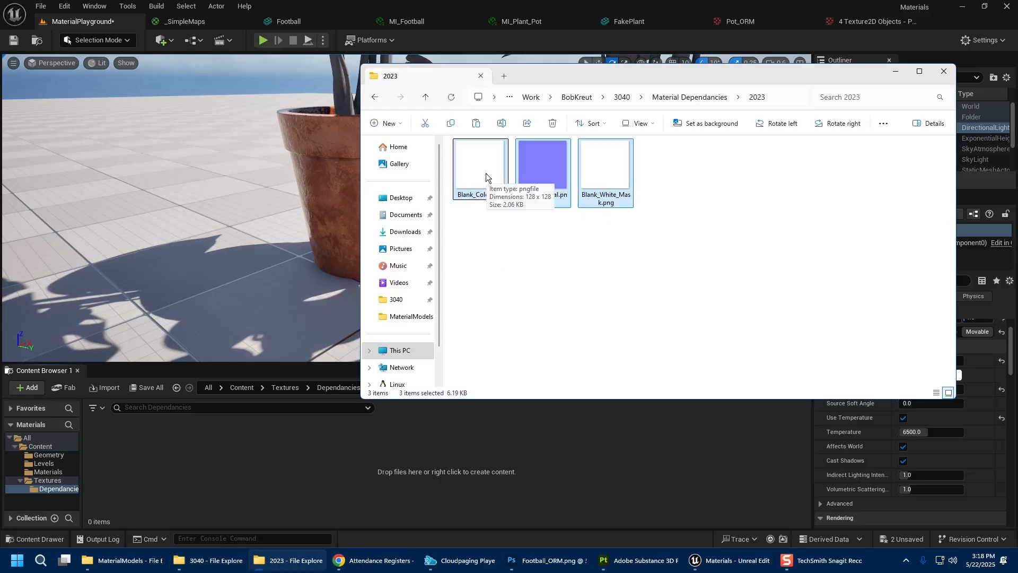
{"action": "left_click_drag", "start_coordinate": [485, 173], "coordinate": [130, 466]}
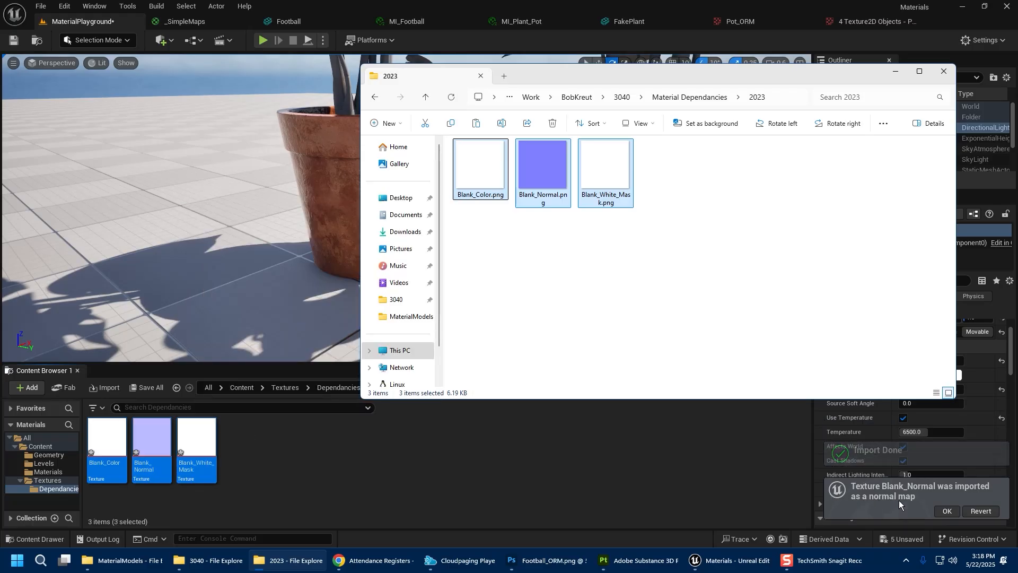
{"action": "left_click", "coordinate": [410, 517]}
Open the Blank_Color texture to check its sRGB setting, and return to the level
{"action": "double_click", "coordinate": [107, 440]}
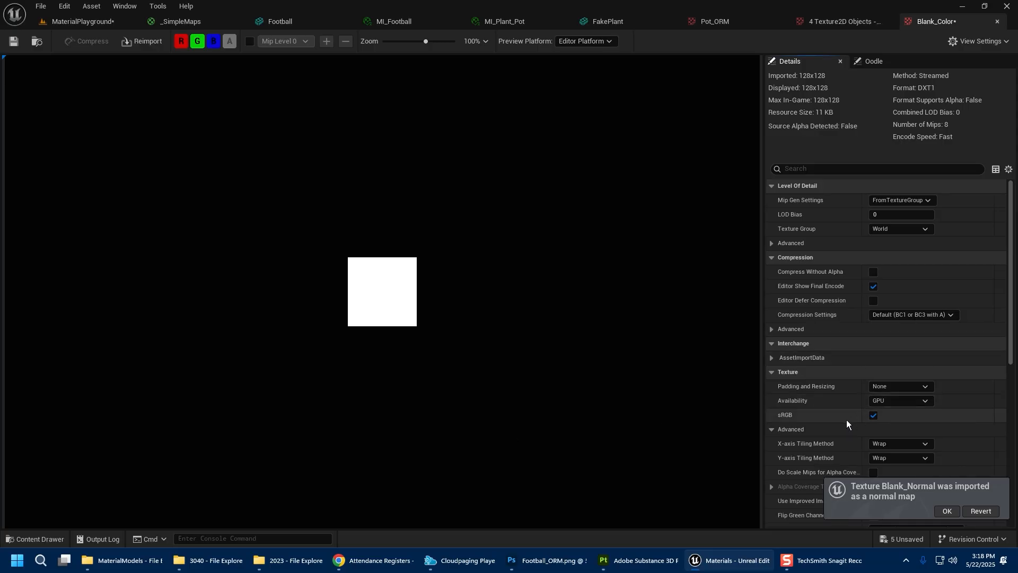
{"action": "left_click", "coordinate": [106, 25]}
{"action": "left_click", "coordinate": [271, 479]}
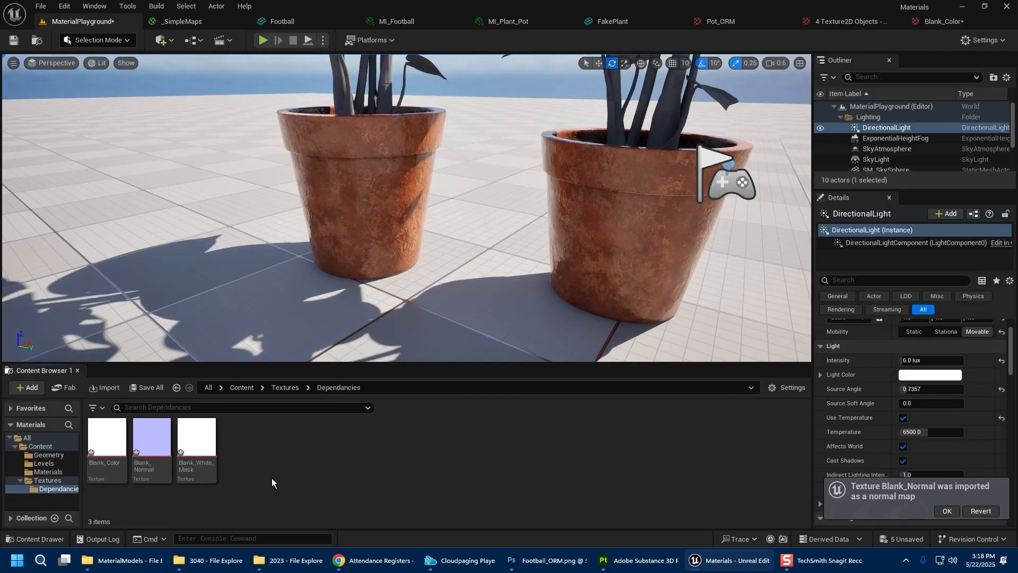
Turn off sRGB for the Blank_White_Mask texture and save the texture
{"action": "mouse_move", "coordinate": [207, 442]}
{"action": "double_click", "coordinate": [197, 439]}
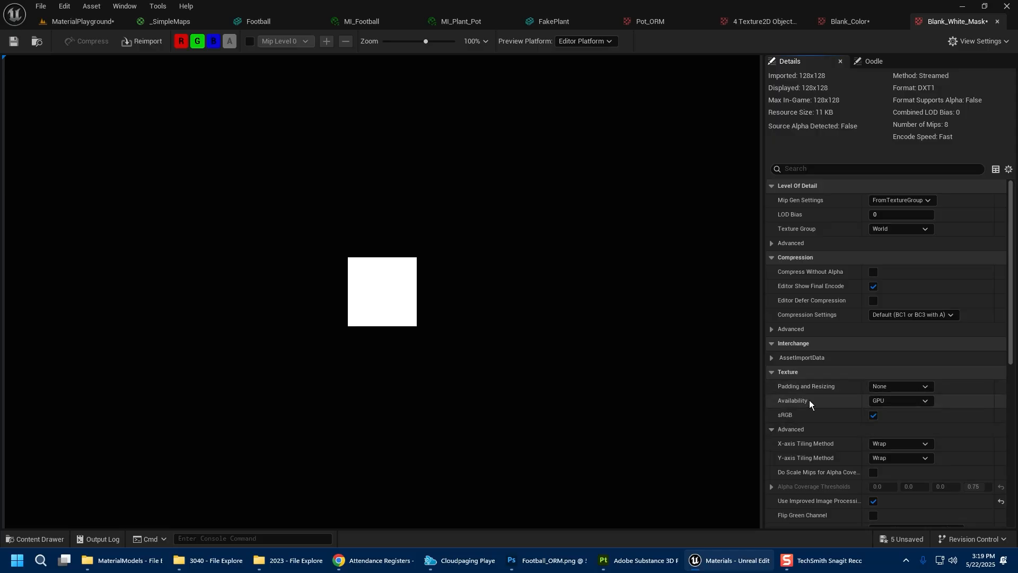
{"action": "left_click", "coordinate": [873, 415]}
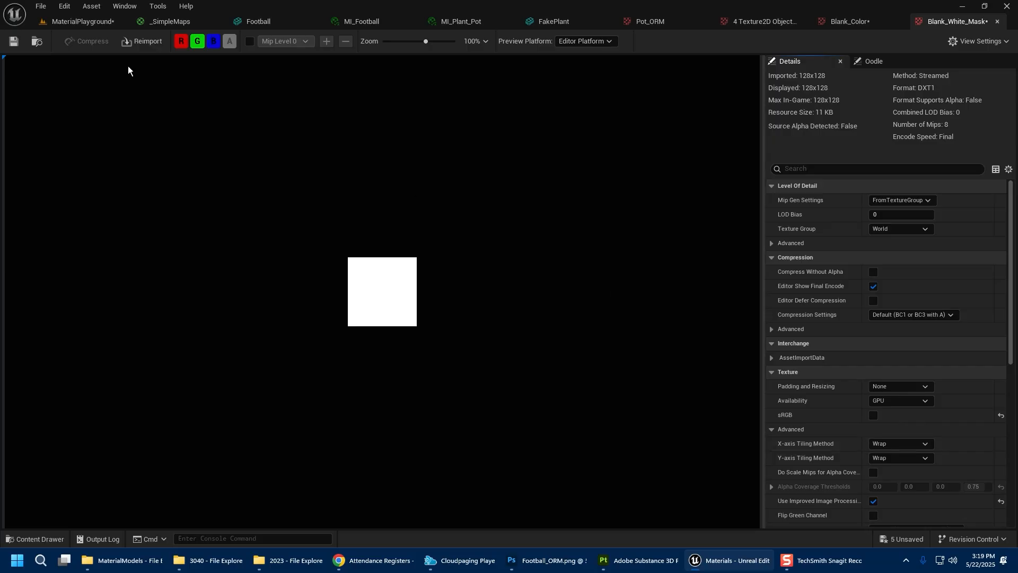
{"action": "left_click", "coordinate": [14, 41]}
Return to the MaterialPlayground level and save all remaining unsaved content
{"action": "left_click", "coordinate": [53, 20]}
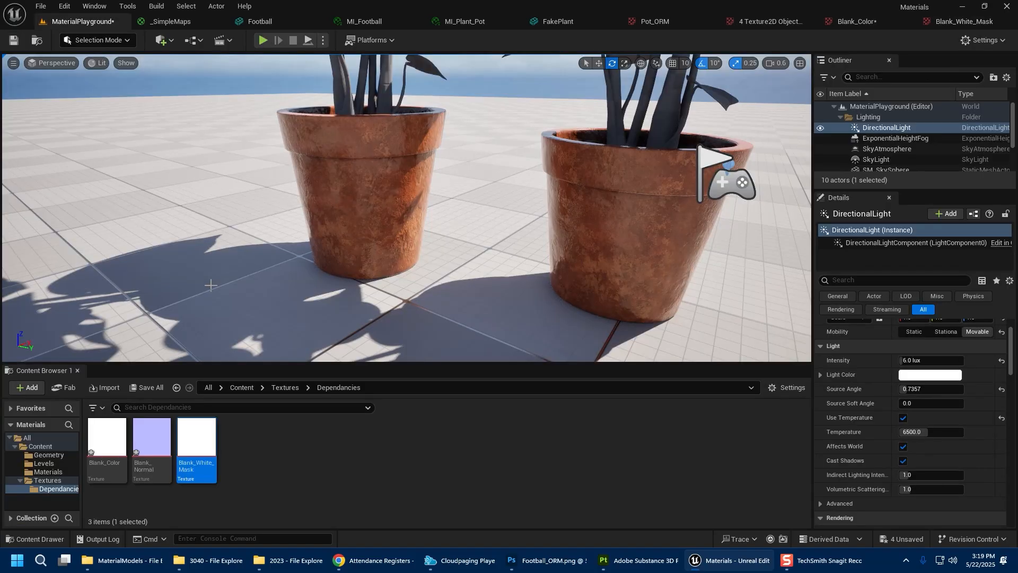
{"action": "left_click", "coordinate": [147, 387]}
{"action": "left_click", "coordinate": [593, 399]}
{"action": "left_click", "coordinate": [505, 426]}
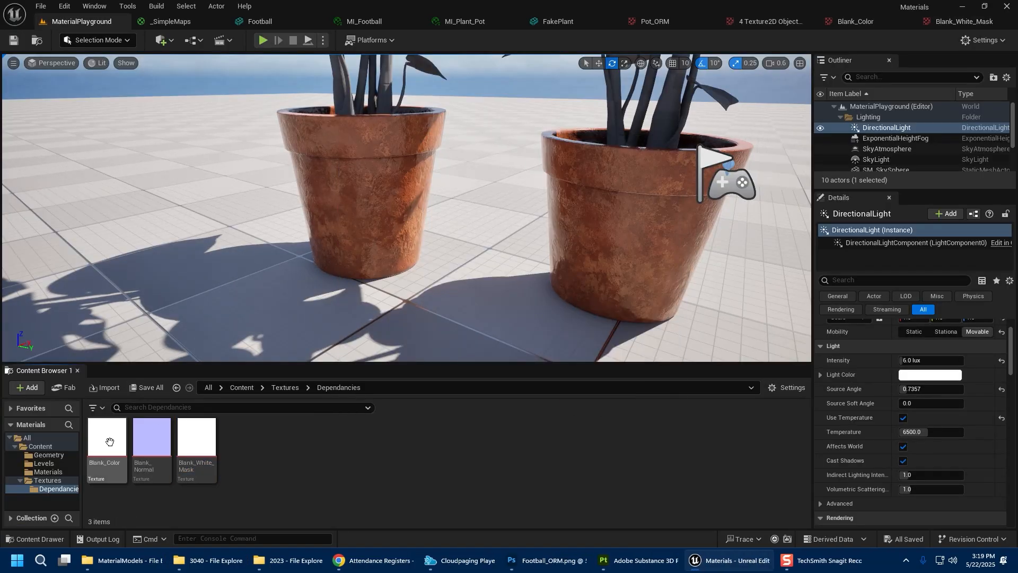
Examine the BaseColor parameter's sampler type in the _SimpleMaps material, widening the details area to read it
{"action": "mouse_move", "coordinate": [205, 440]}
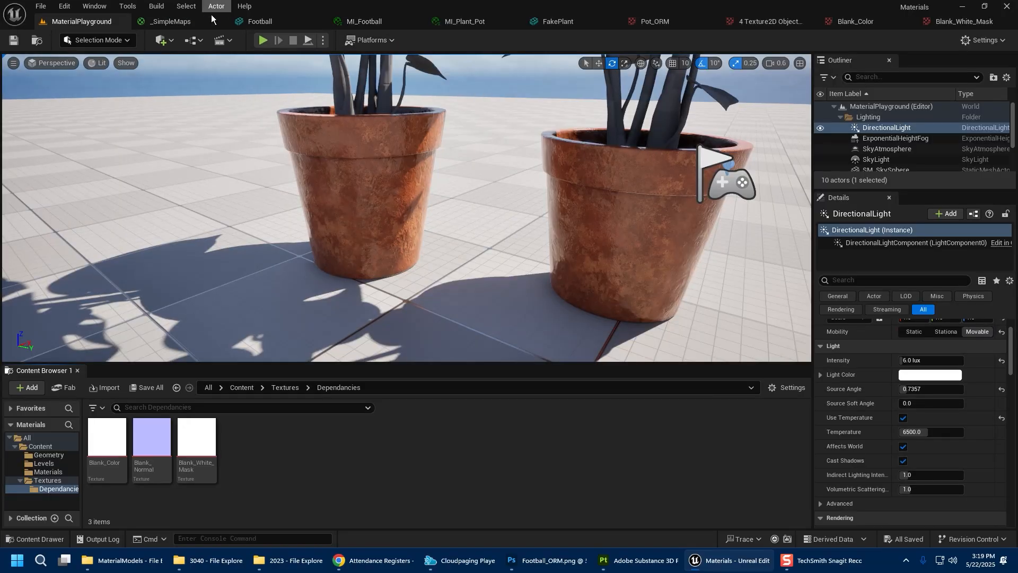
{"action": "left_click", "coordinate": [173, 21]}
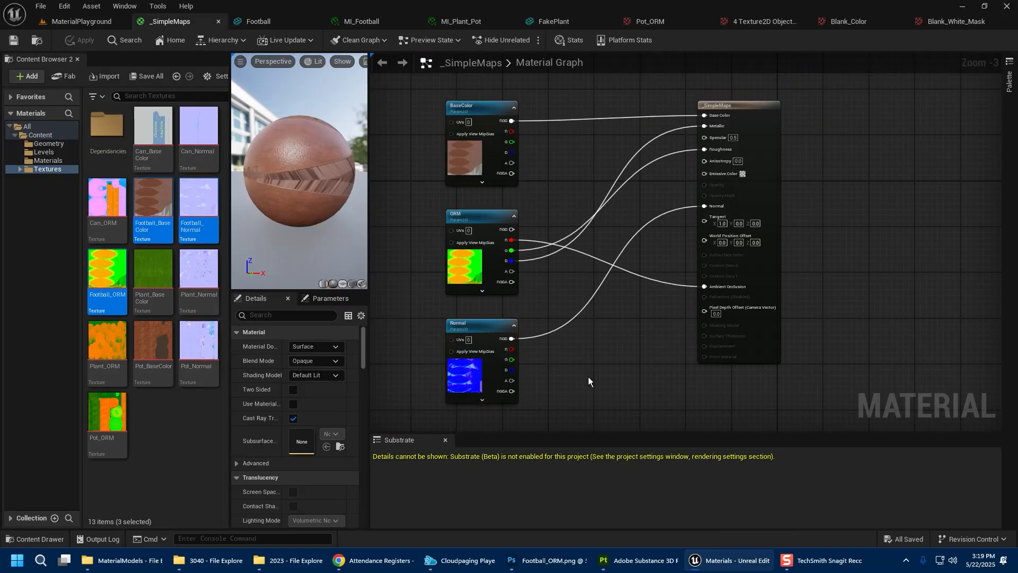
{"action": "left_click", "coordinate": [553, 139]}
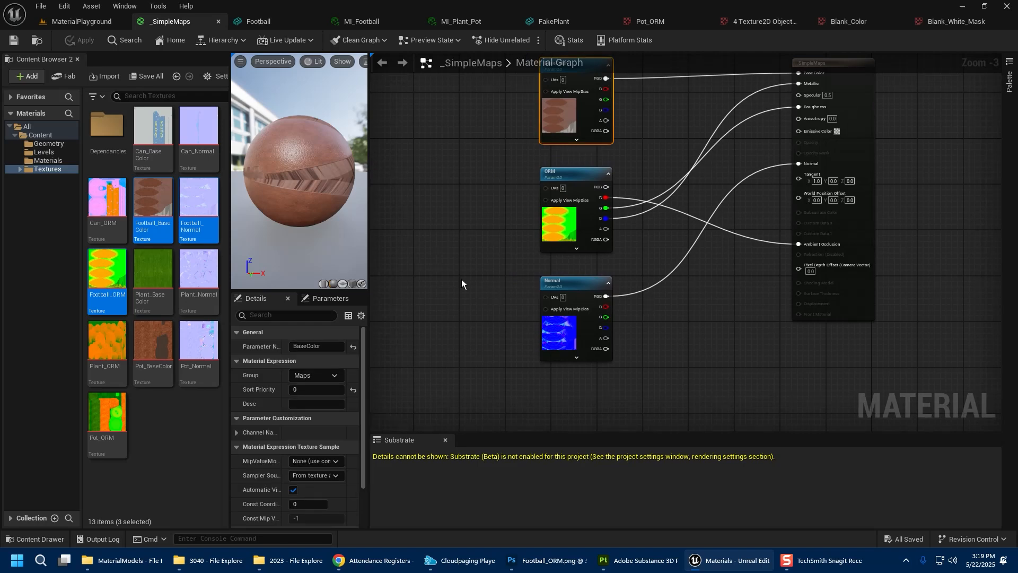
{"action": "left_click_drag", "start_coordinate": [369, 338], "coordinate": [440, 338]}
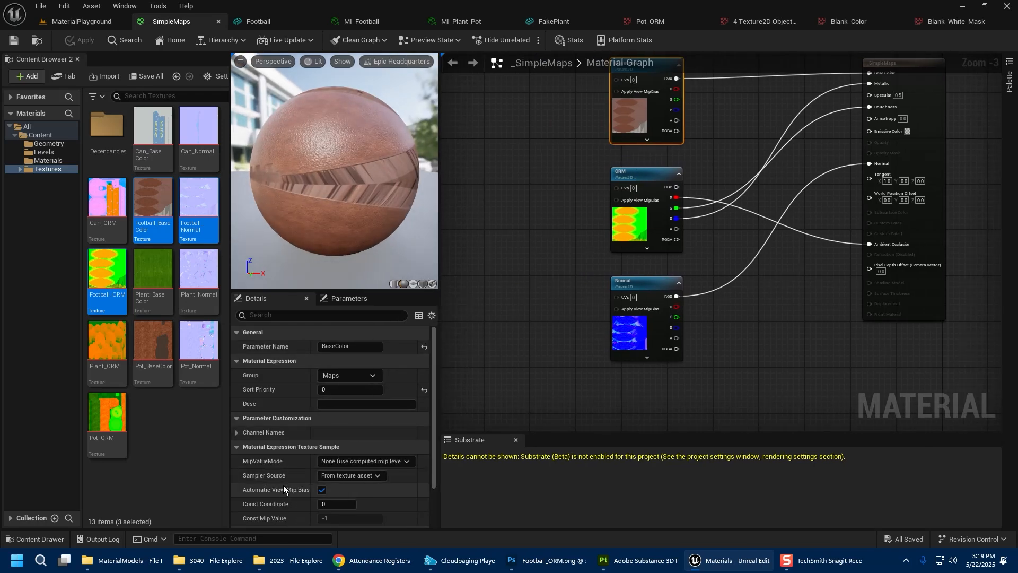
{"action": "scroll", "coordinate": [280, 477], "scroll_direction": "down", "scroll_amount": 2}
{"action": "scroll", "coordinate": [269, 473], "scroll_direction": "down", "scroll_amount": 1}
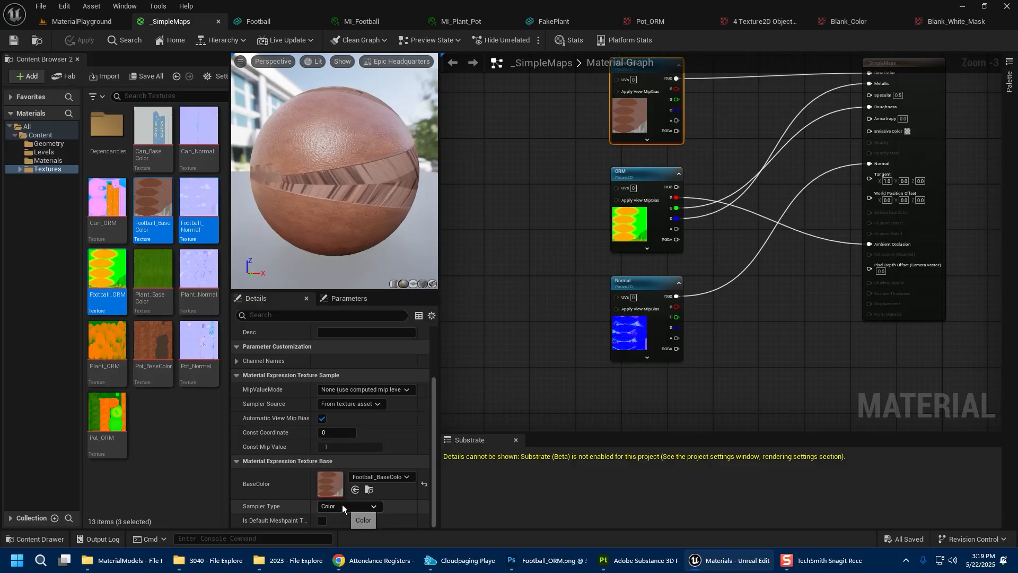
Review the compression options and sRGB setting of the Pot_ORM texture without changing them
{"action": "left_click", "coordinate": [432, 22]}
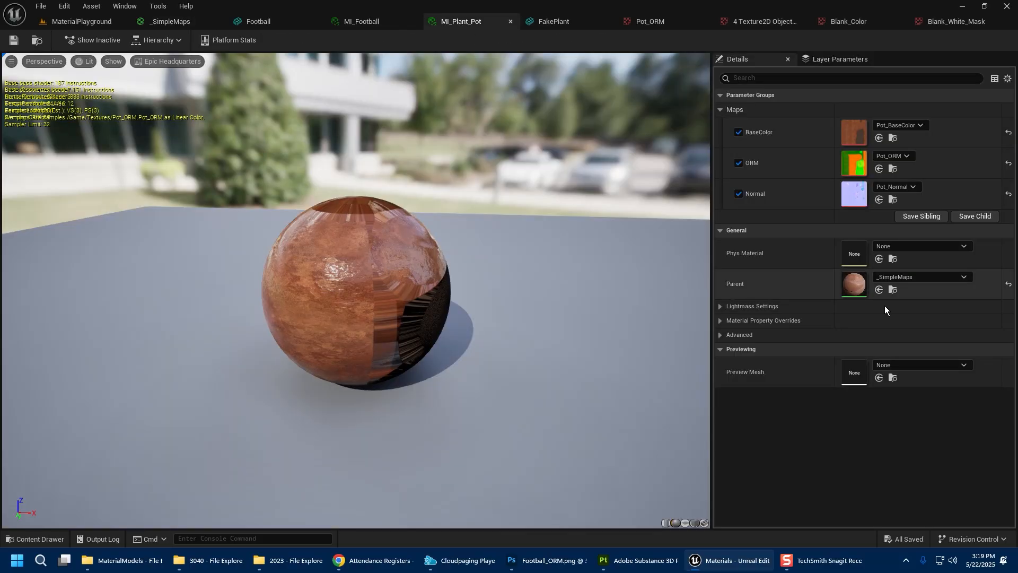
{"action": "left_click", "coordinate": [661, 20]}
{"action": "left_click", "coordinate": [910, 315]}
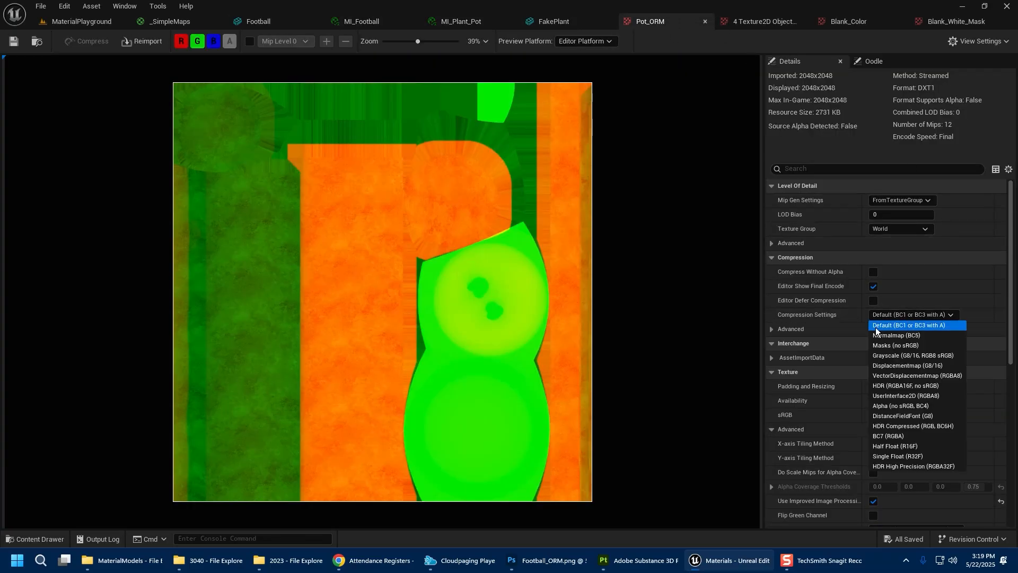
{"action": "left_click", "coordinate": [853, 417]}
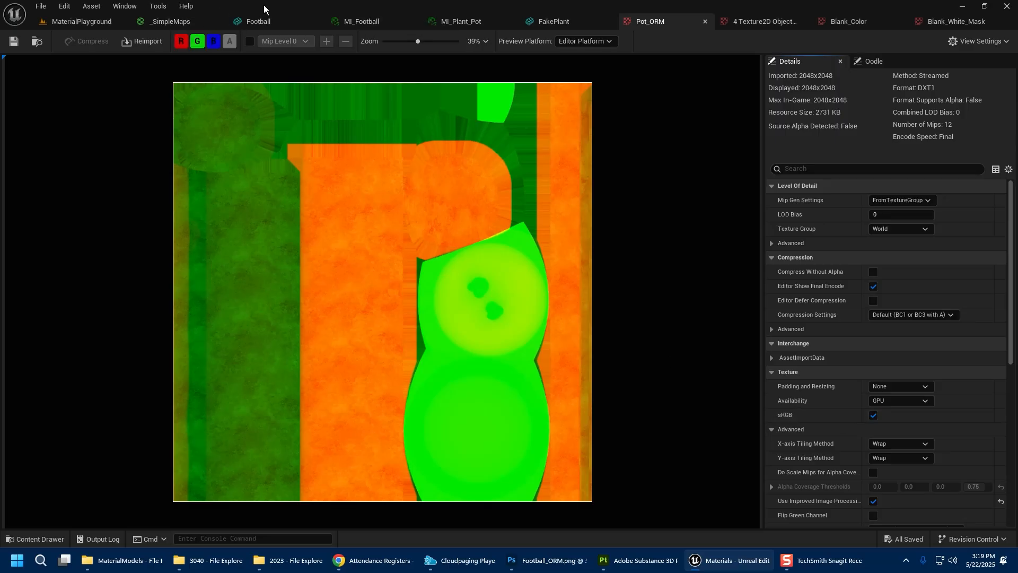
Inspect the sampler types of the ORM and Normal parameters in the _SimpleMaps material
{"action": "left_click", "coordinate": [202, 22]}
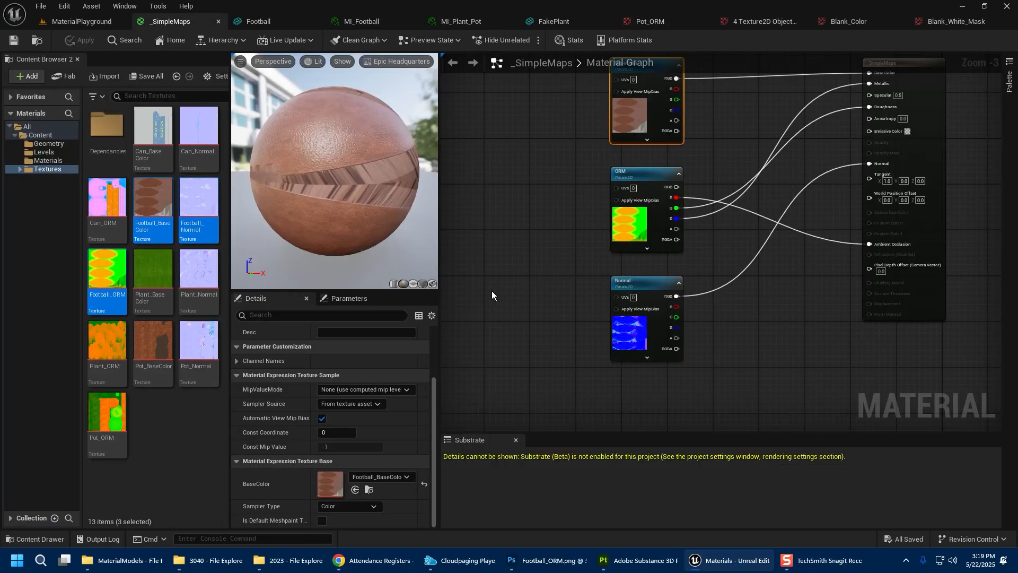
{"action": "left_click", "coordinate": [637, 221]}
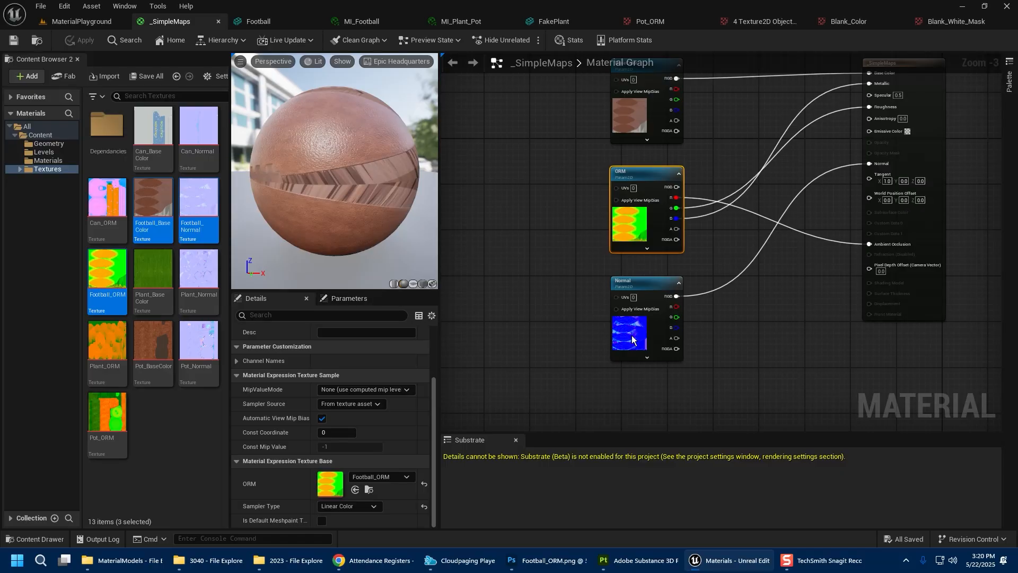
{"action": "left_click_drag", "start_coordinate": [632, 339], "coordinate": [633, 334]}
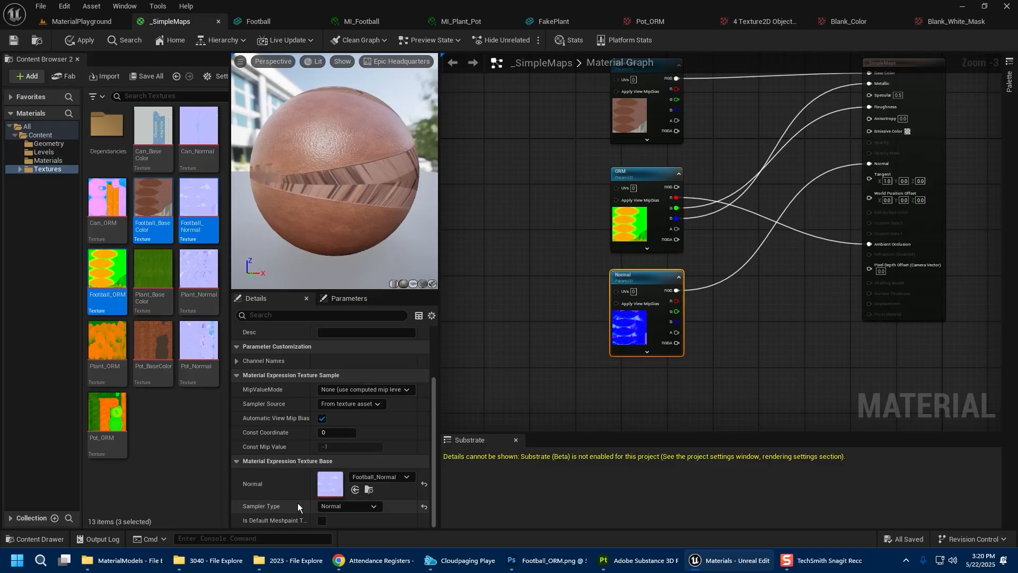
Place temporary Plant_ORM and Pot_ORM texture samples in the _SimpleMaps graph to compare their sampler types
{"action": "left_click", "coordinate": [164, 449]}
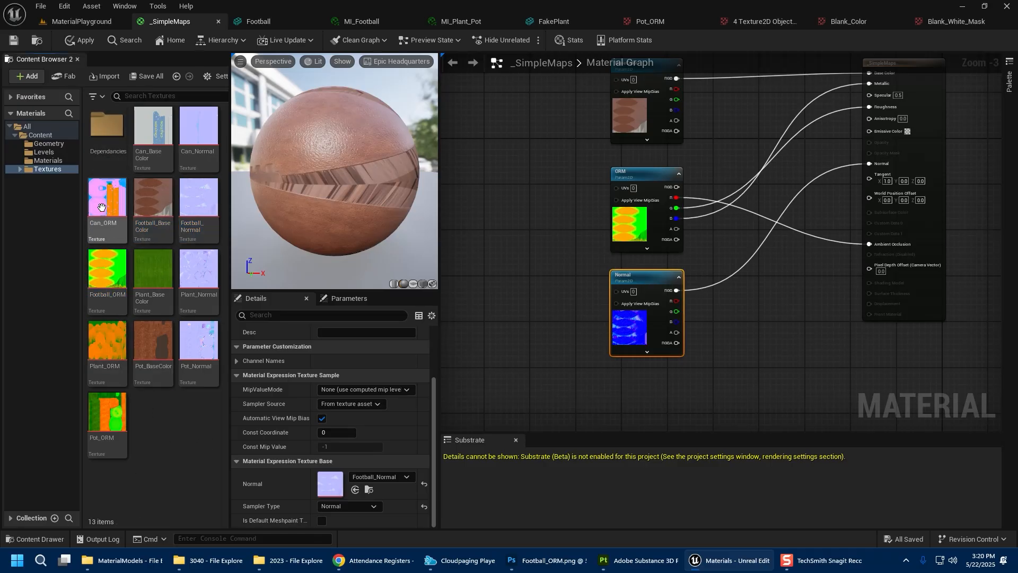
{"action": "left_click_drag", "start_coordinate": [106, 351], "coordinate": [472, 199]}
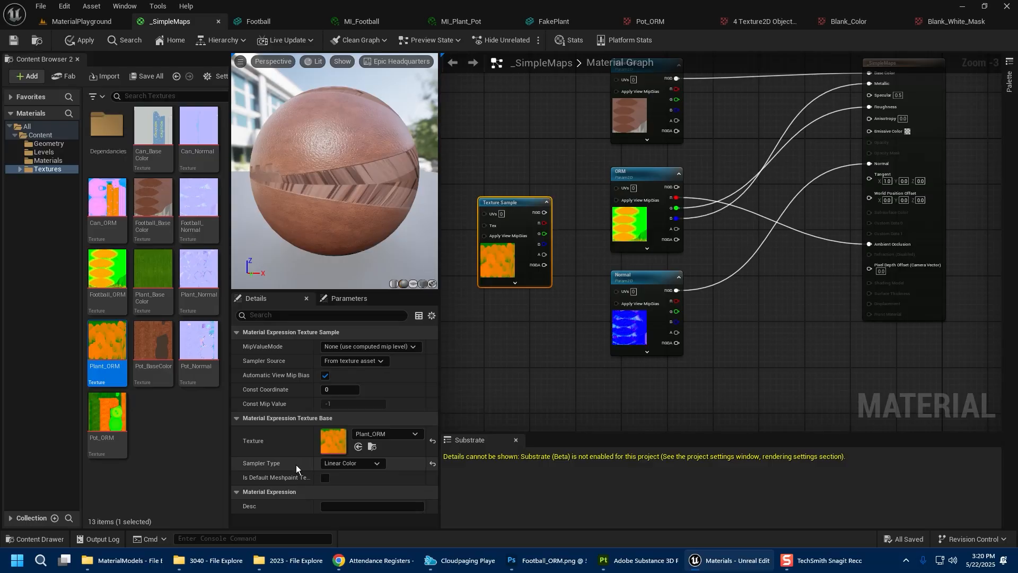
{"action": "left_click", "coordinate": [168, 441]}
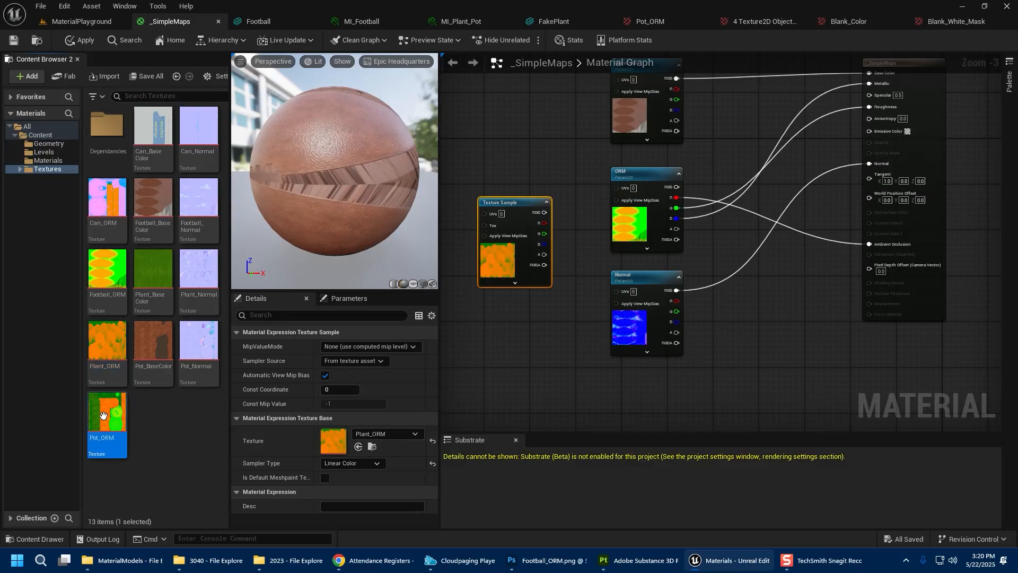
{"action": "left_click", "coordinate": [104, 415]}
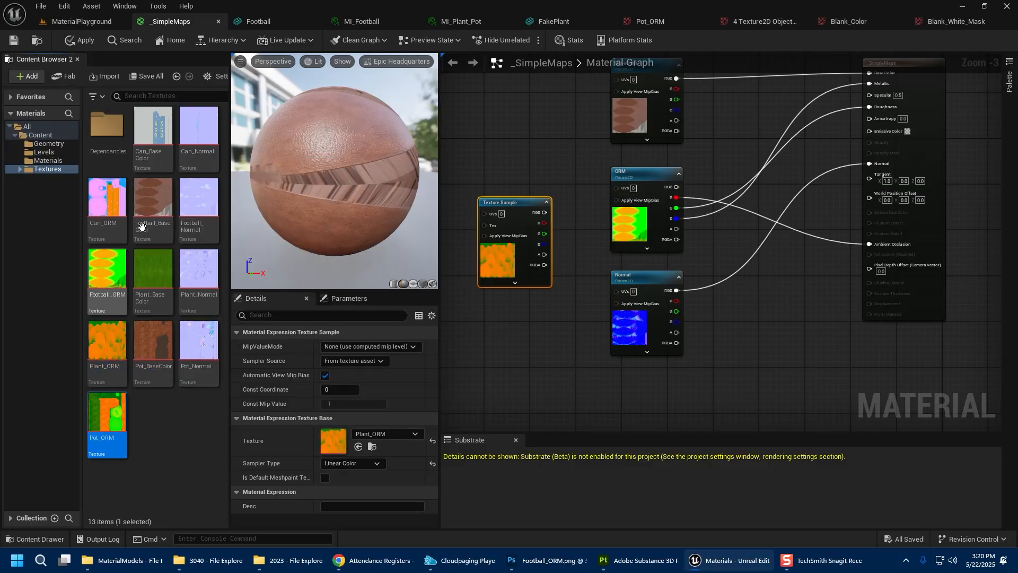
{"action": "left_click", "coordinate": [657, 21]}
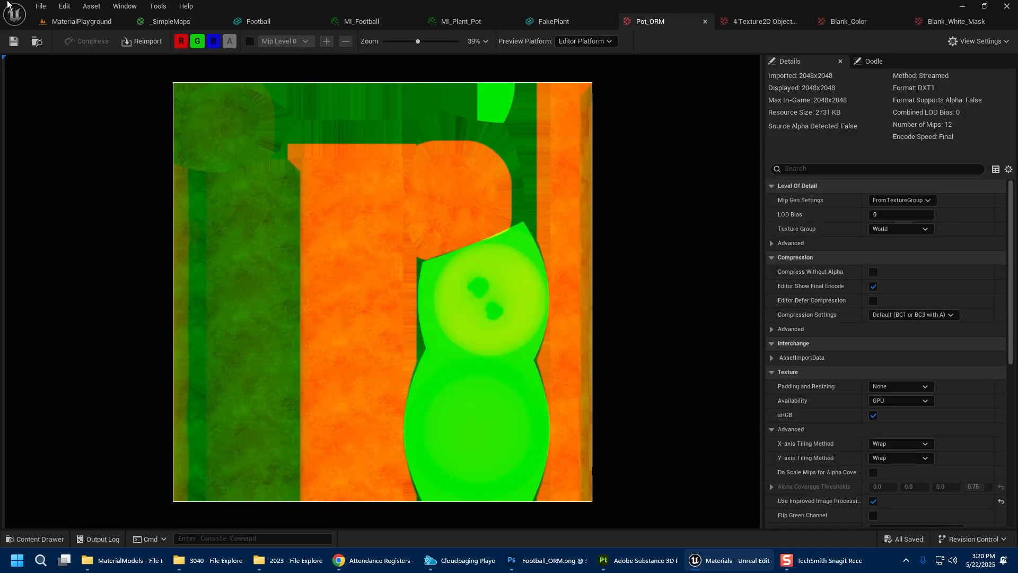
{"action": "left_click", "coordinate": [151, 21]}
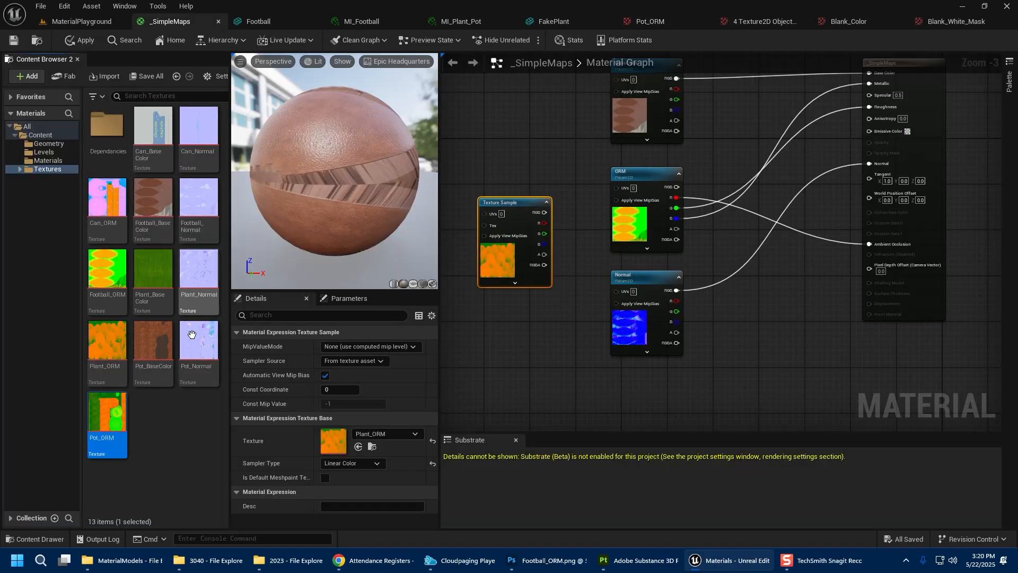
{"action": "left_click_drag", "start_coordinate": [107, 417], "coordinate": [494, 314]}
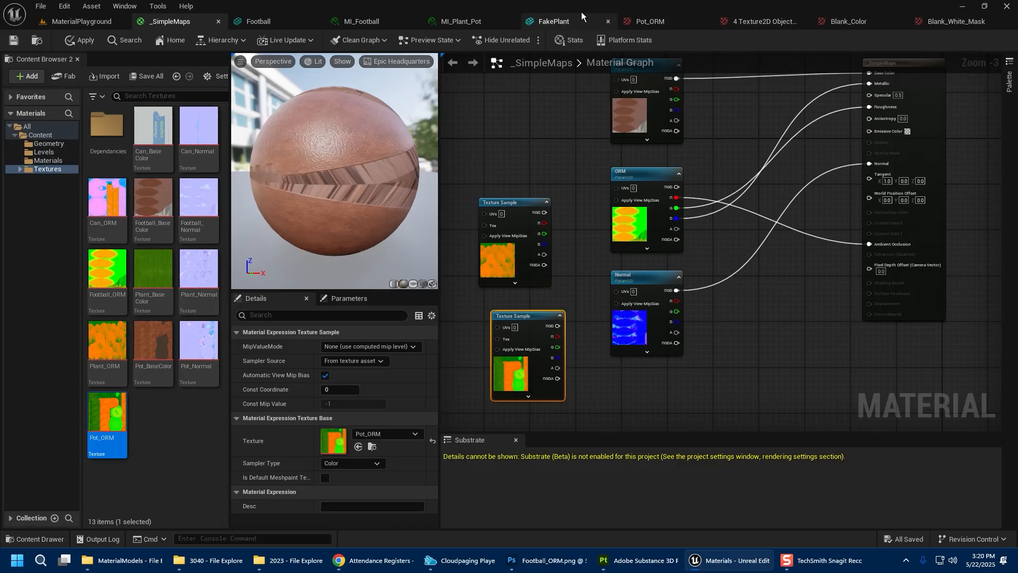
Review the MI_Plant_Pot material instance, and open the Blank_White_Mask texture from the MaterialPlayground level to check its settings
{"action": "left_click", "coordinate": [469, 20]}
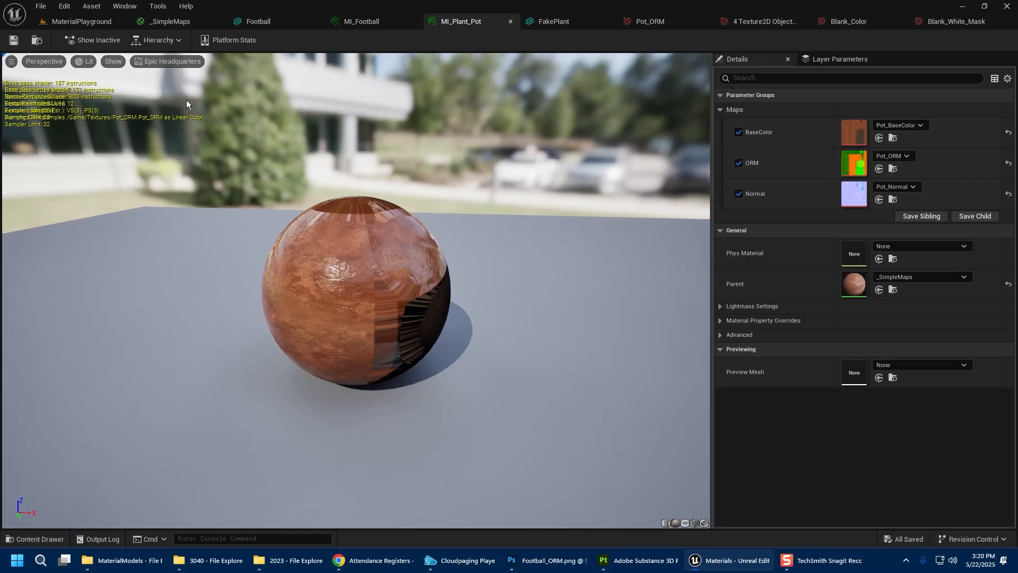
{"action": "left_click", "coordinate": [82, 21]}
{"action": "double_click", "coordinate": [196, 447]}
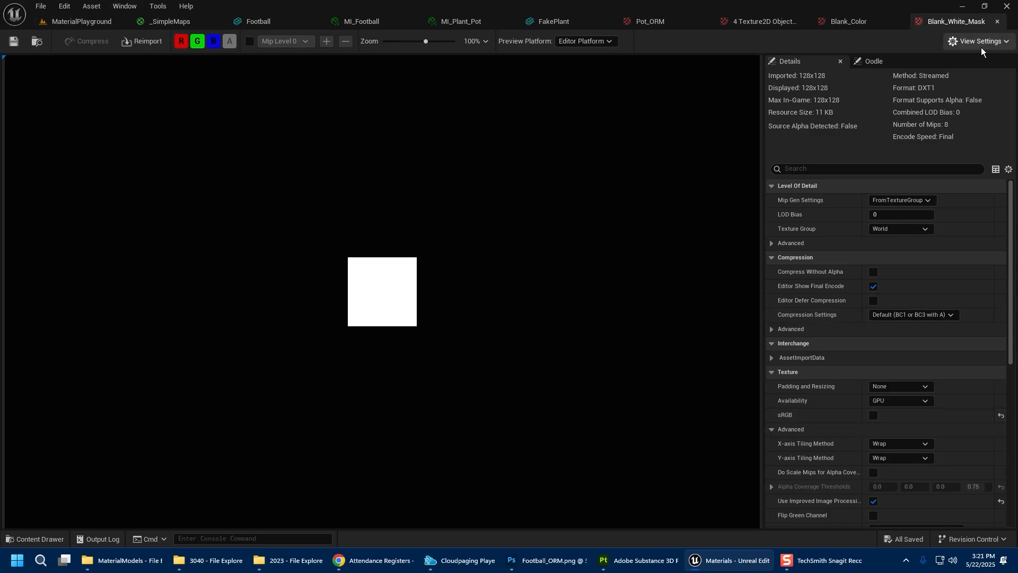
Close all open texture, mesh and material instance editors, keeping only MaterialPlayground and _SimpleMaps open
{"action": "middle_click", "coordinate": [968, 24]}
{"action": "middle_click", "coordinate": [941, 23]}
{"action": "middle_click", "coordinate": [901, 27]}
{"action": "middle_click", "coordinate": [796, 22]}
{"action": "middle_click", "coordinate": [594, 20]}
{"action": "middle_click", "coordinate": [504, 19]}
{"action": "middle_click", "coordinate": [422, 22]}
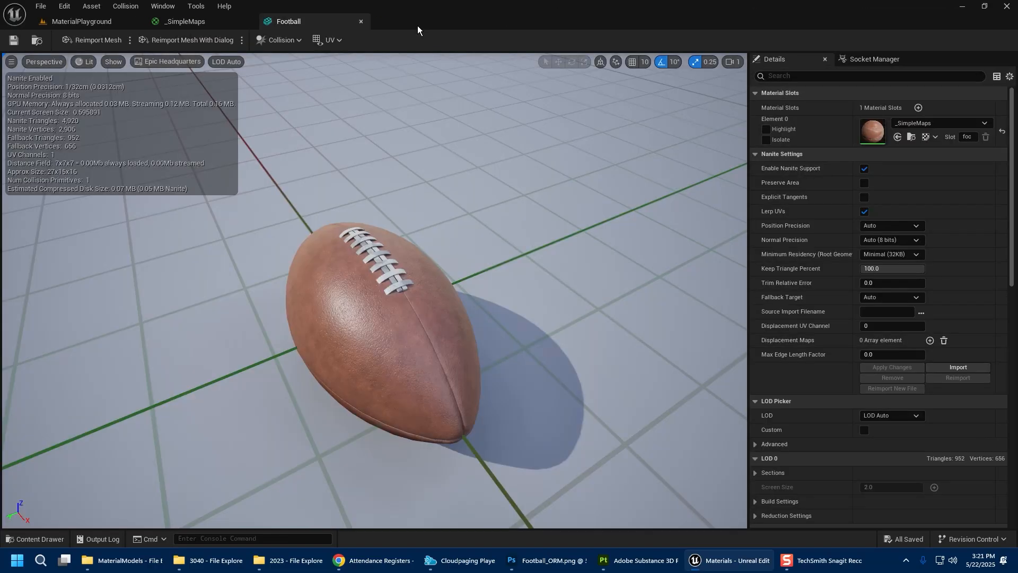
{"action": "middle_click", "coordinate": [297, 24]}
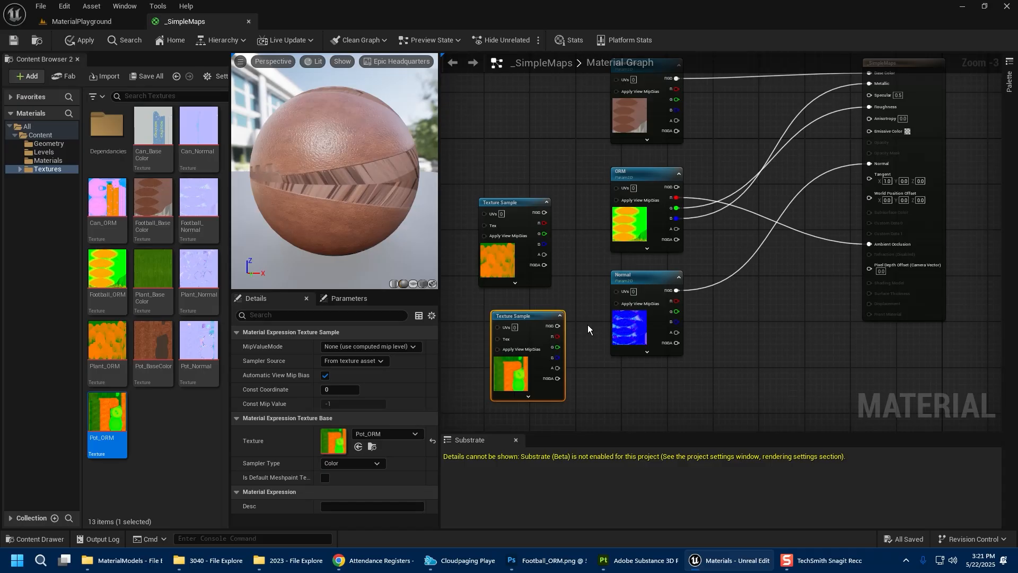
Delete the two unconnected Texture Sample nodes from _SimpleMaps, save the material and close its editor
{"action": "left_click_drag", "start_coordinate": [588, 325], "coordinate": [482, 185]}
{"action": "key", "text": "Delete"}
{"action": "left_click", "coordinate": [16, 39]}
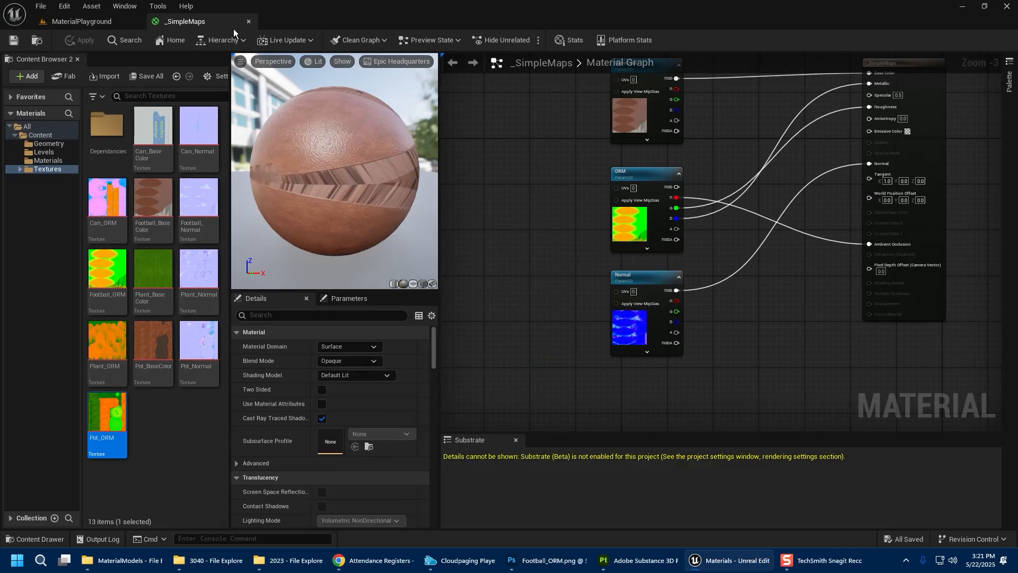
{"action": "middle_click", "coordinate": [217, 24]}
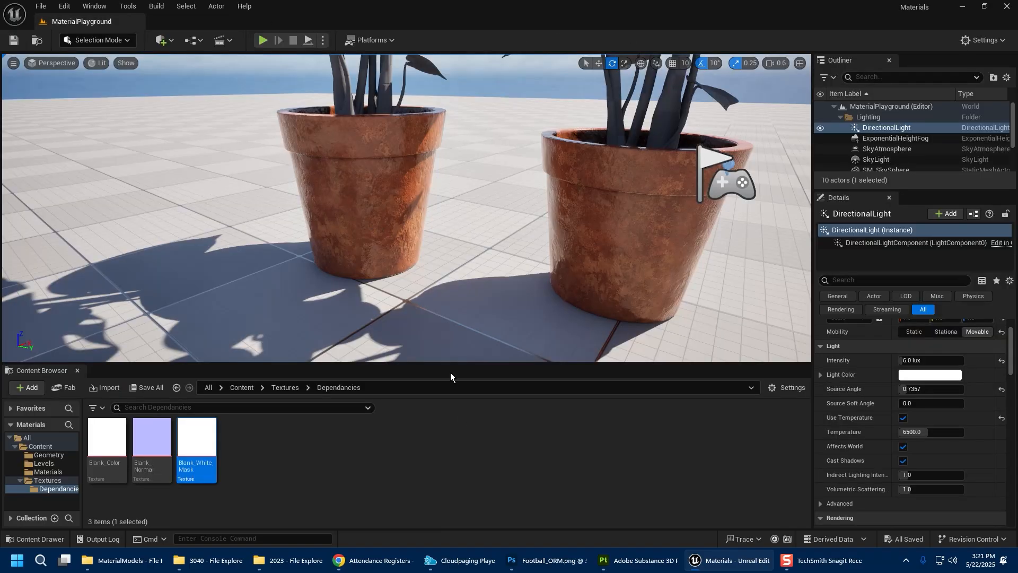
Open the _ORM material from the Materials folder and dock its editor beside the MaterialPlayground level
{"action": "left_click", "coordinate": [51, 472]}
{"action": "left_click", "coordinate": [107, 435]}
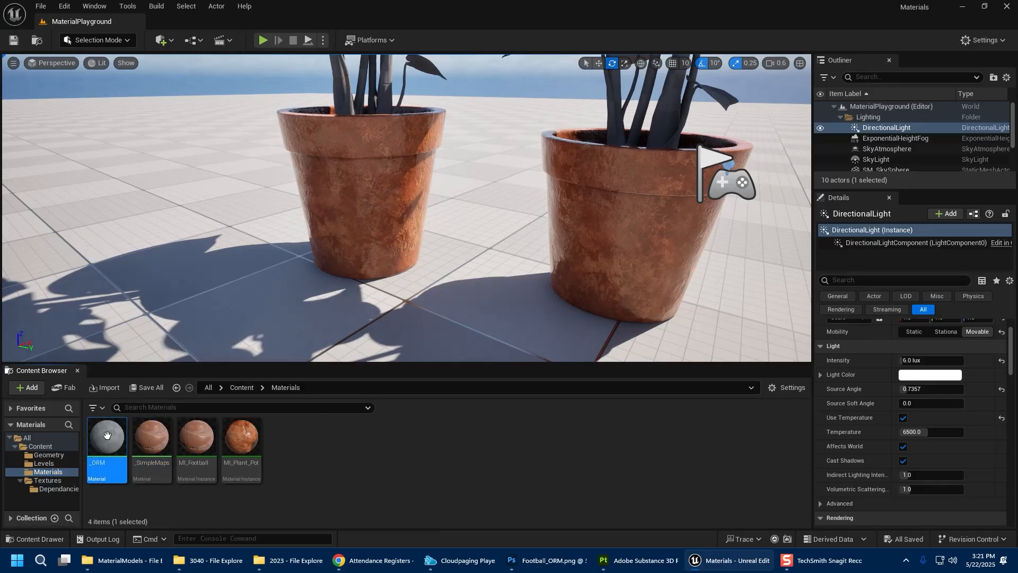
{"action": "double_click", "coordinate": [106, 435]}
{"action": "left_click_drag", "start_coordinate": [218, 100], "coordinate": [200, 23]}
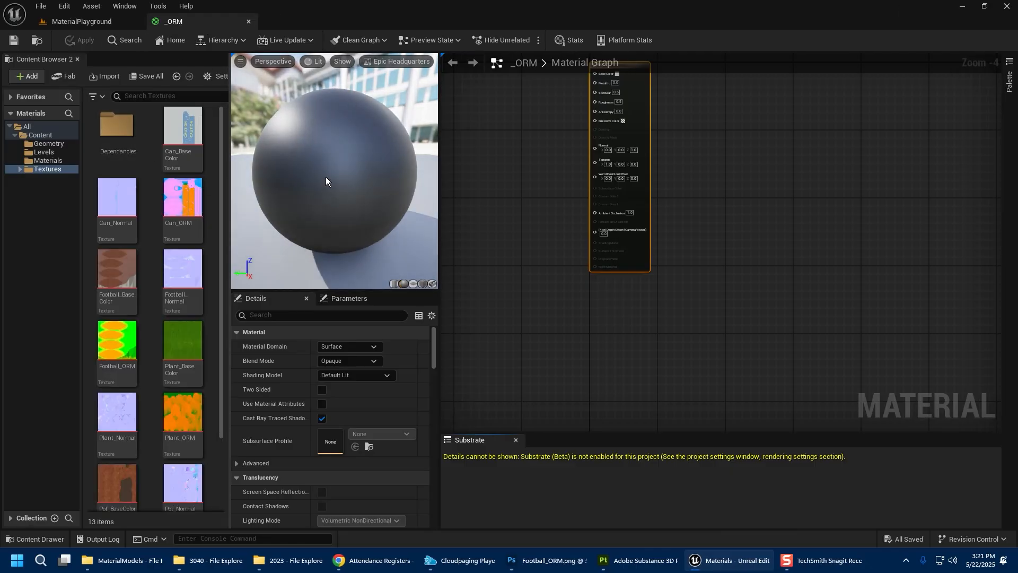
Place the Blank_Color texture from the Dependancies folder in the _ORM graph and connect its RGB output to Base Color
{"action": "double_click", "coordinate": [116, 126]}
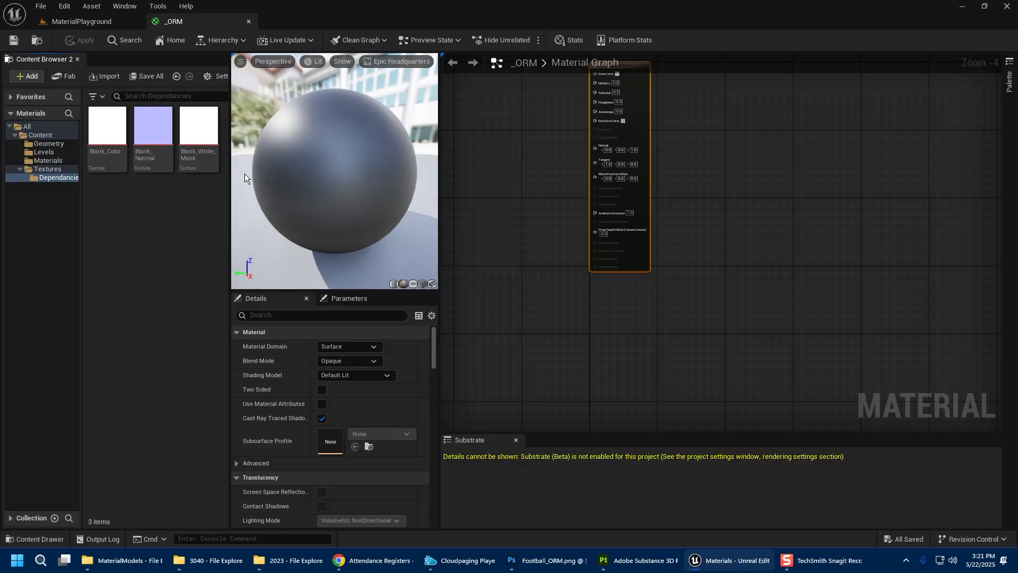
{"action": "right_click_drag", "start_coordinate": [501, 108], "coordinate": [682, 203]}
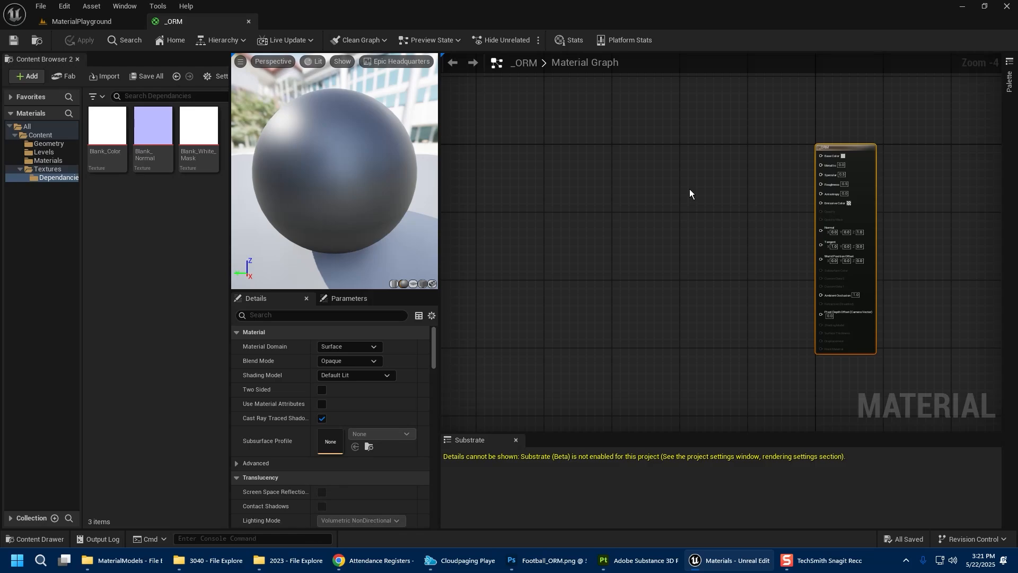
{"action": "left_click_drag", "start_coordinate": [107, 127], "coordinate": [583, 123]}
{"action": "scroll", "coordinate": [712, 198], "scroll_direction": "up", "scroll_amount": 2}
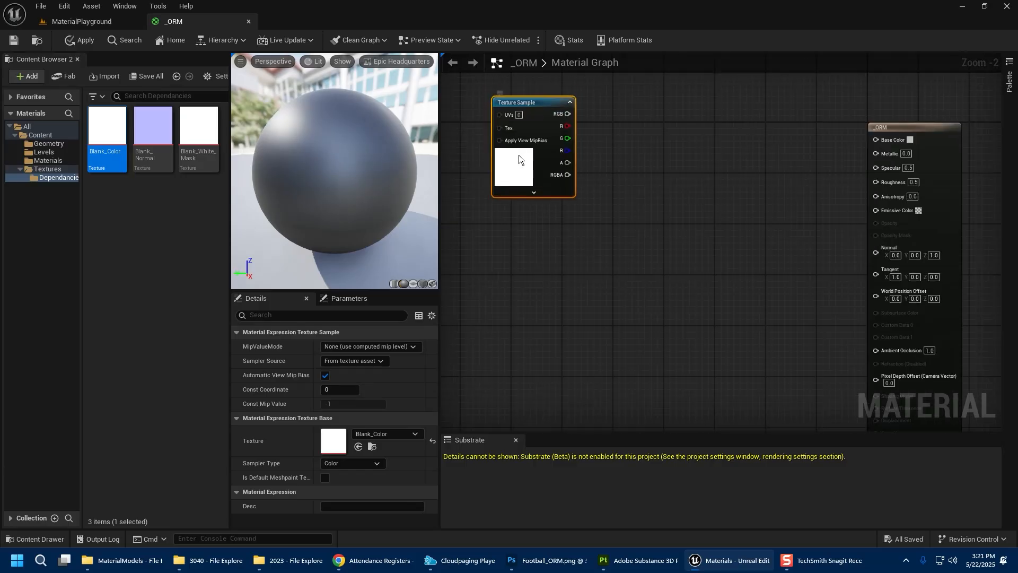
{"action": "left_click_drag", "start_coordinate": [537, 154], "coordinate": [887, 141]}
{"action": "right_click_drag", "start_coordinate": [619, 197], "coordinate": [693, 186]}
{"action": "left_click_drag", "start_coordinate": [562, 198], "coordinate": [556, 190]}
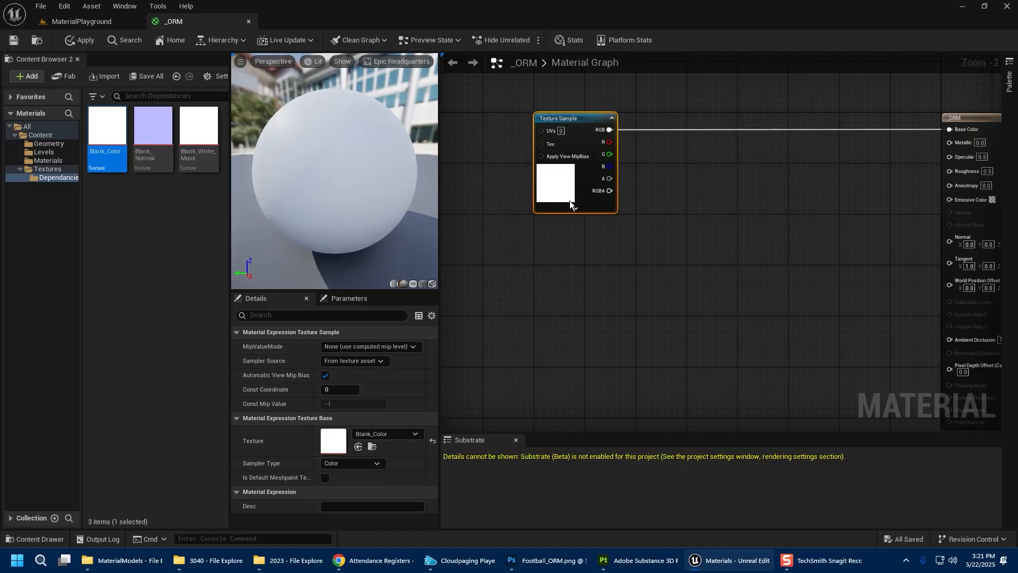
Convert the Blank_Color texture sample to a parameter named BaseColor
{"action": "right_click", "coordinate": [558, 184]}
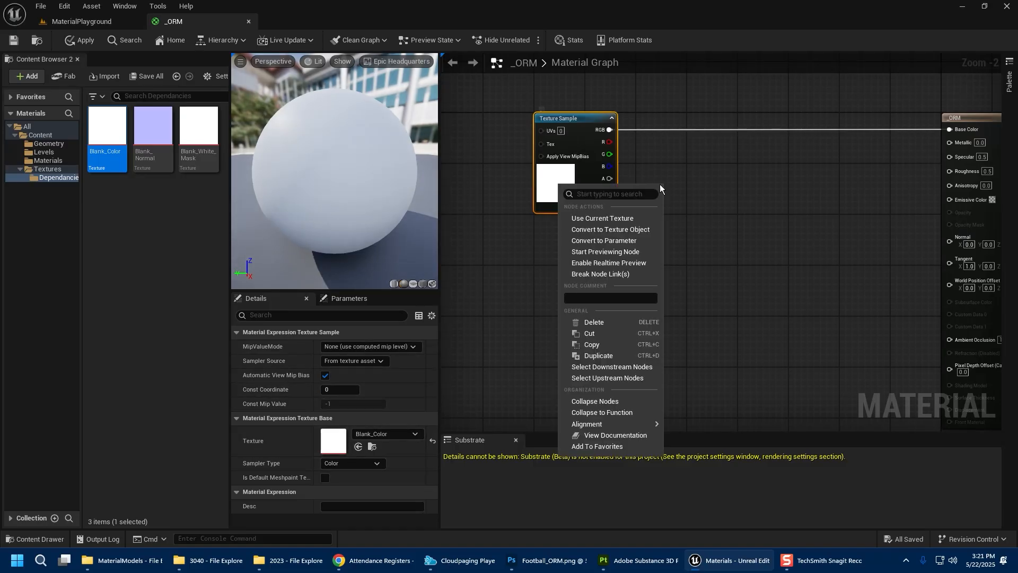
{"action": "left_click", "coordinate": [636, 242]}
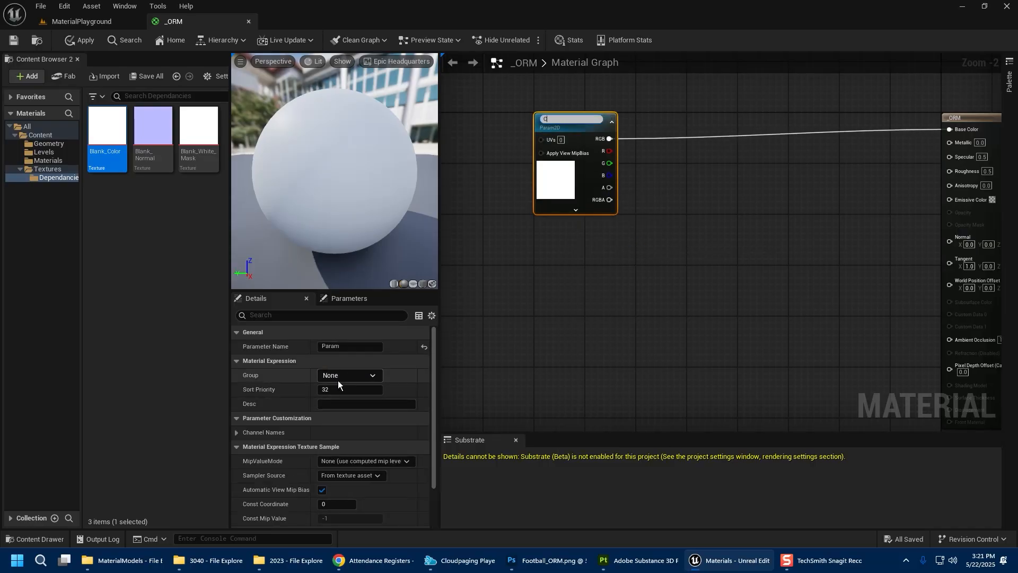
{"action": "type", "text": "BaseColor"}
{"action": "key", "text": "Return"}
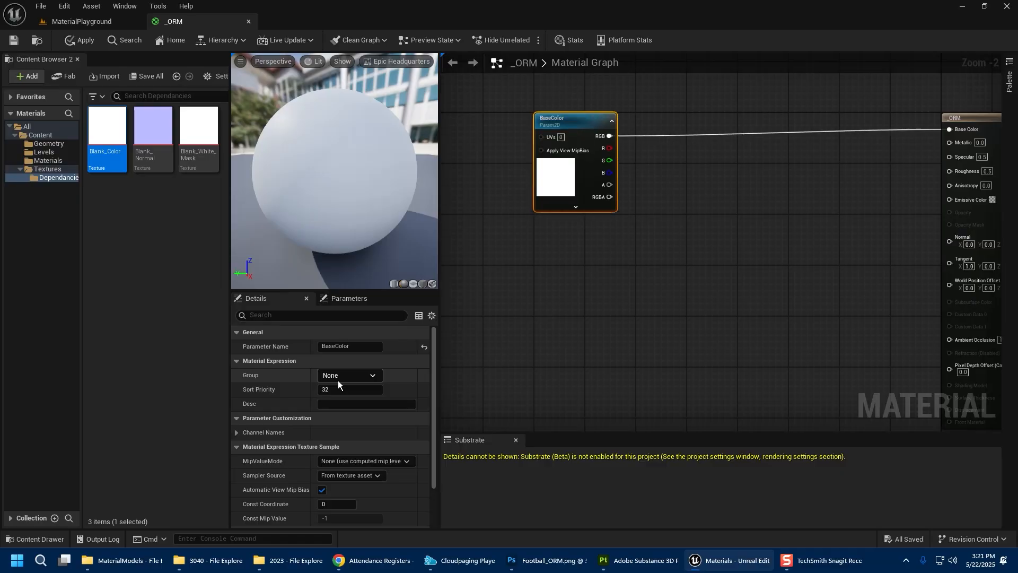
Assign the BaseColor parameter to a new group named Maps with sort priority 0
{"action": "left_click", "coordinate": [651, 308]}
{"action": "left_click", "coordinate": [559, 156]}
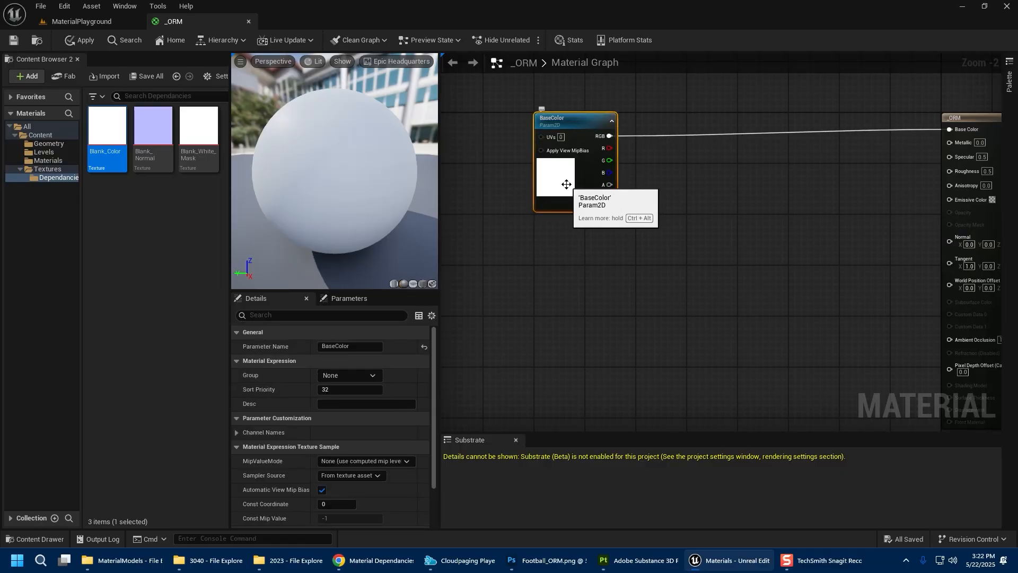
{"action": "left_click", "coordinate": [339, 375]}
{"action": "type", "text": "Maps"}
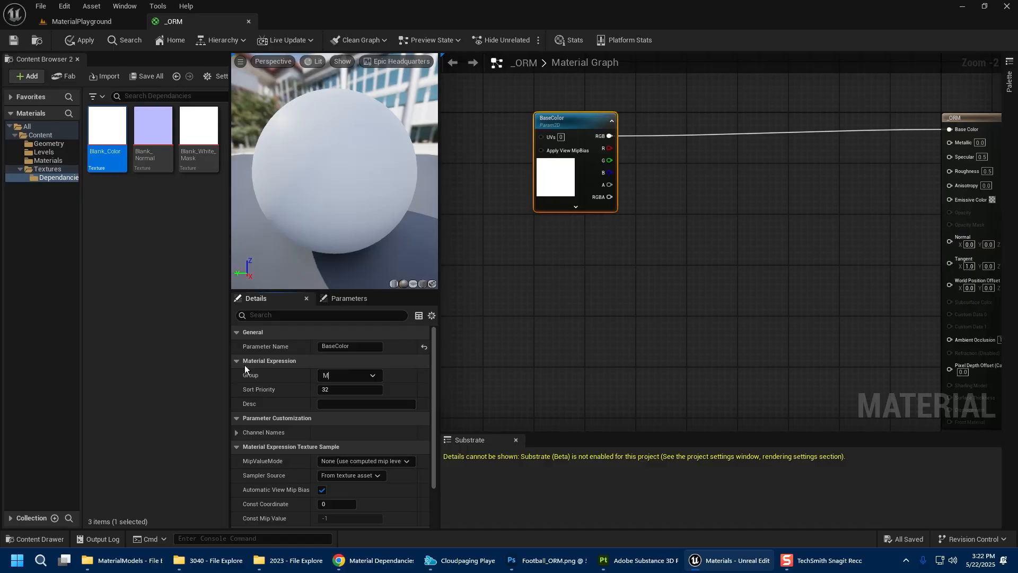
{"action": "key", "text": "Return"}
{"action": "left_click", "coordinate": [627, 303]}
{"action": "right_click_drag", "start_coordinate": [639, 297], "coordinate": [570, 286]}
Place the Blank_White_Mask texture below BaseColor in the _ORM graph and compare the sampler types of both nodes
{"action": "left_click", "coordinate": [199, 213]}
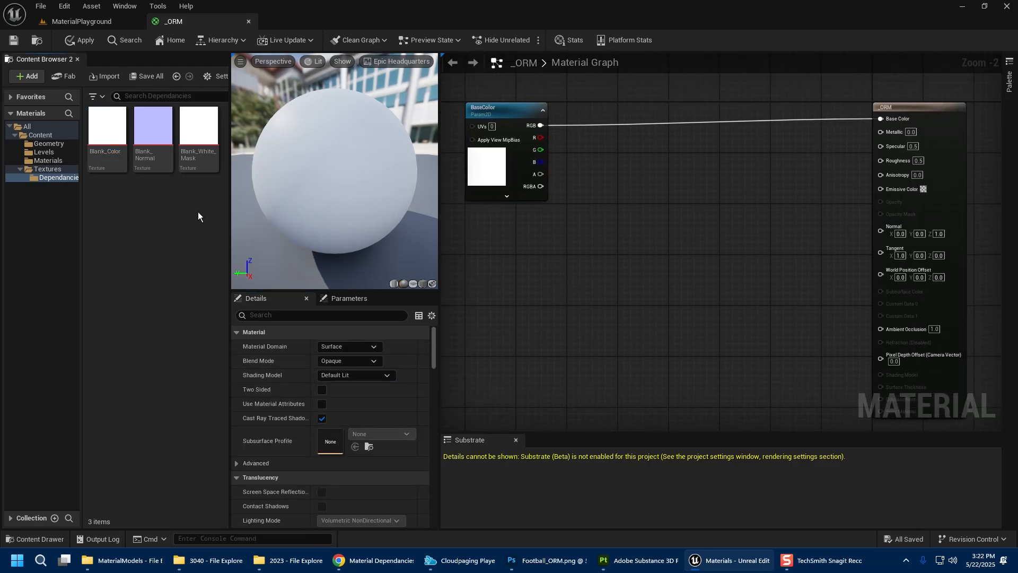
{"action": "left_click", "coordinate": [199, 135]}
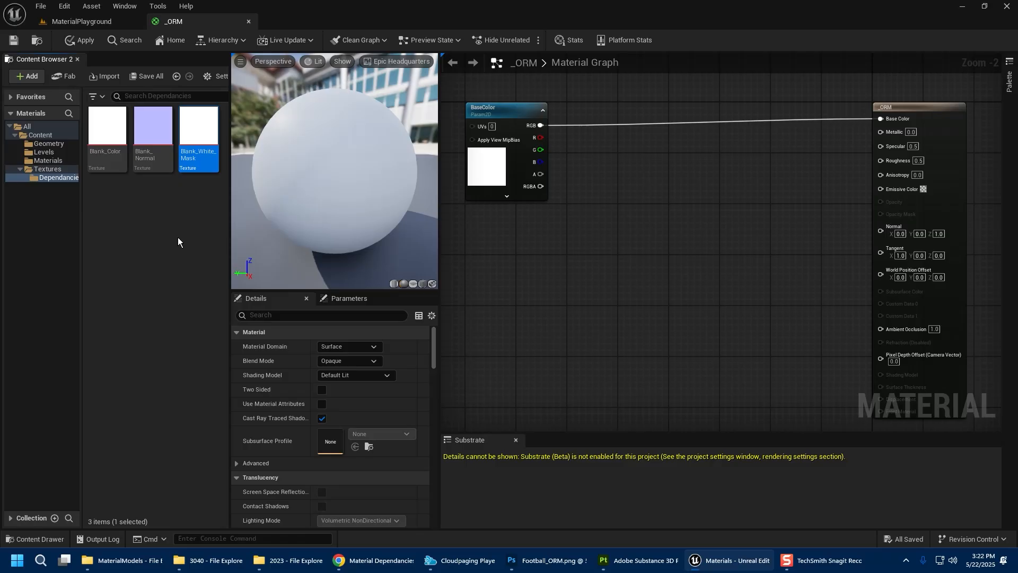
{"action": "left_click_drag", "start_coordinate": [199, 135], "coordinate": [514, 241]}
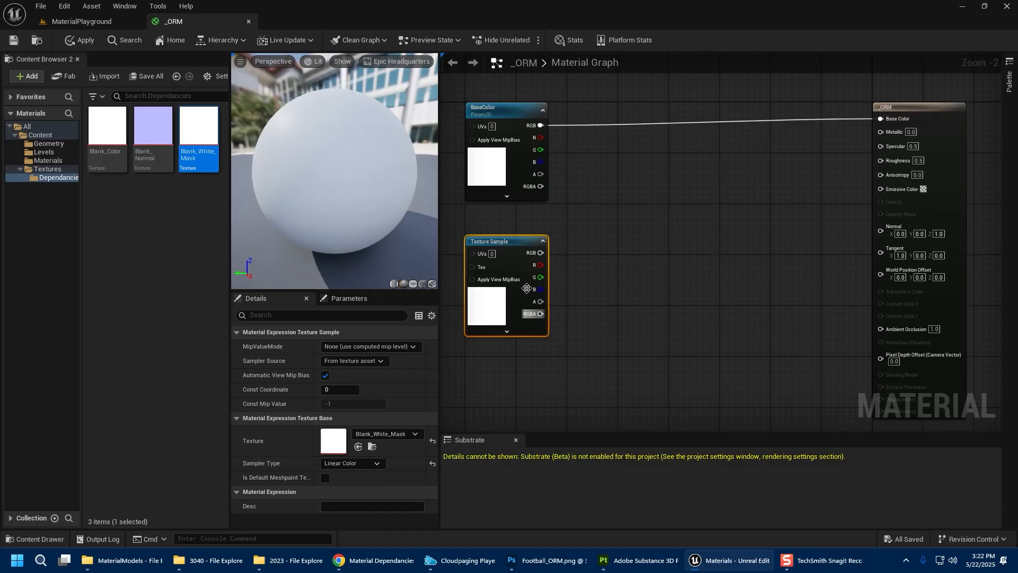
{"action": "left_click", "coordinate": [488, 167]}
{"action": "scroll", "coordinate": [434, 422], "scroll_direction": "down", "scroll_amount": 3}
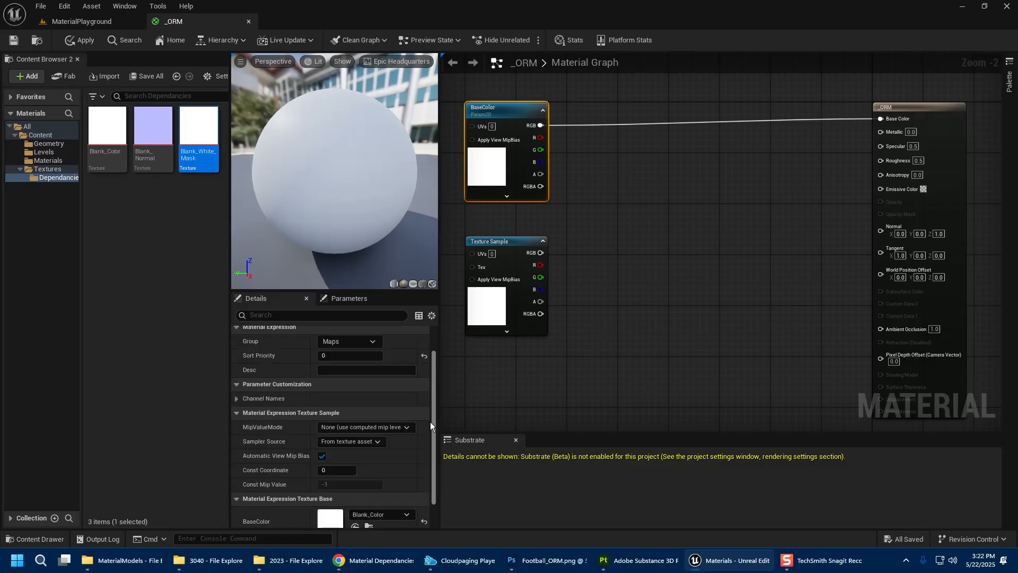
{"action": "left_click", "coordinate": [490, 267]}
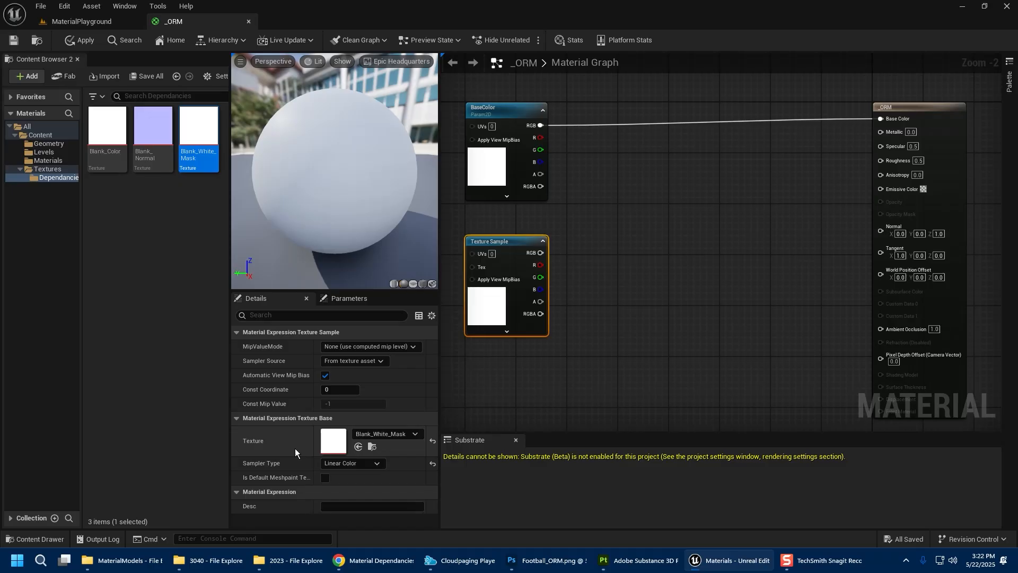
Connect the Blank_White_Mask sample's R output to Ambient Occlusion, G to Roughness and B to Metallic, and save the material
{"action": "left_click", "coordinate": [573, 253]}
{"action": "right_click_drag", "start_coordinate": [573, 253], "coordinate": [531, 253]}
{"action": "left_click_drag", "start_coordinate": [499, 264], "coordinate": [854, 328]}
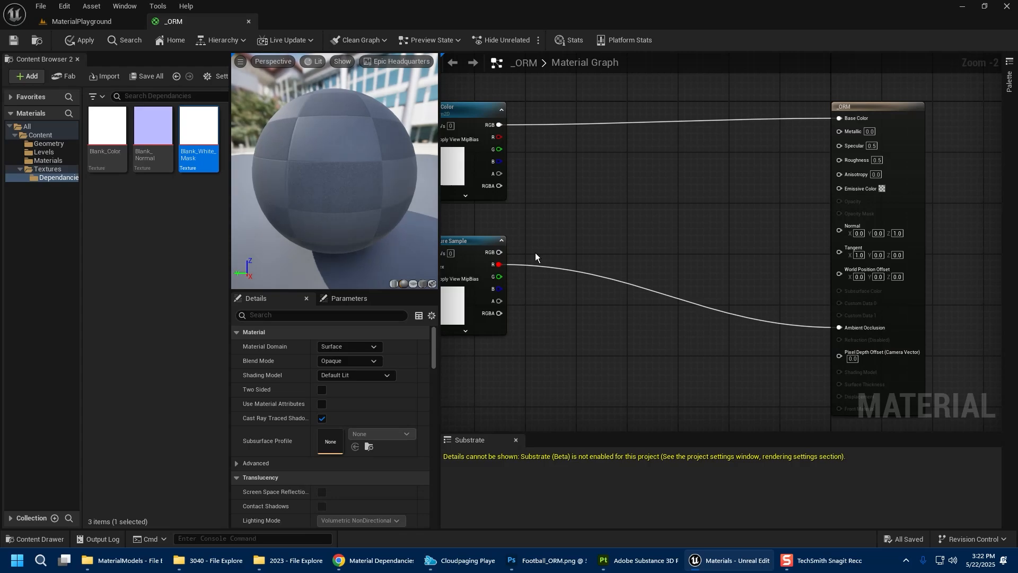
{"action": "left_click_drag", "start_coordinate": [499, 276], "coordinate": [839, 159]}
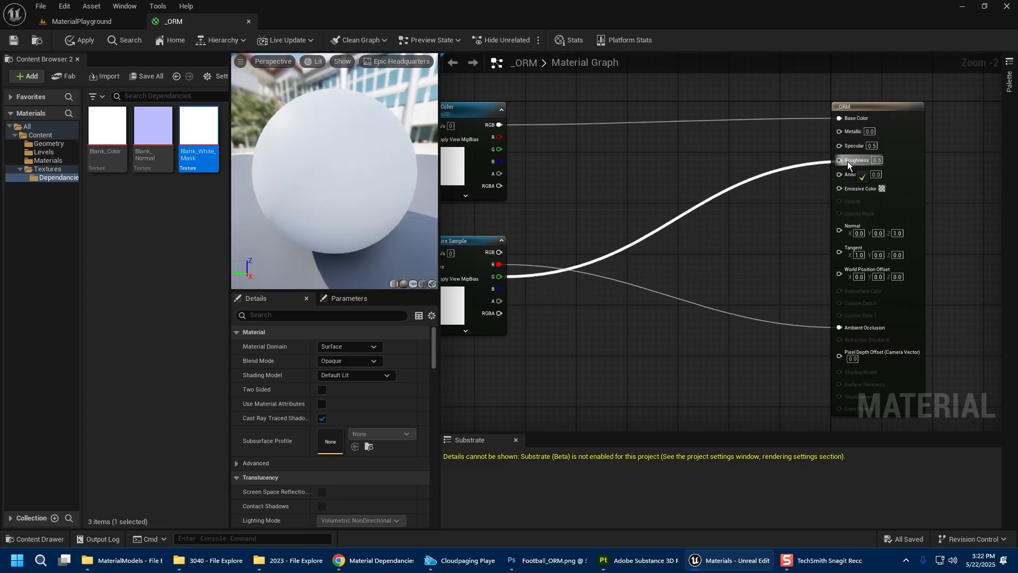
{"action": "left_click_drag", "start_coordinate": [499, 289], "coordinate": [839, 132]}
{"action": "right_click_drag", "start_coordinate": [588, 217], "coordinate": [689, 218]}
{"action": "mouse_move", "coordinate": [332, 195]}
{"action": "left_mouse_down"}
{"action": "mouse_move", "coordinate": [318, 194]}
{"action": "mouse_move", "coordinate": [345, 192]}
{"action": "mouse_move", "coordinate": [332, 195]}
{"action": "left_mouse_up"}
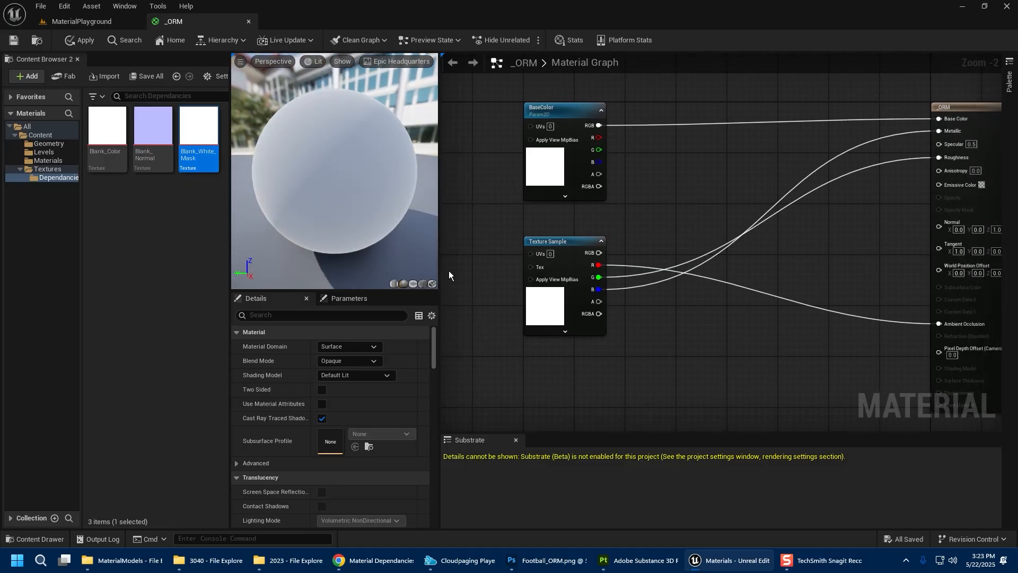
{"action": "left_click", "coordinate": [13, 40]}
Convert the Blank_White_Mask texture sample to a parameter named ORM
{"action": "right_click", "coordinate": [546, 305]}
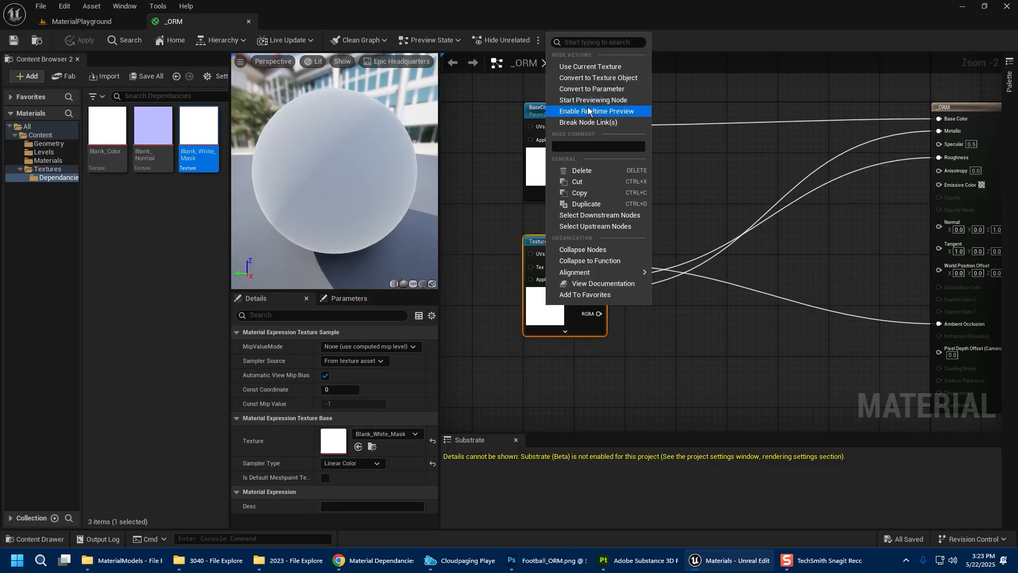
{"action": "left_click", "coordinate": [603, 89]}
{"action": "left_click", "coordinate": [342, 348]}
{"action": "type", "text": "ORM"}
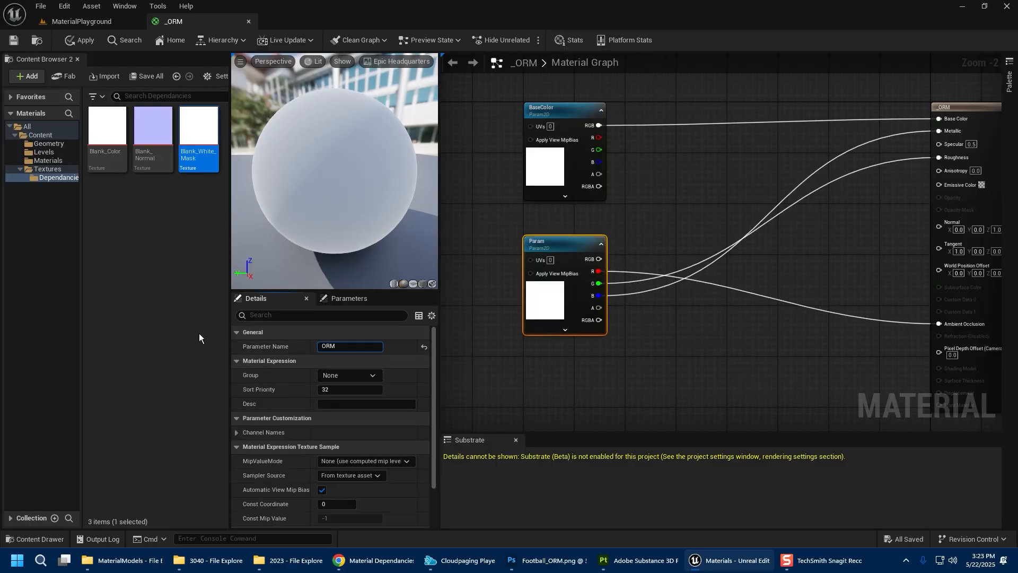
{"action": "key", "text": "Return"}
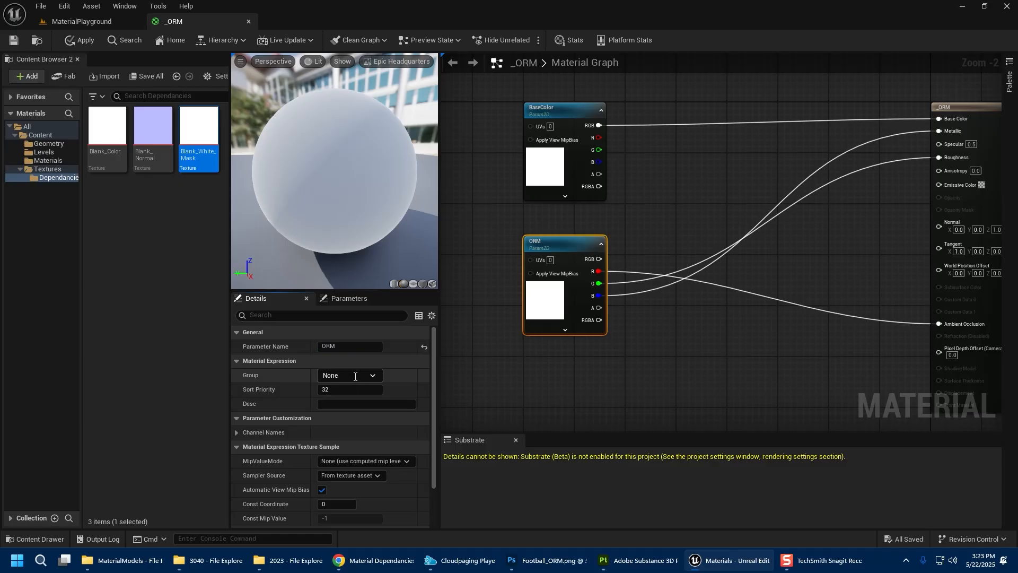
Assign the ORM parameter to the Maps group with sort priority 1
{"action": "left_click", "coordinate": [345, 393]}
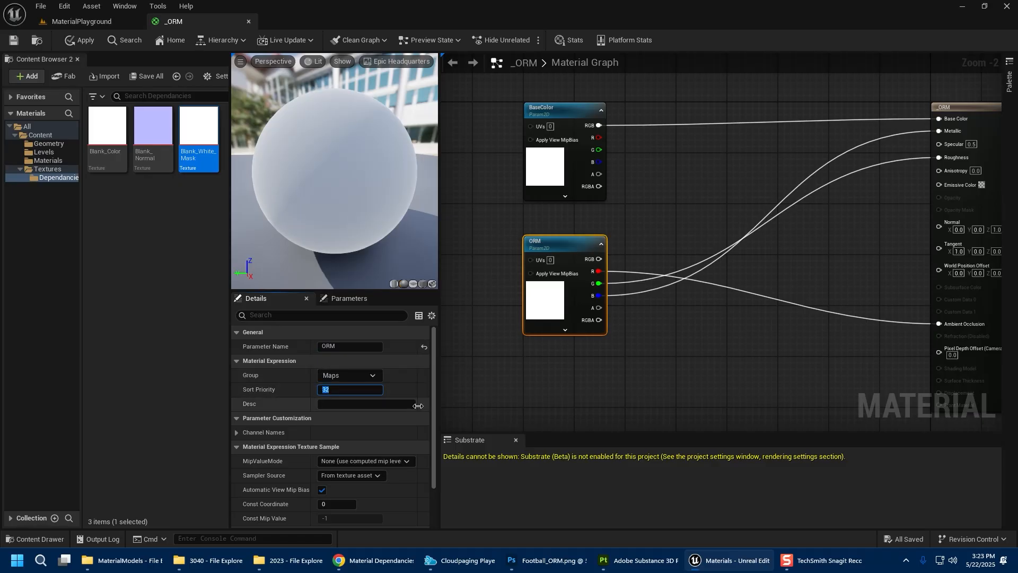
{"action": "type", "text": "2"}
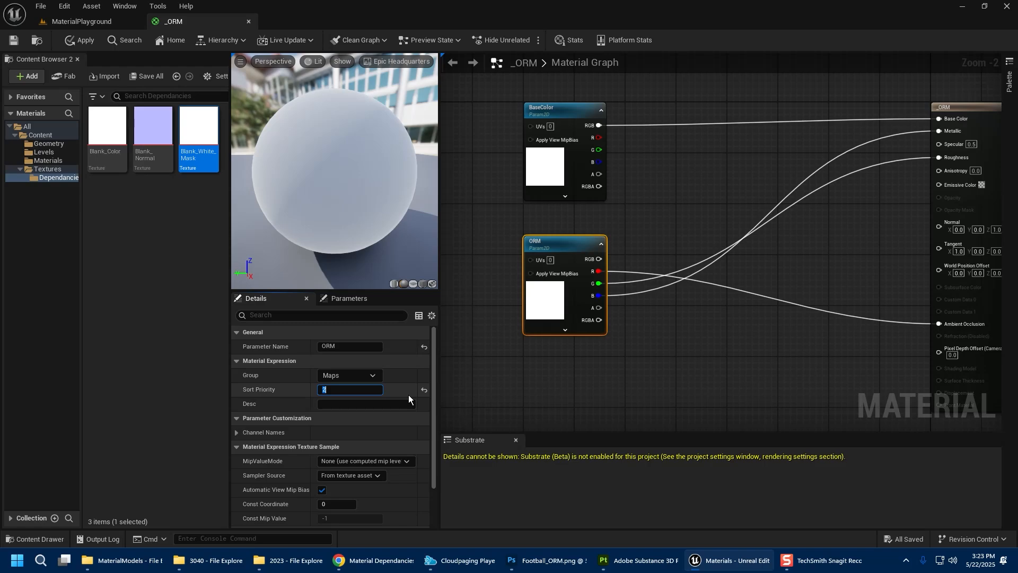
{"action": "type", "text": "1"}
Place the Blank_Normal texture below the ORM node and connect its RGB output to the material's Normal input
{"action": "left_click", "coordinate": [152, 129]}
{"action": "left_click_drag", "start_coordinate": [152, 129], "coordinate": [527, 366]}
{"action": "right_click_drag", "start_coordinate": [657, 361], "coordinate": [639, 216]}
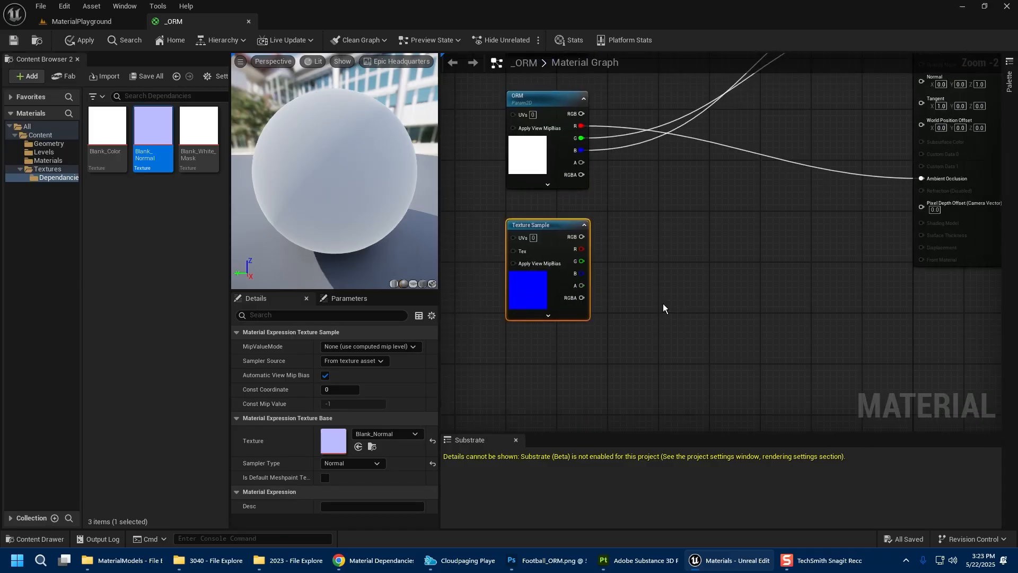
{"action": "left_click", "coordinate": [620, 311]}
{"action": "right_click_drag", "start_coordinate": [657, 252], "coordinate": [579, 343]}
{"action": "left_click_drag", "start_coordinate": [505, 328], "coordinate": [845, 171]}
{"action": "right_click_drag", "start_coordinate": [653, 275], "coordinate": [749, 285]}
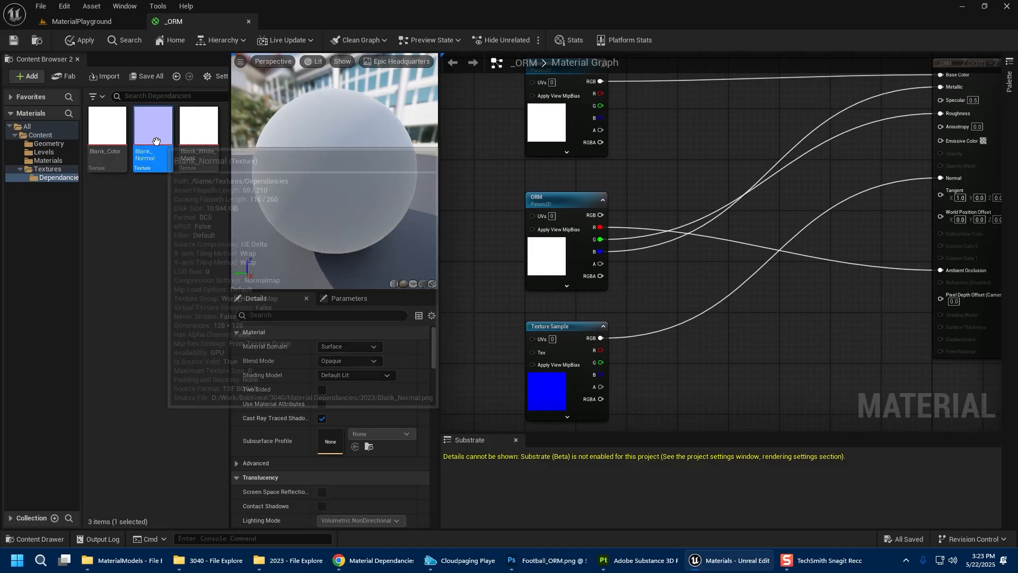
Check the Blank_Normal texture's properties and its sample's sampler type, and convert the sample to a parameter named Normal
{"action": "mouse_move", "coordinate": [159, 127]}
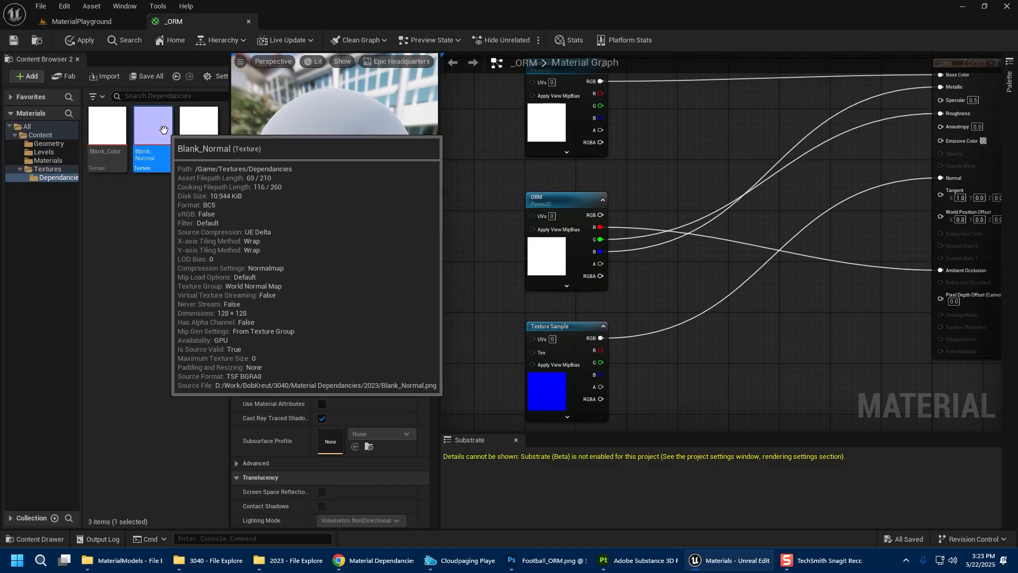
{"action": "right_click_drag", "start_coordinate": [523, 313], "coordinate": [512, 235]}
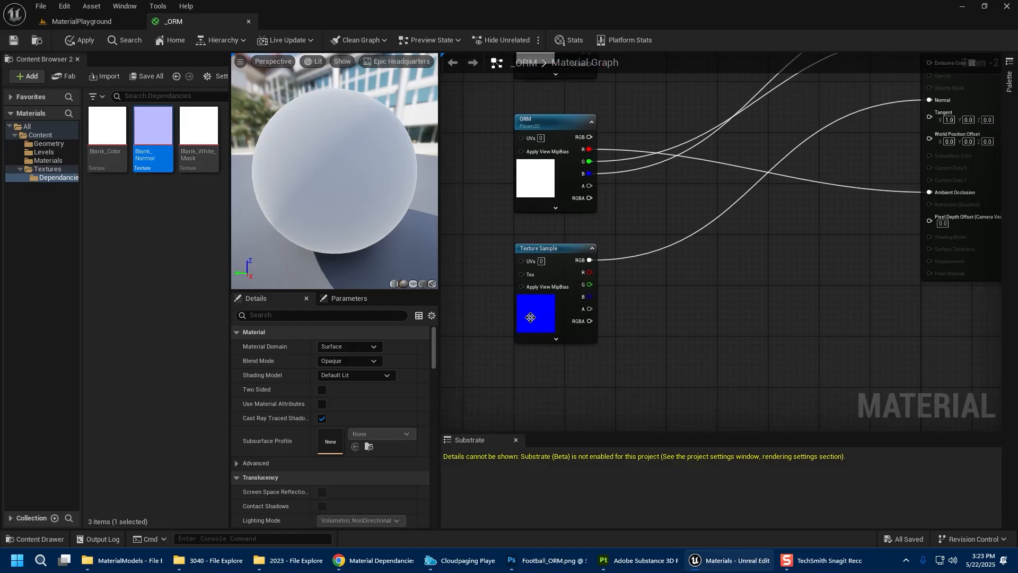
{"action": "left_click", "coordinate": [525, 315]}
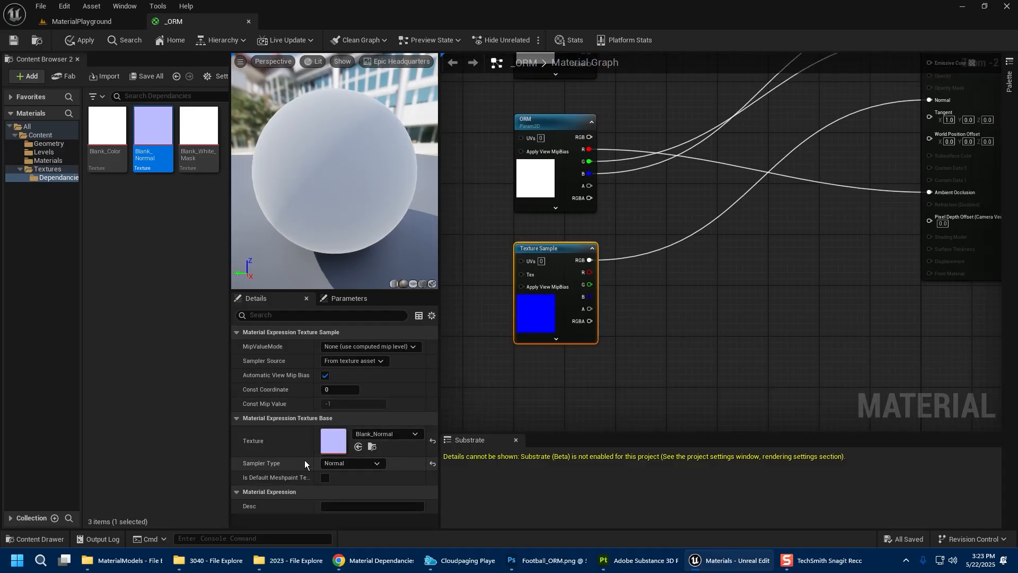
{"action": "right_click", "coordinate": [536, 313]}
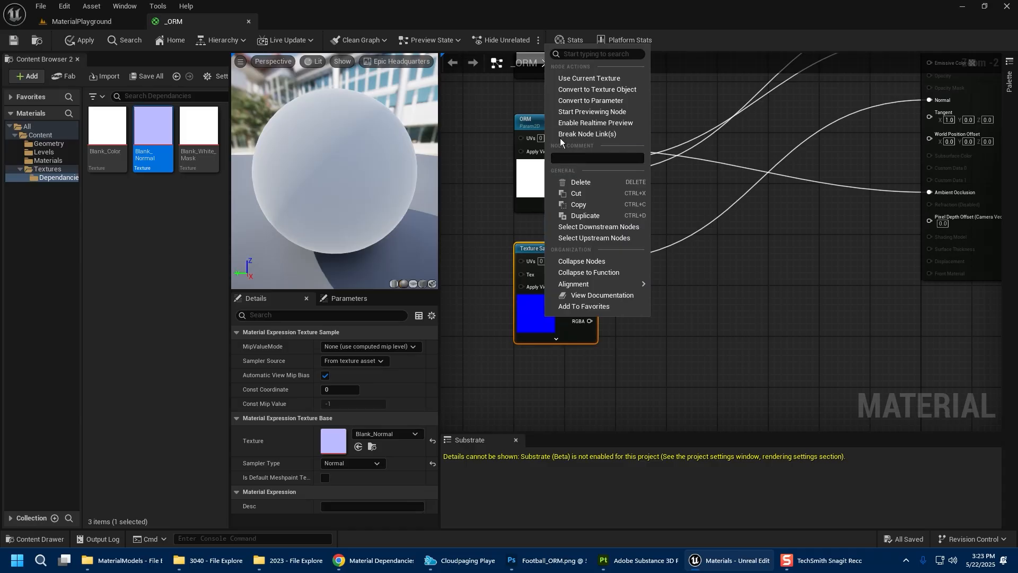
{"action": "left_click", "coordinate": [588, 100]}
{"action": "type", "text": "Normal"}
{"action": "key", "text": "Return"}
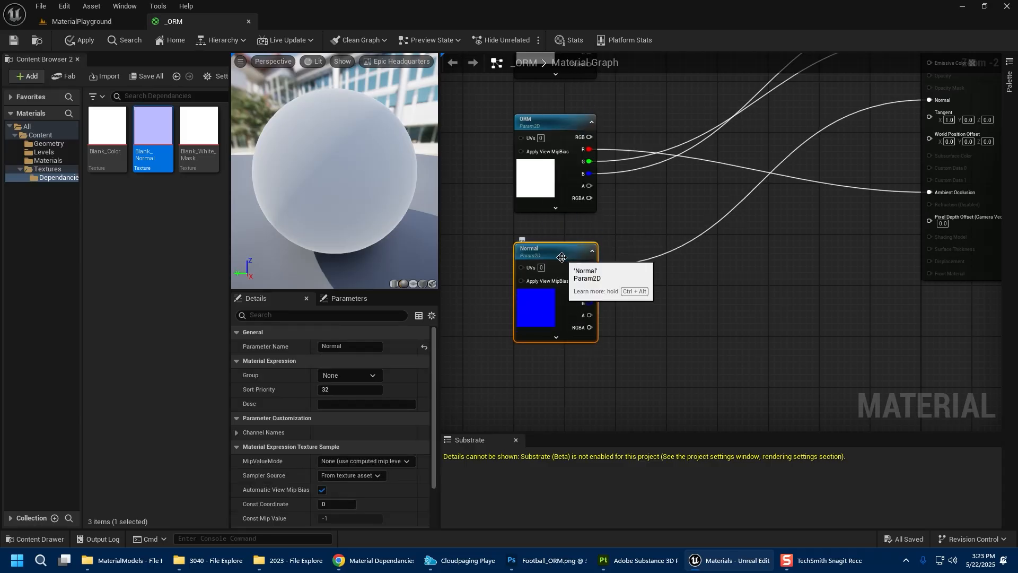
Assign the Normal parameter to the Maps group with sort priority 2, and apply and save the _ORM material
{"action": "left_click", "coordinate": [349, 375]}
{"action": "left_click", "coordinate": [352, 386]}
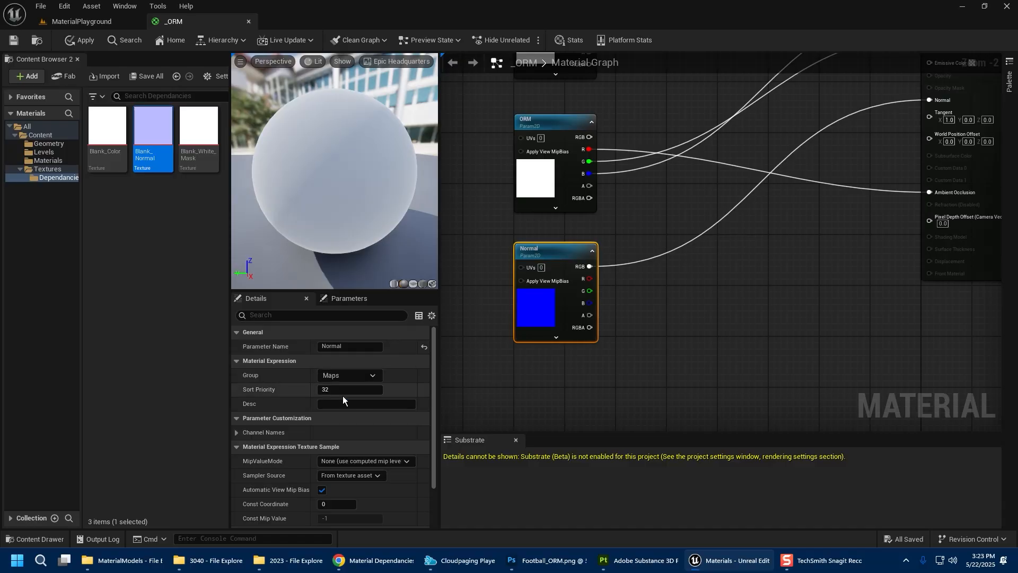
{"action": "left_click", "coordinate": [350, 390]}
{"action": "left_click", "coordinate": [79, 39]}
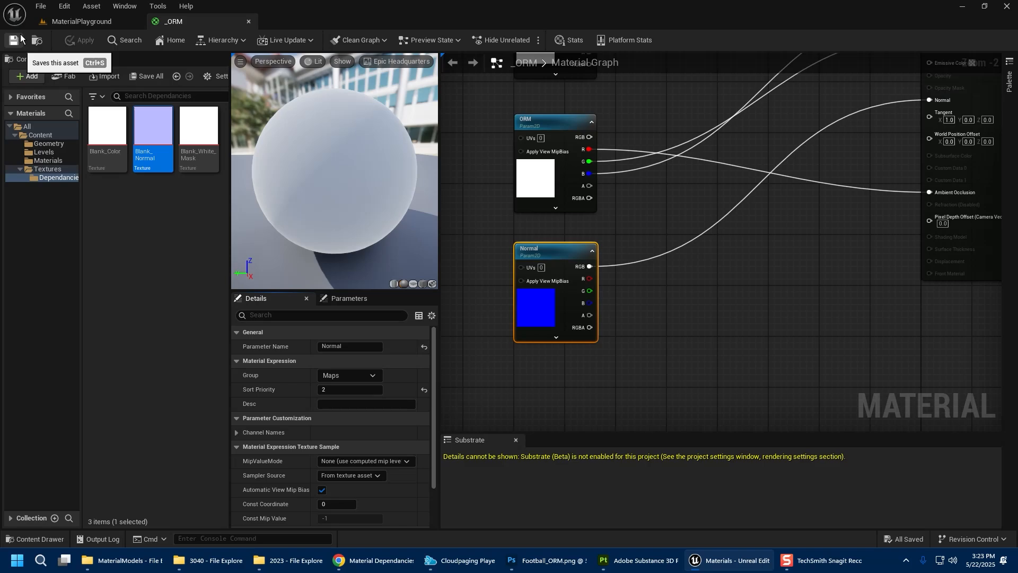
{"action": "left_click", "coordinate": [14, 39]}
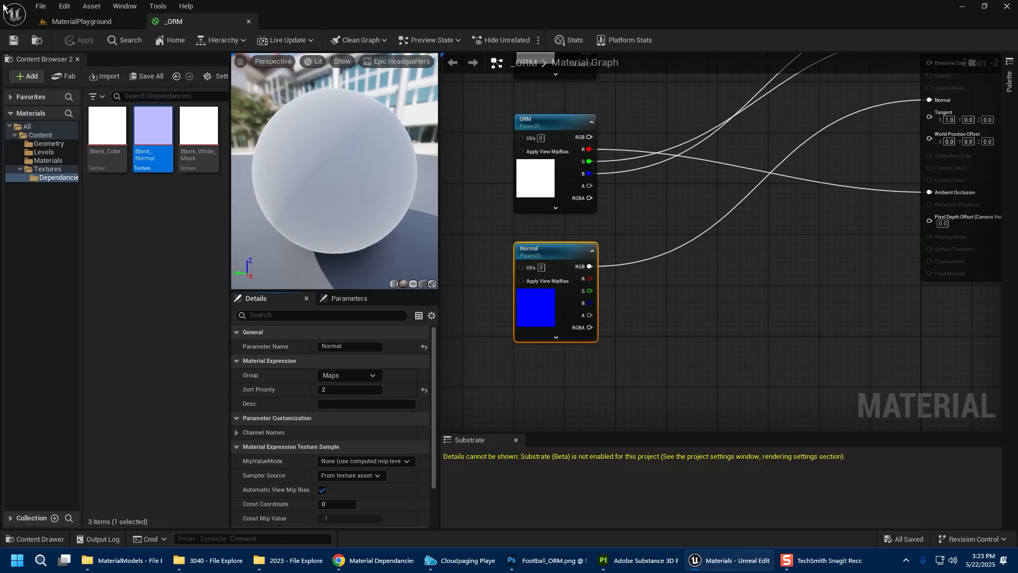
Create a material instance of _ORM named MI_Pot_Leaves in the Materials folder
{"action": "left_click", "coordinate": [58, 20]}
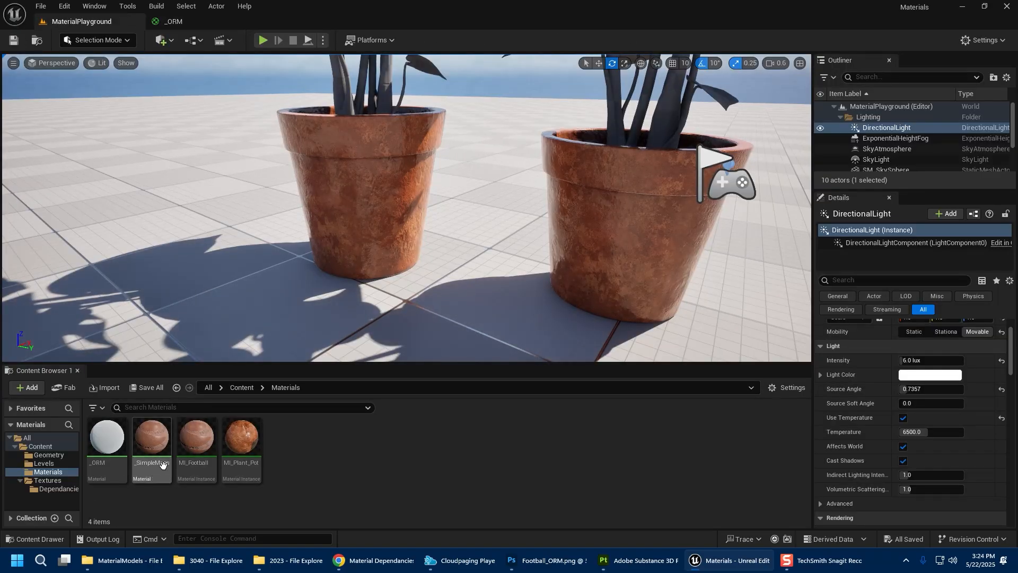
{"action": "left_click", "coordinate": [112, 441]}
{"action": "right_click", "coordinate": [113, 442]}
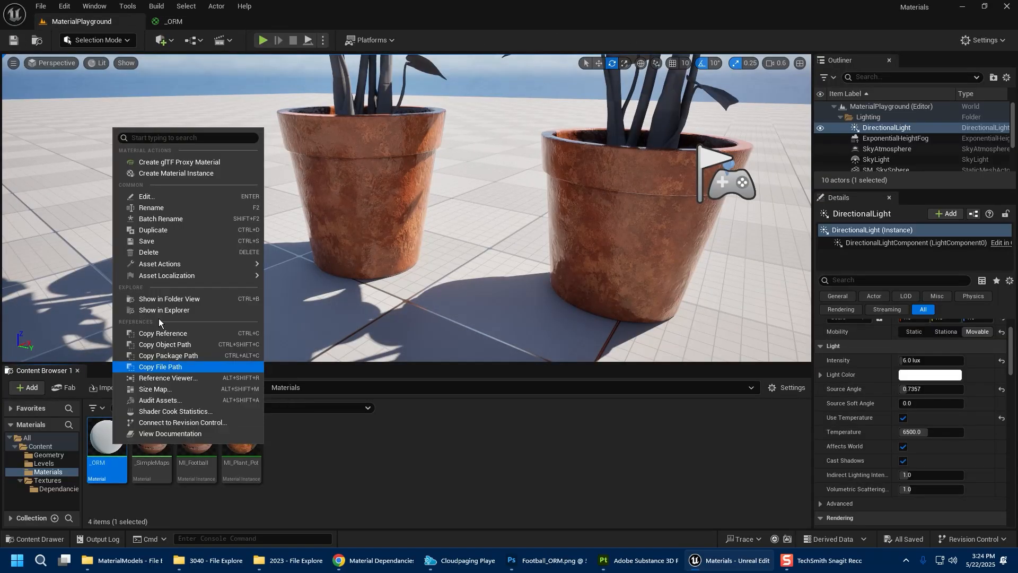
{"action": "left_click", "coordinate": [203, 174]}
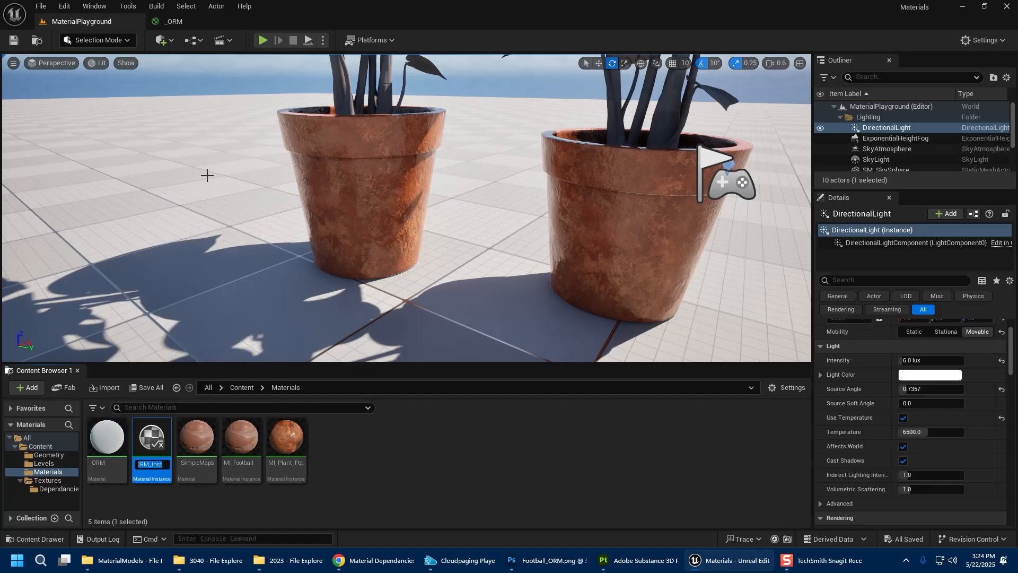
{"action": "type", "text": "MI_Plant_Leaves"}
{"action": "key", "text": "Return"}
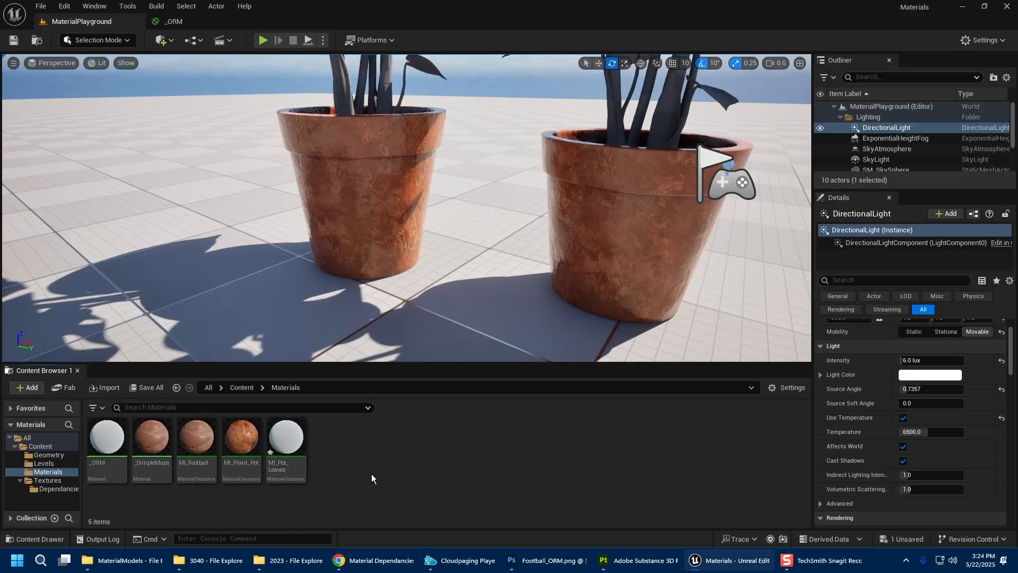
Open MI_Pot_Leaves and examine its Maps parameters and the preview sphere
{"action": "double_click", "coordinate": [299, 432]}
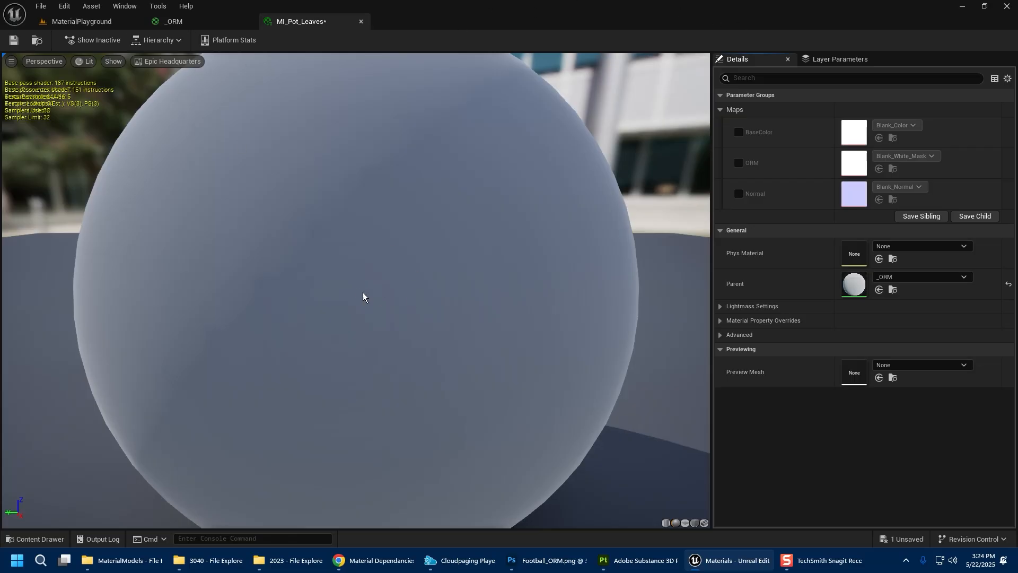
{"action": "scroll", "coordinate": [448, 302], "scroll_direction": "down", "scroll_amount": 6}
{"action": "scroll", "coordinate": [448, 303], "scroll_direction": "up", "scroll_amount": 2}
{"action": "left_click_drag", "start_coordinate": [349, 294], "coordinate": [520, 295]}
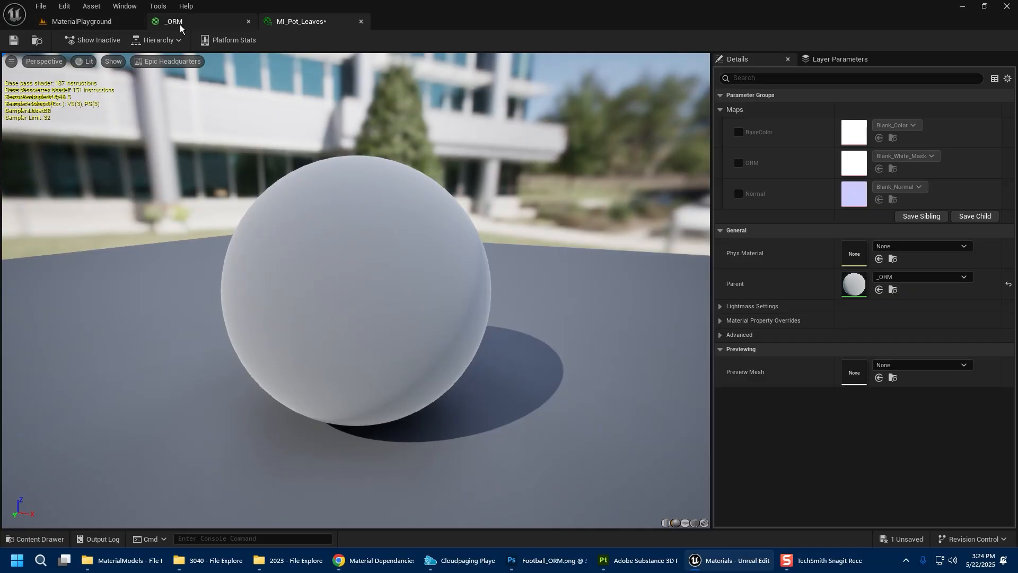
Return to the _ORM graph and move the BaseColor node up and the ORM and Normal nodes away from the material output to make room
{"action": "left_click", "coordinate": [105, 22]}
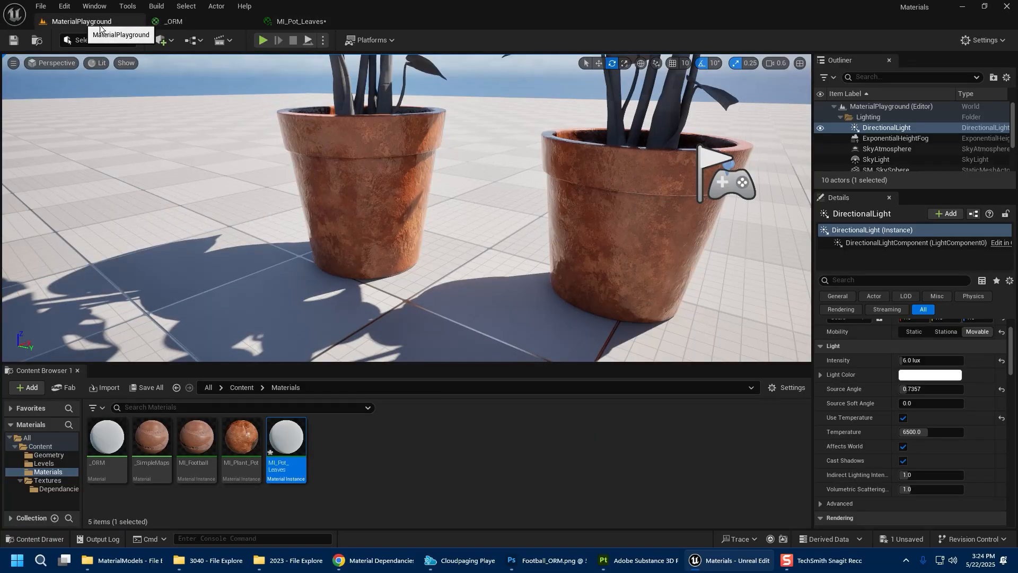
{"action": "left_click", "coordinate": [234, 25]}
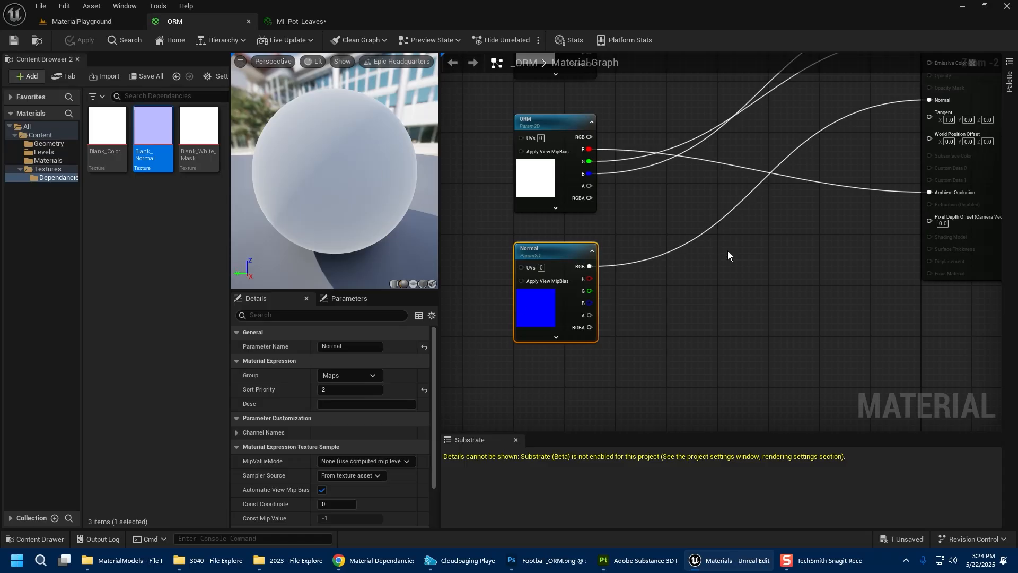
{"action": "left_click", "coordinate": [682, 216]}
{"action": "right_click_drag", "start_coordinate": [687, 223], "coordinate": [662, 370]}
{"action": "right_click_drag", "start_coordinate": [616, 211], "coordinate": [655, 329]}
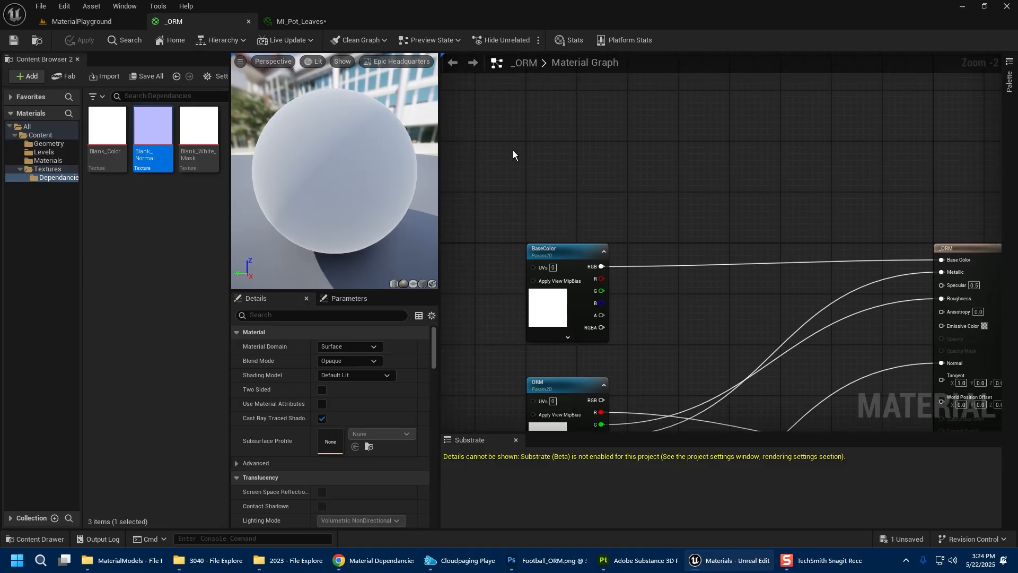
{"action": "scroll", "coordinate": [716, 255], "scroll_direction": "down", "scroll_amount": 2}
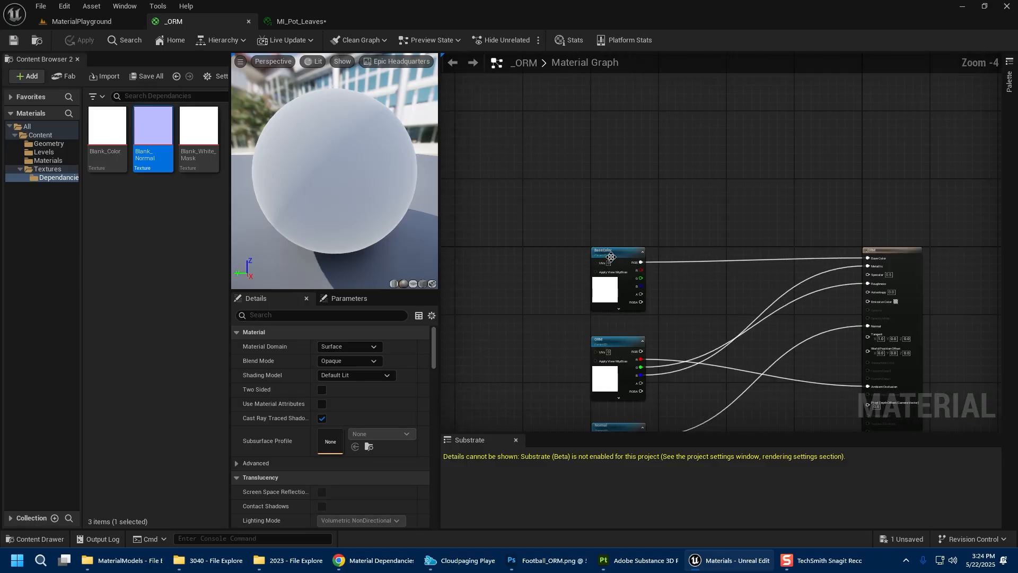
{"action": "left_click_drag", "start_coordinate": [610, 257], "coordinate": [532, 153]}
{"action": "right_click_drag", "start_coordinate": [611, 248], "coordinate": [591, 148]}
{"action": "left_click_drag", "start_coordinate": [524, 204], "coordinate": [604, 345]}
{"action": "left_click_drag", "start_coordinate": [594, 263], "coordinate": [501, 285]}
{"action": "scroll", "coordinate": [545, 194], "scroll_direction": "up", "scroll_amount": 3}
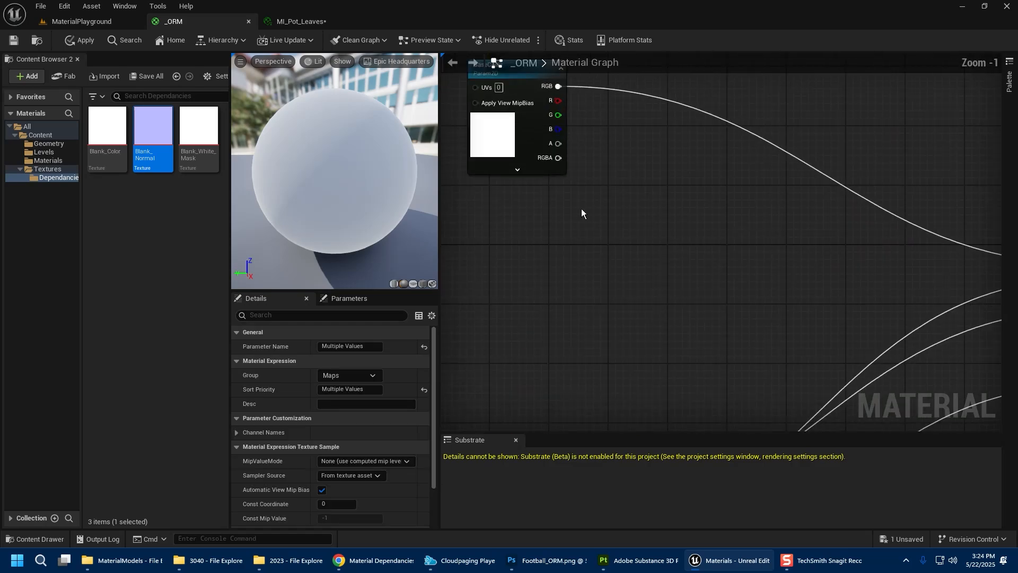
{"action": "left_click", "coordinate": [575, 243]}
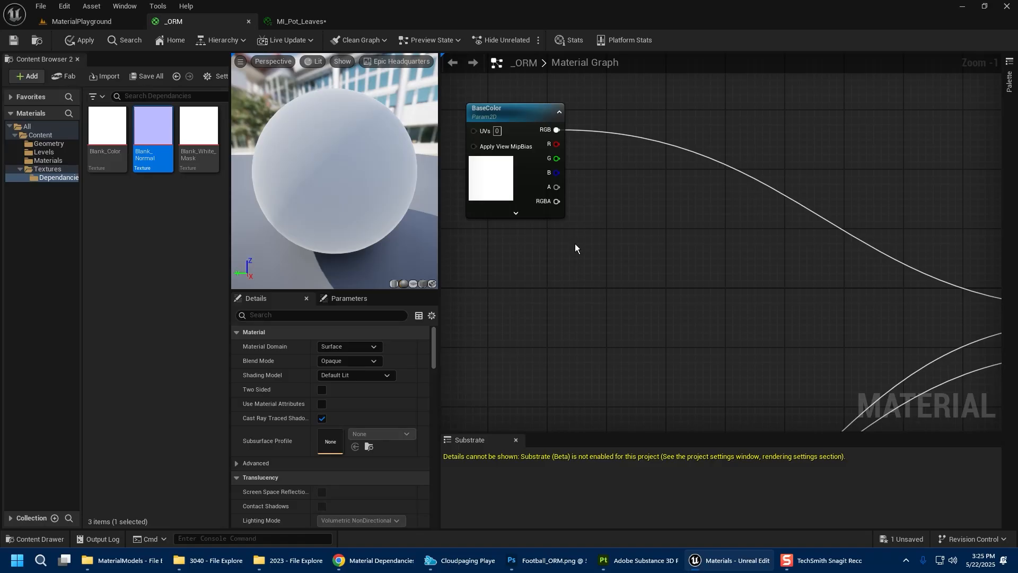
Switch to Photoshop and add a Solid Color fill layer in 89b5c9 over Football_ORM.png with the Multiply blend mode
{"action": "left_click", "coordinate": [546, 561]}
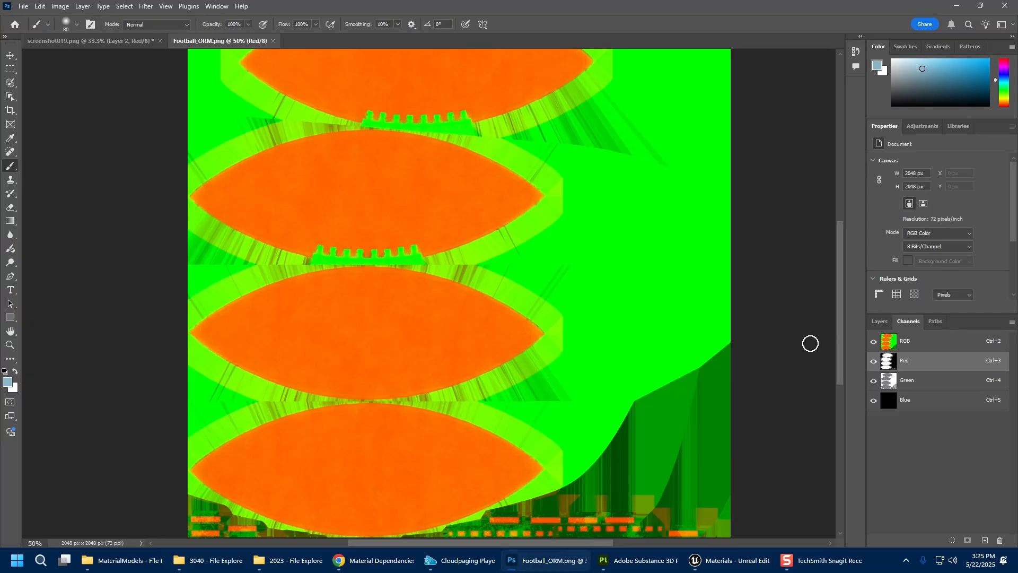
{"action": "left_click", "coordinate": [887, 322]}
{"action": "left_click", "coordinate": [959, 541]}
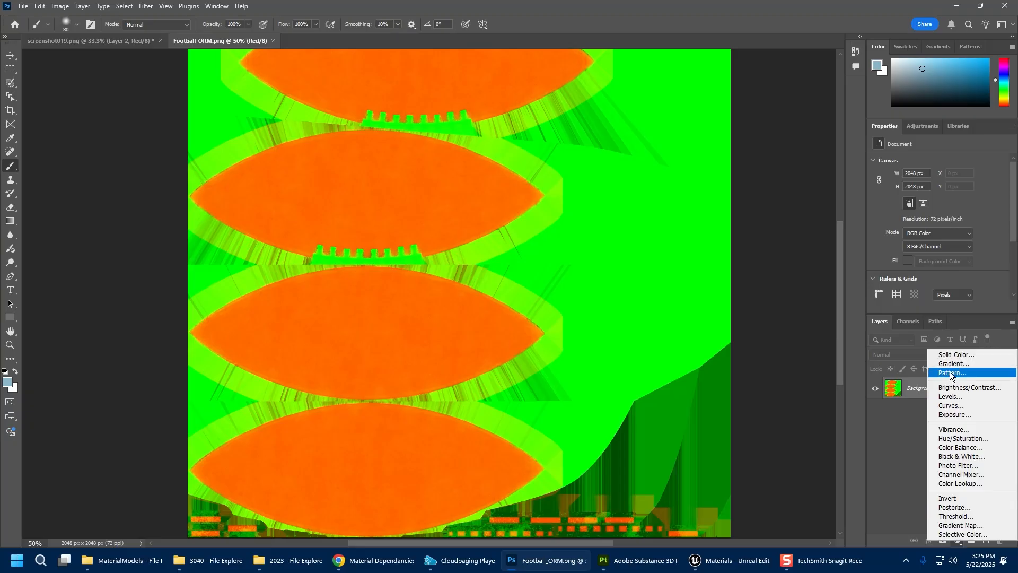
{"action": "left_click", "coordinate": [948, 355]}
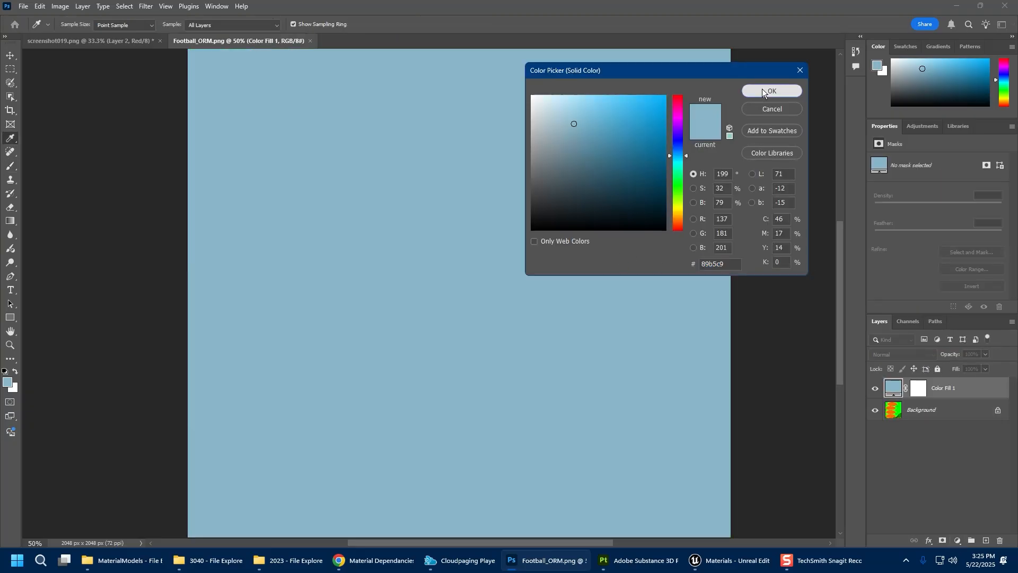
{"action": "left_click", "coordinate": [772, 91]}
{"action": "left_click", "coordinate": [934, 355]}
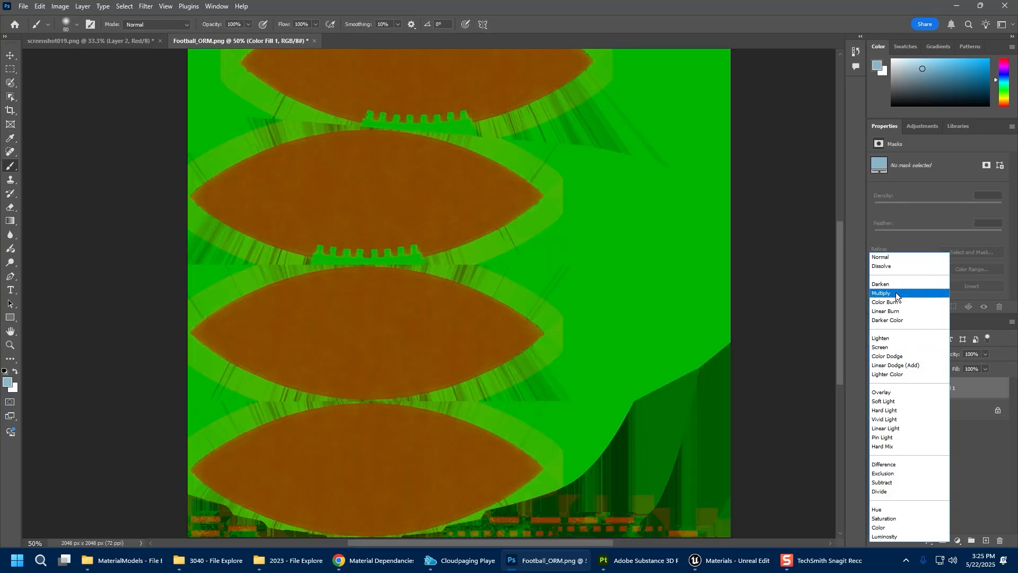
{"action": "left_click", "coordinate": [895, 292]}
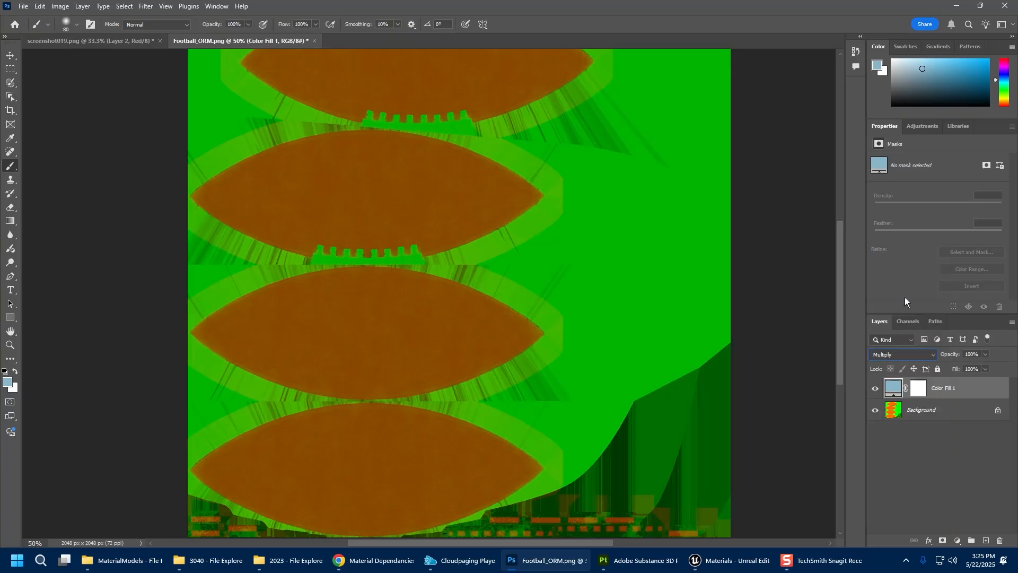
Switch back to Unreal Editor and examine the Blends functions available for the _ORM graph
{"action": "left_click", "coordinate": [729, 560]}
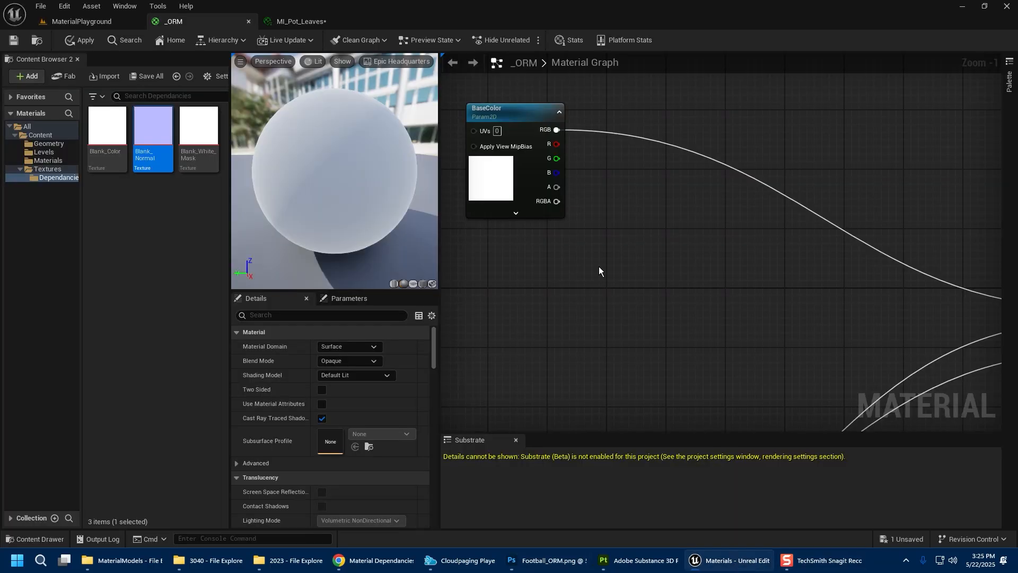
{"action": "scroll", "coordinate": [599, 266], "scroll_direction": "up", "scroll_amount": 1}
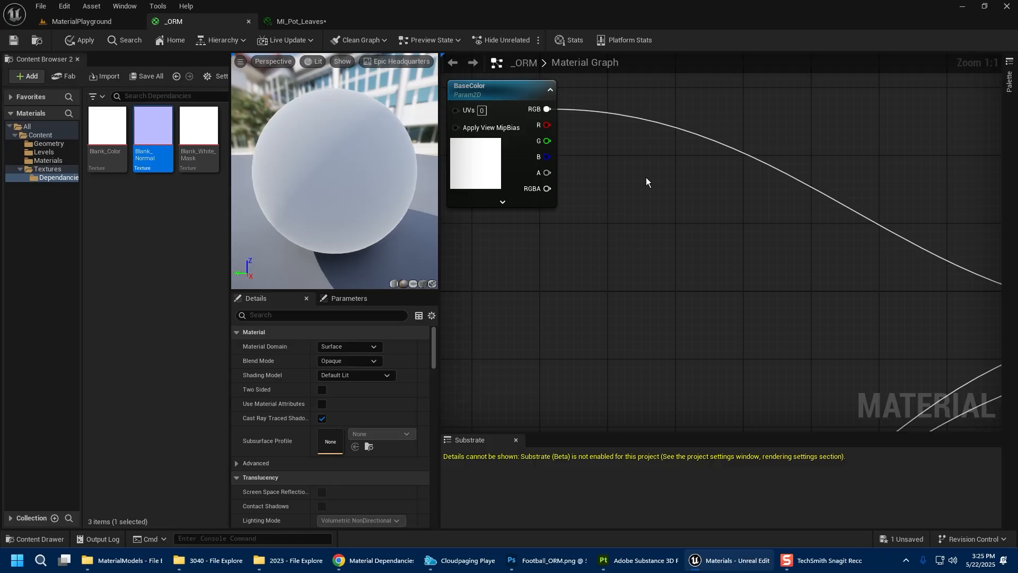
{"action": "scroll", "coordinate": [637, 175], "scroll_direction": "down", "scroll_amount": 3}
{"action": "right_click_drag", "start_coordinate": [646, 216], "coordinate": [594, 216]}
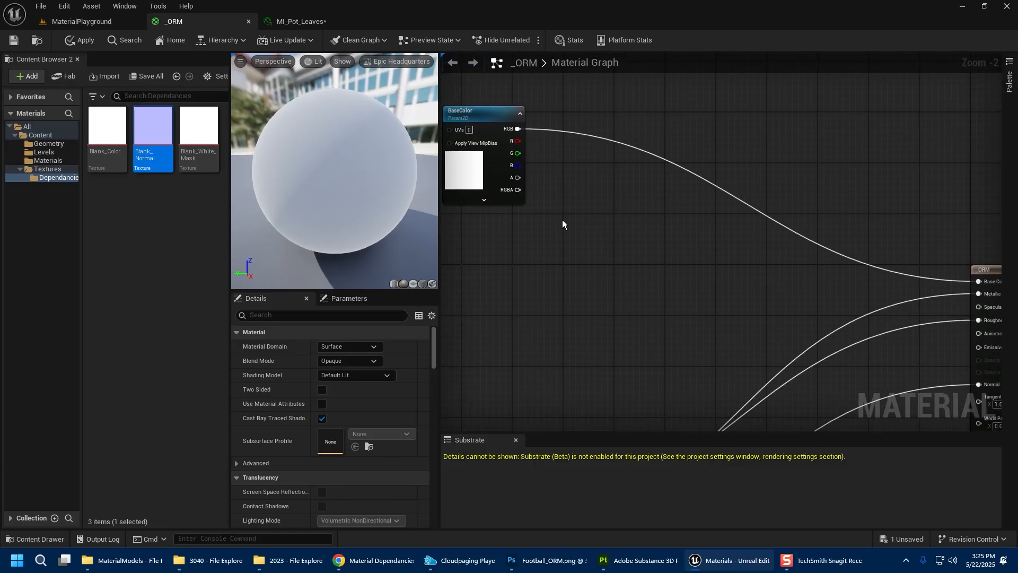
{"action": "right_click", "coordinate": [570, 199]}
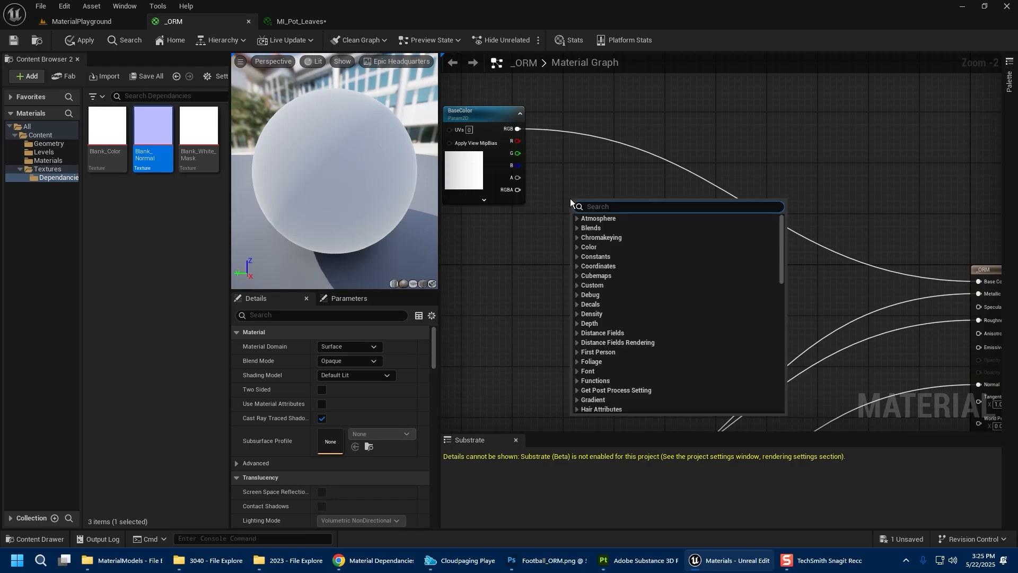
{"action": "left_click", "coordinate": [577, 228]}
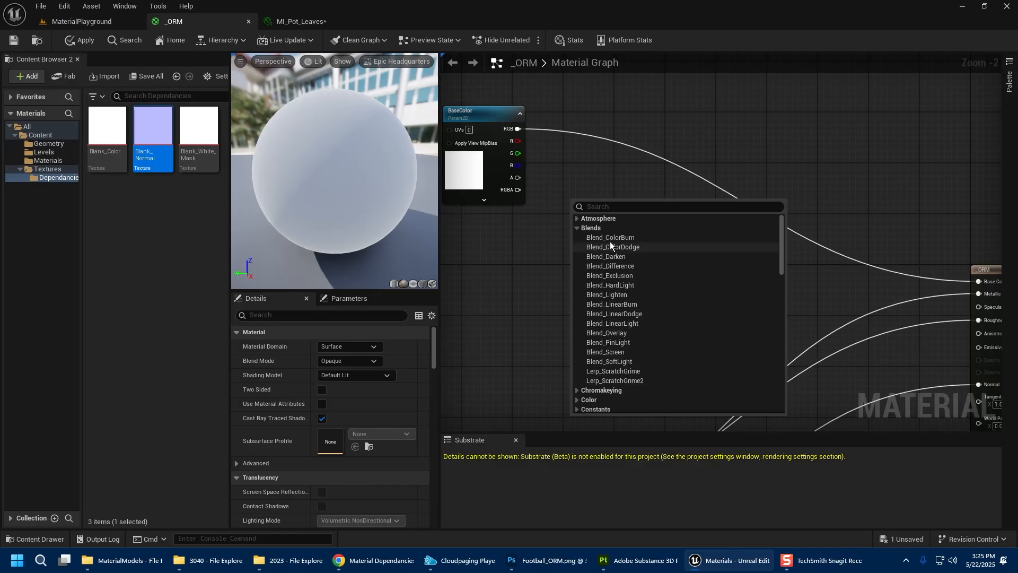
{"action": "scroll", "coordinate": [622, 362], "scroll_direction": "down", "scroll_amount": 3}
{"action": "left_click", "coordinate": [531, 268]}
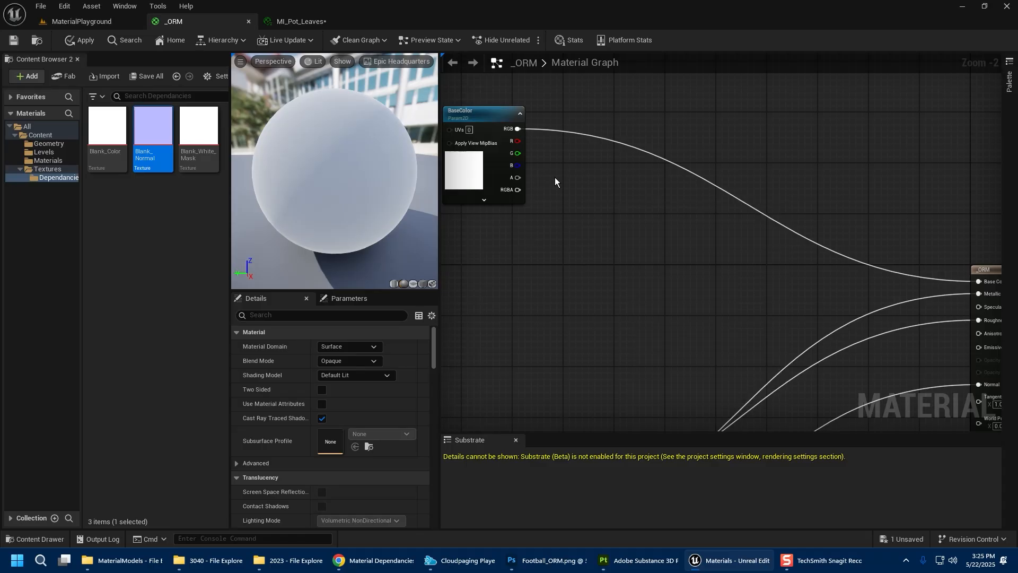
Add a Multiply node with BaseColor's RGB output wired into its A input, and place a Constant3Vector below the BaseColor node
{"action": "left_click", "coordinate": [586, 198]}
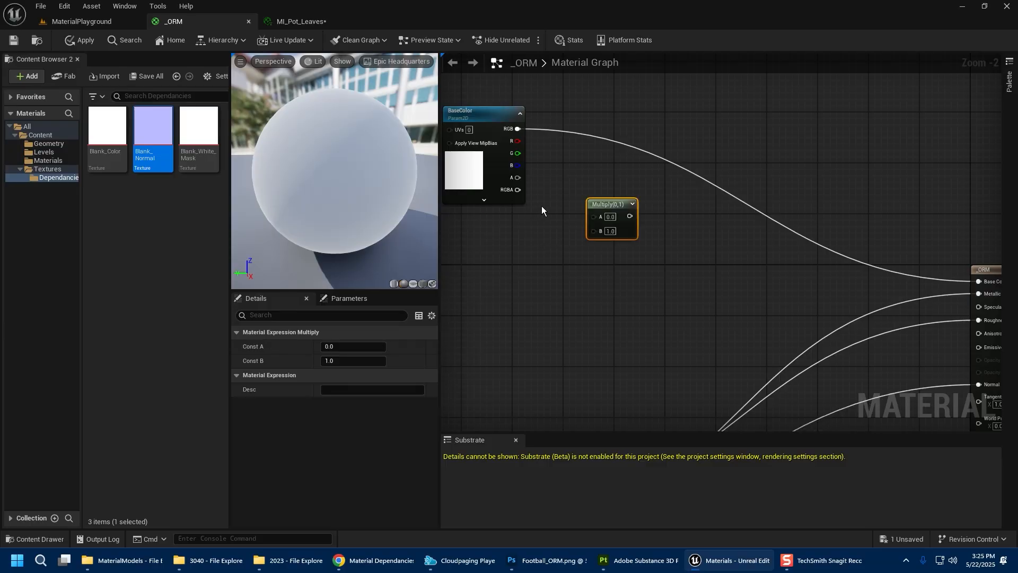
{"action": "left_click_drag", "start_coordinate": [518, 129], "coordinate": [592, 215]}
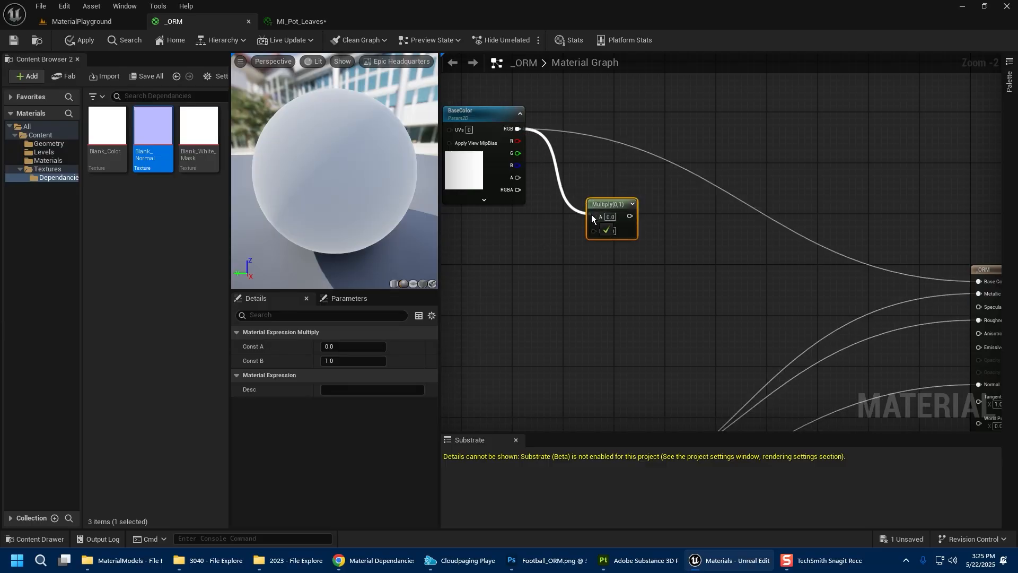
{"action": "left_click", "coordinate": [500, 235]}
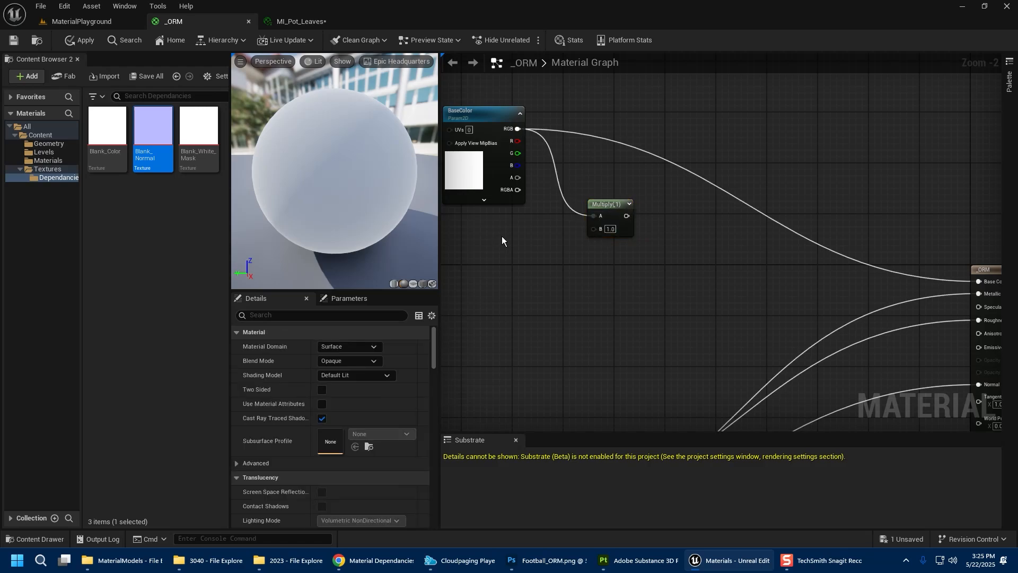
{"action": "left_click", "coordinate": [466, 240]}
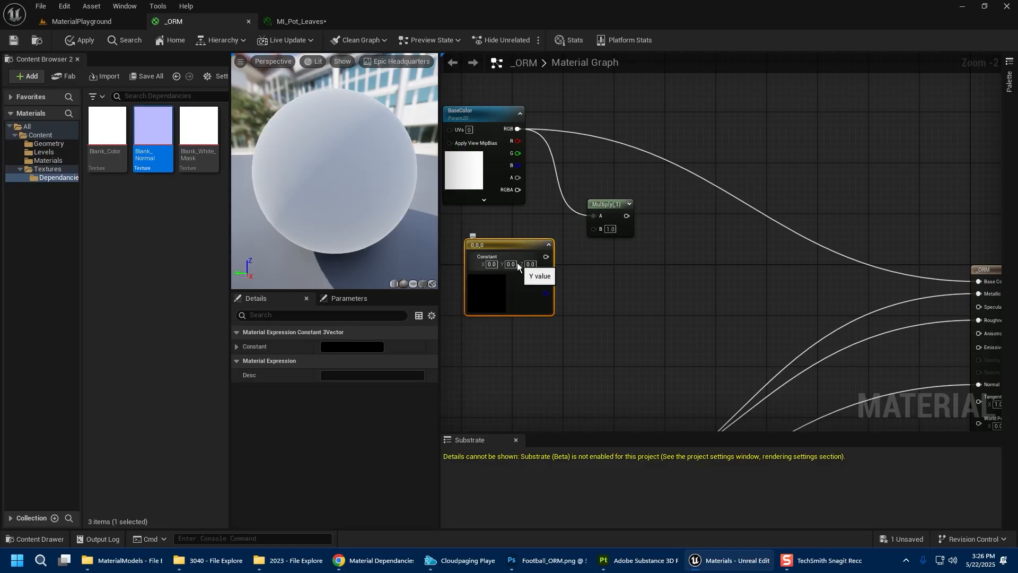
{"action": "right_click_drag", "start_coordinate": [518, 260], "coordinate": [615, 230]}
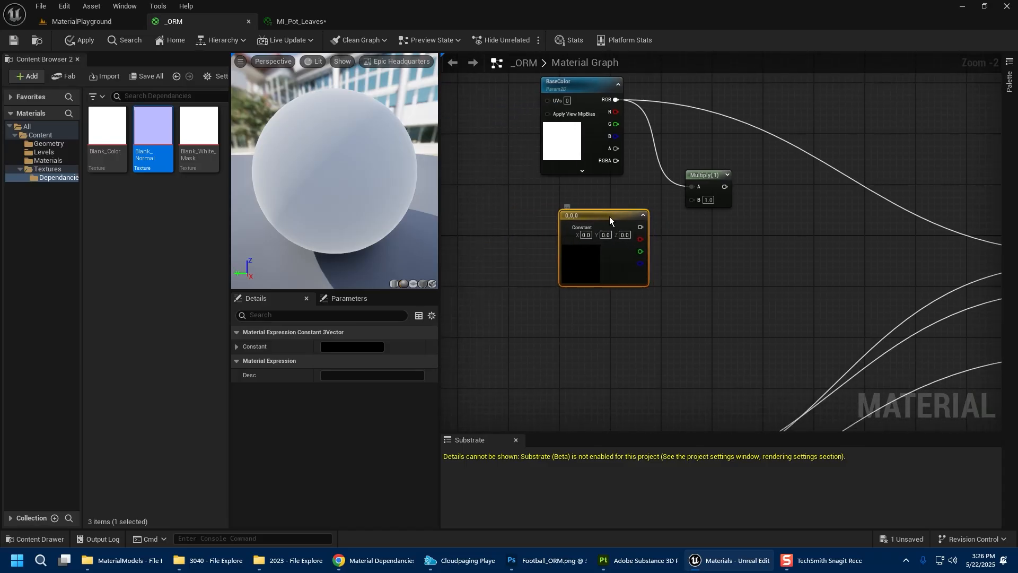
Add a Constant2Vector and a single Constant below the Constant3Vector for comparison, and delete both
{"action": "left_click", "coordinate": [592, 294]}
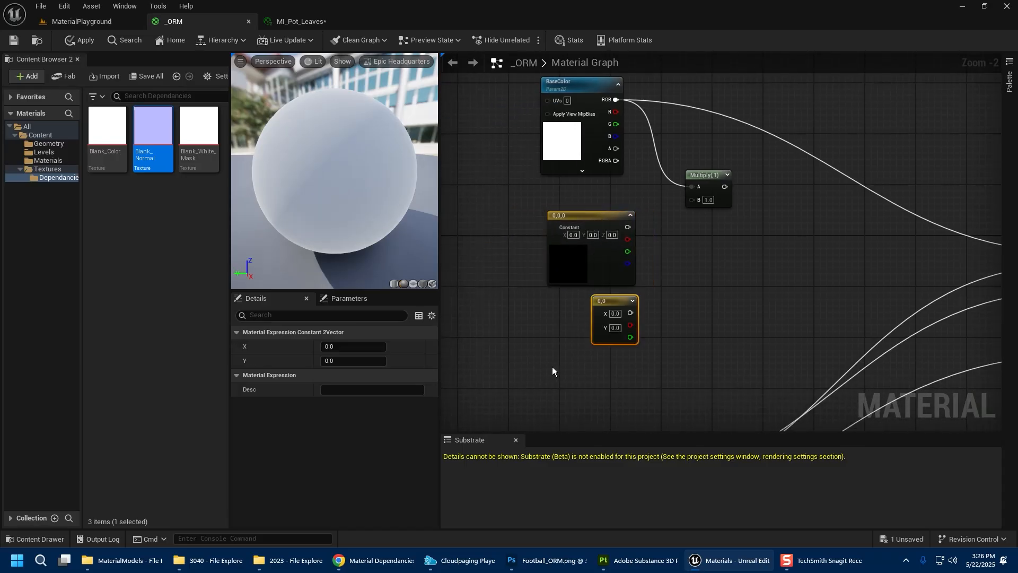
{"action": "left_click", "coordinate": [618, 358]}
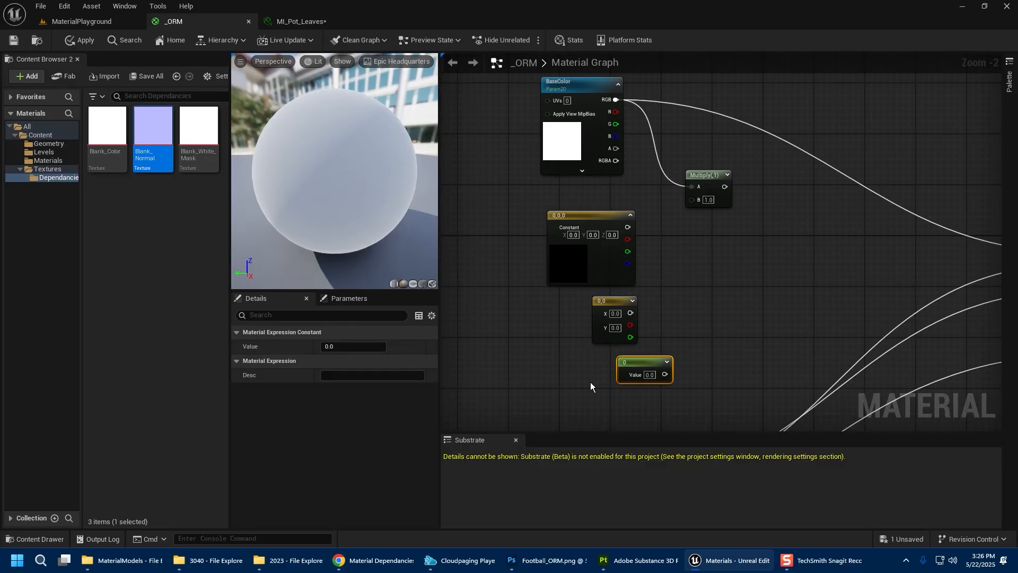
{"action": "left_click_drag", "start_coordinate": [715, 396], "coordinate": [578, 306]}
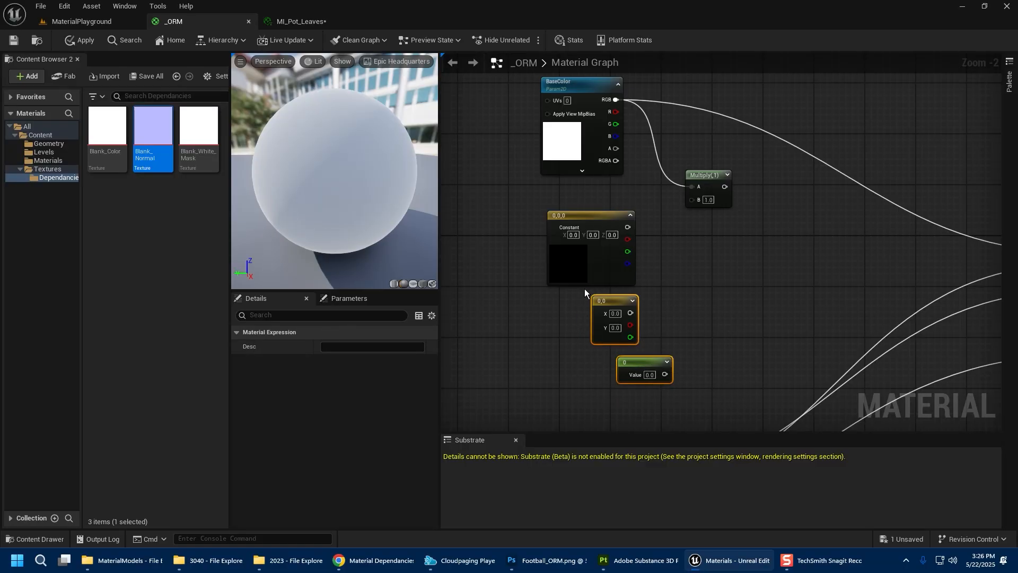
{"action": "key", "text": "Delete"}
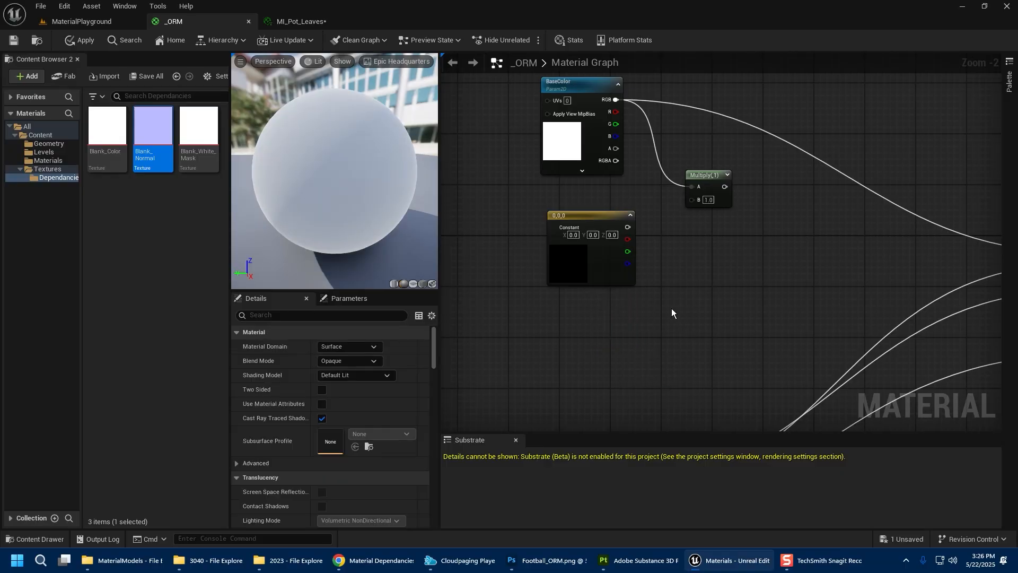
Wire the Constant3Vector into Multiply's B input and the Multiply output into the material's Base Color
{"action": "left_click", "coordinate": [612, 261]}
{"action": "left_click_drag", "start_coordinate": [624, 251], "coordinate": [686, 222]}
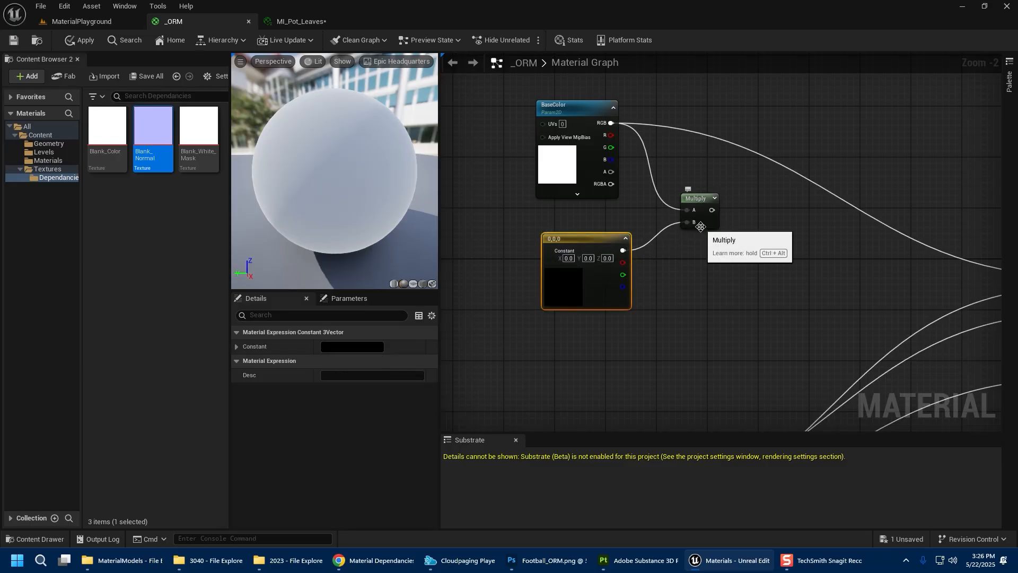
{"action": "right_click_drag", "start_coordinate": [700, 226], "coordinate": [552, 194]}
{"action": "left_click_drag", "start_coordinate": [551, 192], "coordinate": [911, 257]}
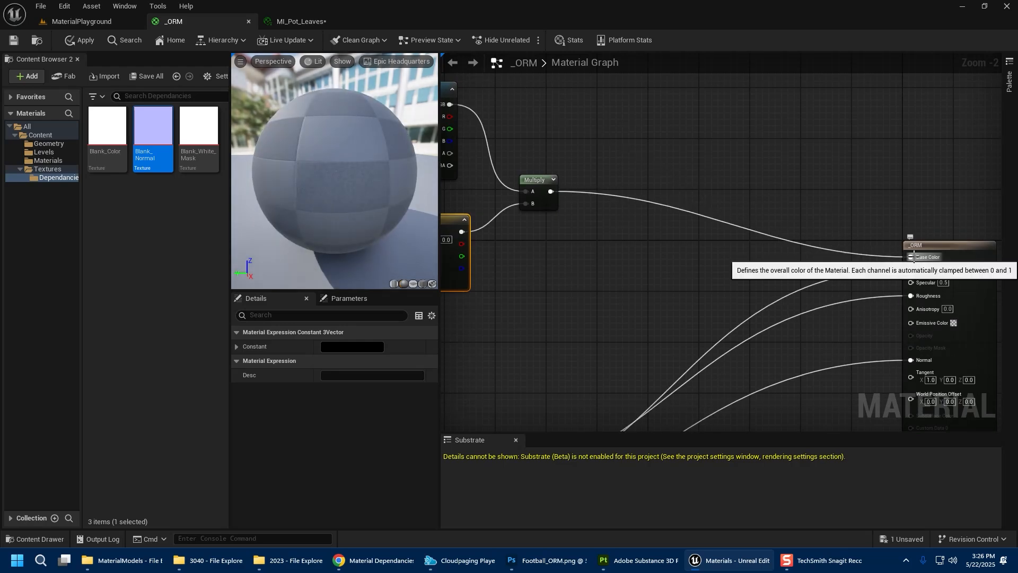
{"action": "right_click_drag", "start_coordinate": [689, 258], "coordinate": [809, 264]}
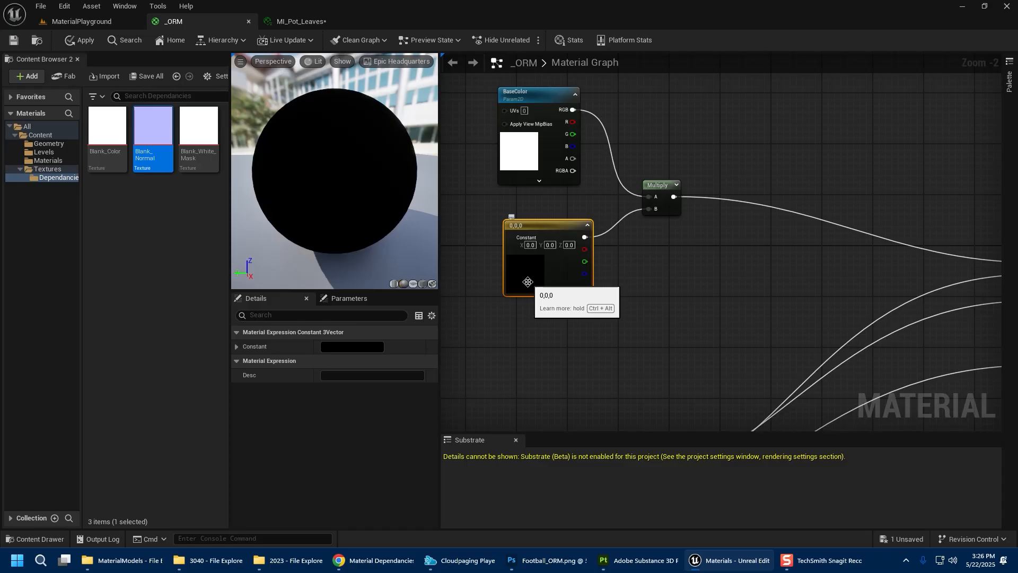
Convert the Constant3Vector to a parameter named Base Color Tint
{"action": "left_click", "coordinate": [237, 347]}
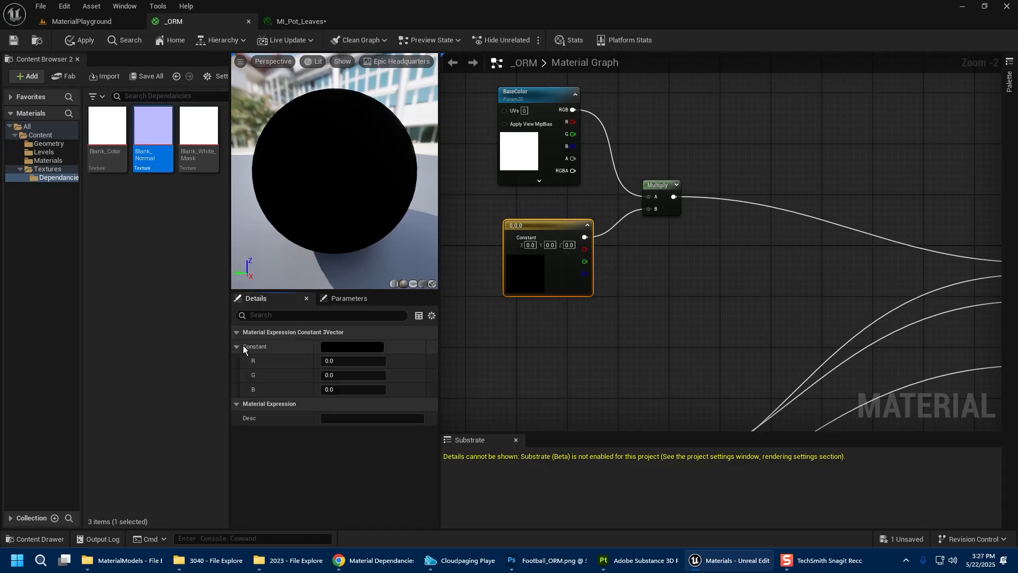
{"action": "right_click", "coordinate": [524, 272]}
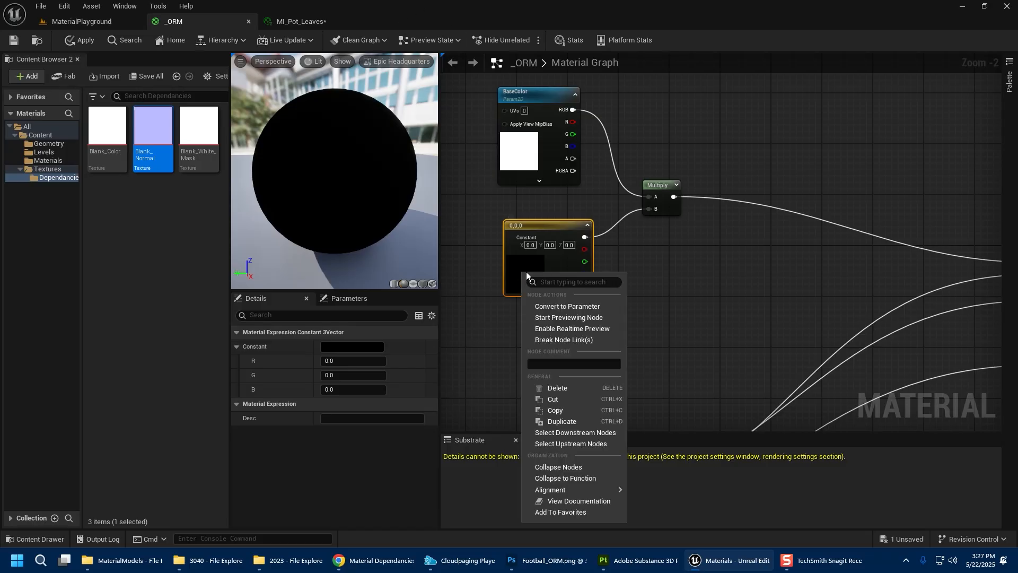
{"action": "left_click", "coordinate": [562, 306]}
{"action": "type", "text": "Base Color Tint"}
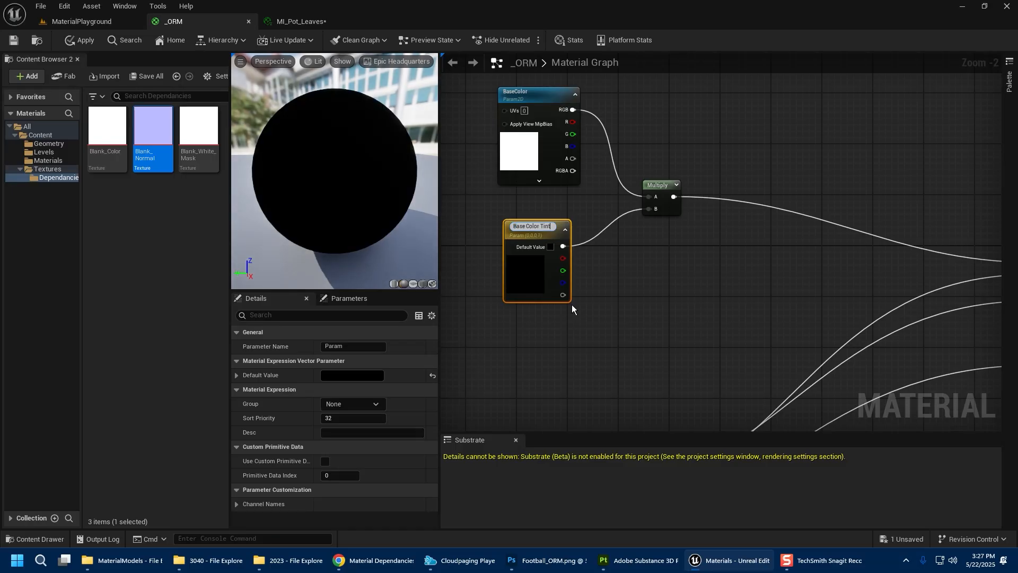
{"action": "key", "text": "Return"}
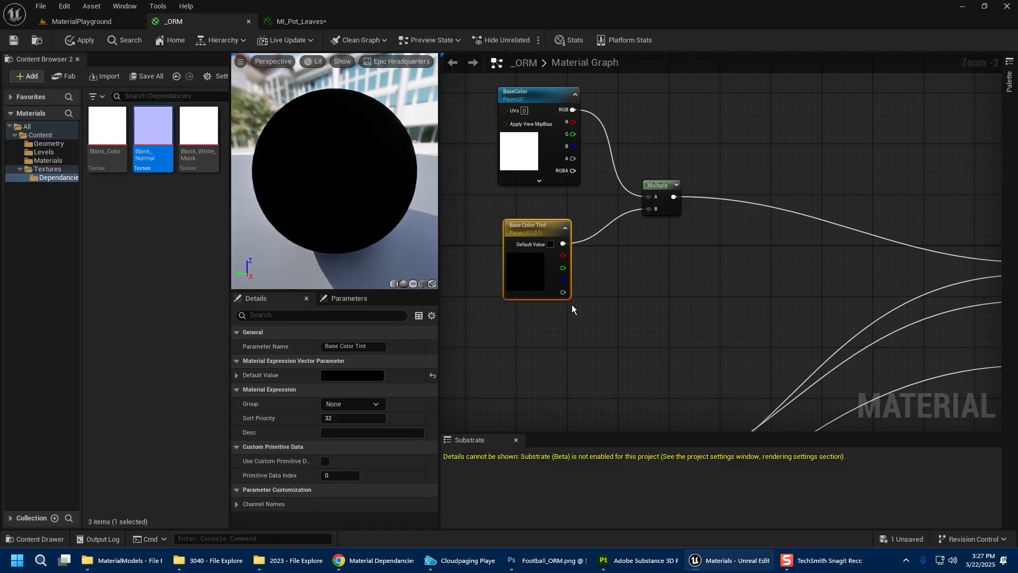
Set the default value of the Base Color Tint parameter to white
{"action": "left_click", "coordinate": [332, 375]}
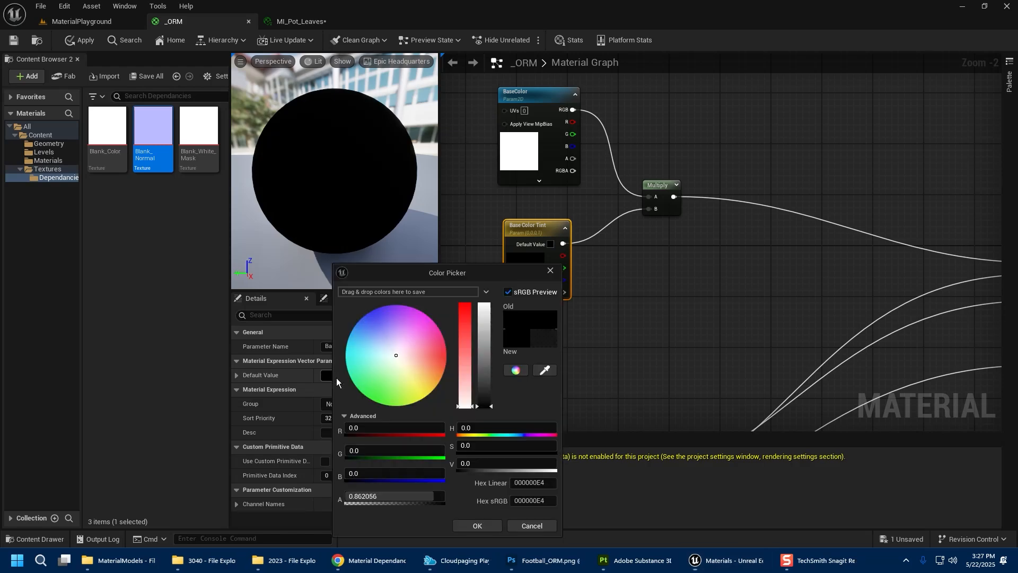
{"action": "left_click_drag", "start_coordinate": [484, 406], "coordinate": [484, 305]}
{"action": "left_click", "coordinate": [476, 526]}
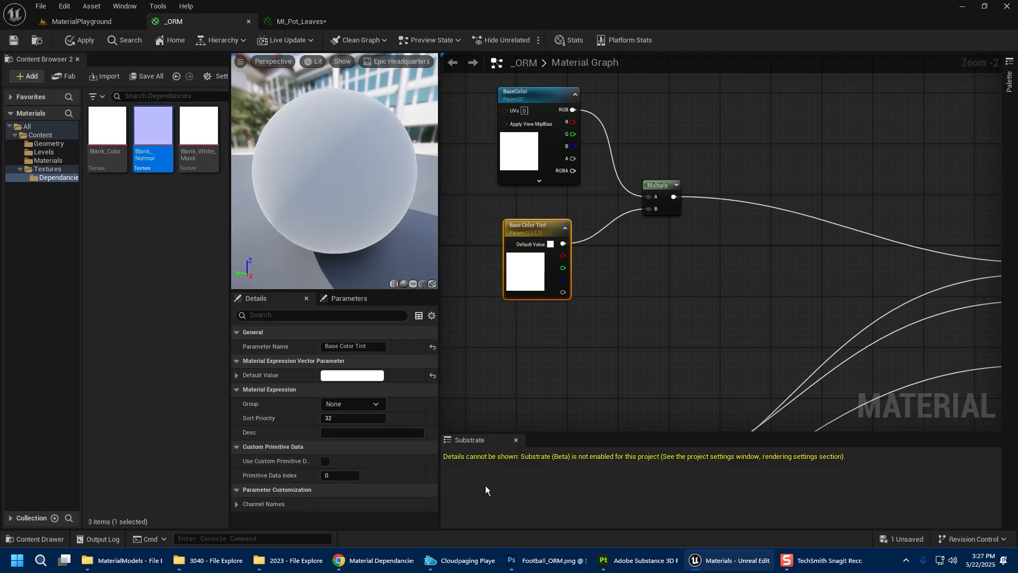
Put Base Color Tint in the Adjustments group with sort priority 0, and save the _ORM material
{"action": "left_click_drag", "start_coordinate": [534, 275], "coordinate": [540, 273]}
{"action": "right_click_drag", "start_coordinate": [691, 307], "coordinate": [632, 291]}
{"action": "right_click_drag", "start_coordinate": [549, 311], "coordinate": [623, 305]}
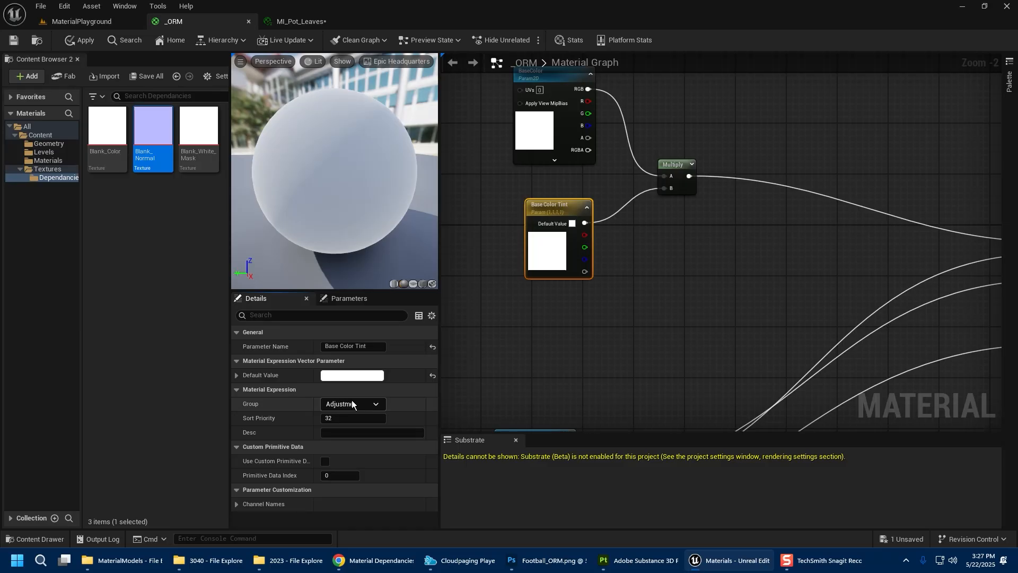
{"action": "left_click", "coordinate": [375, 420]}
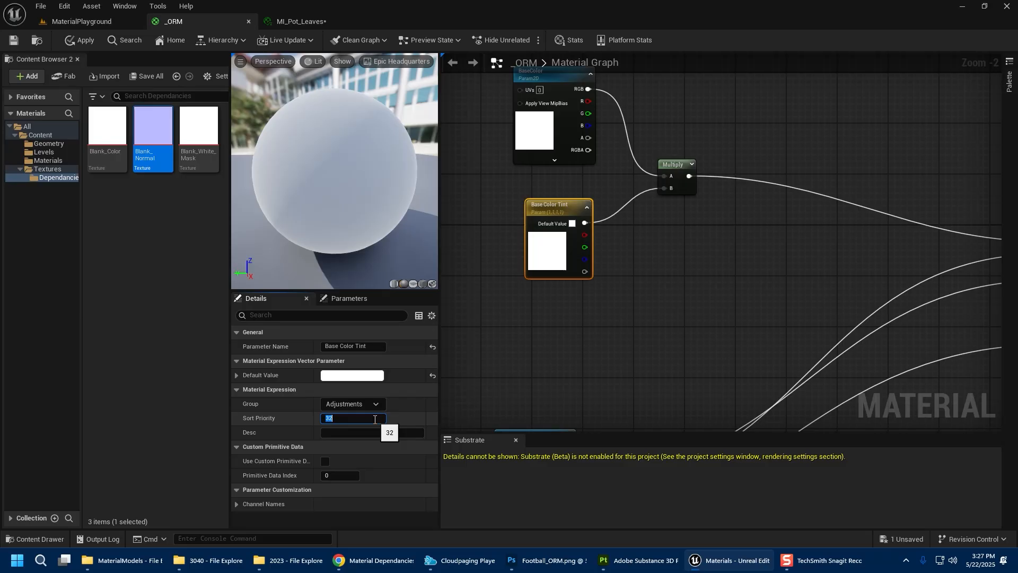
{"action": "type", "text": "0"}
{"action": "key", "text": "Return"}
{"action": "left_click", "coordinate": [13, 40]}
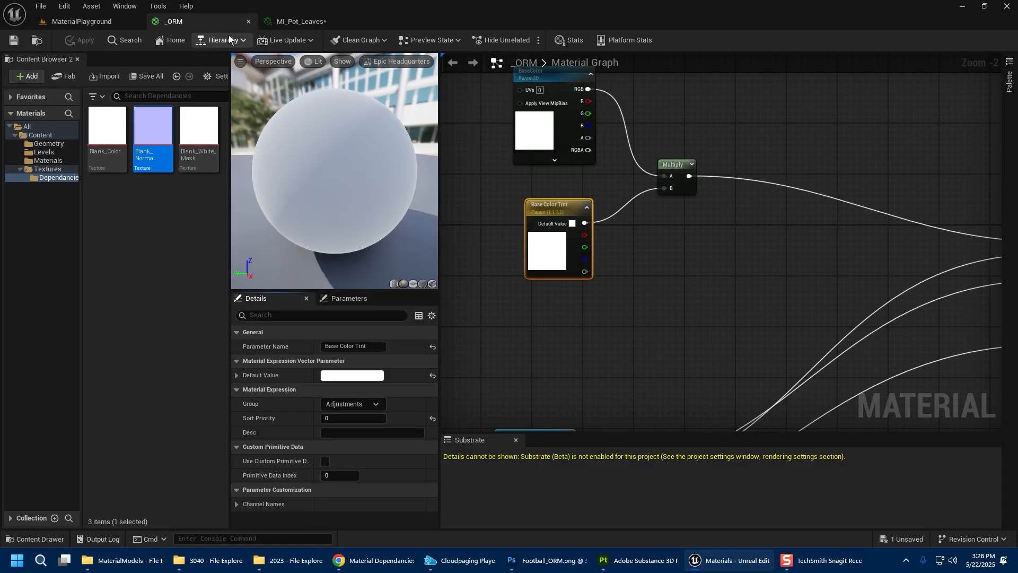
Return to the MaterialPlayground level and open the MI_Pot_Leaves instance from the Materials folder
{"action": "left_click", "coordinate": [110, 20]}
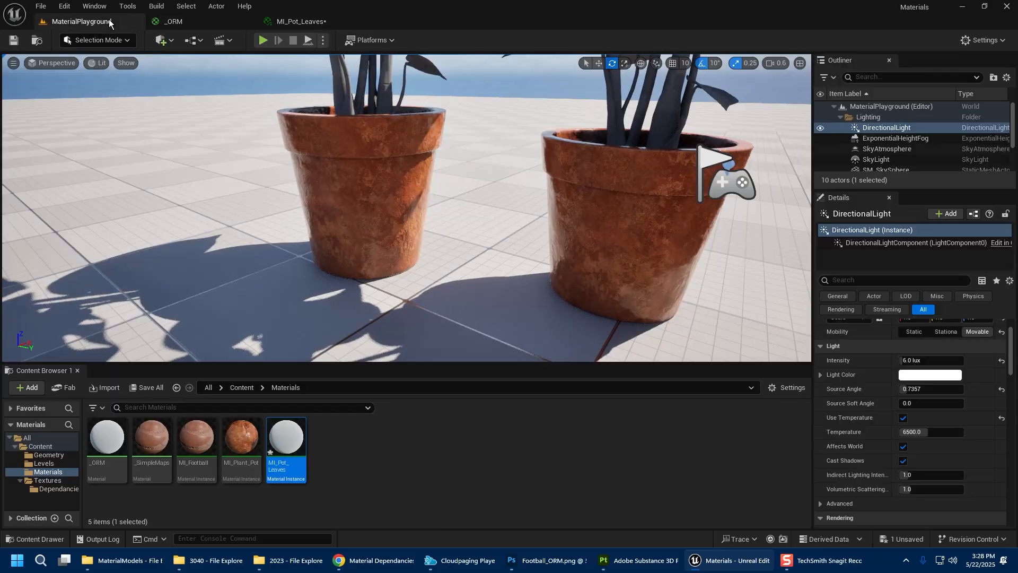
{"action": "left_click", "coordinate": [111, 442]}
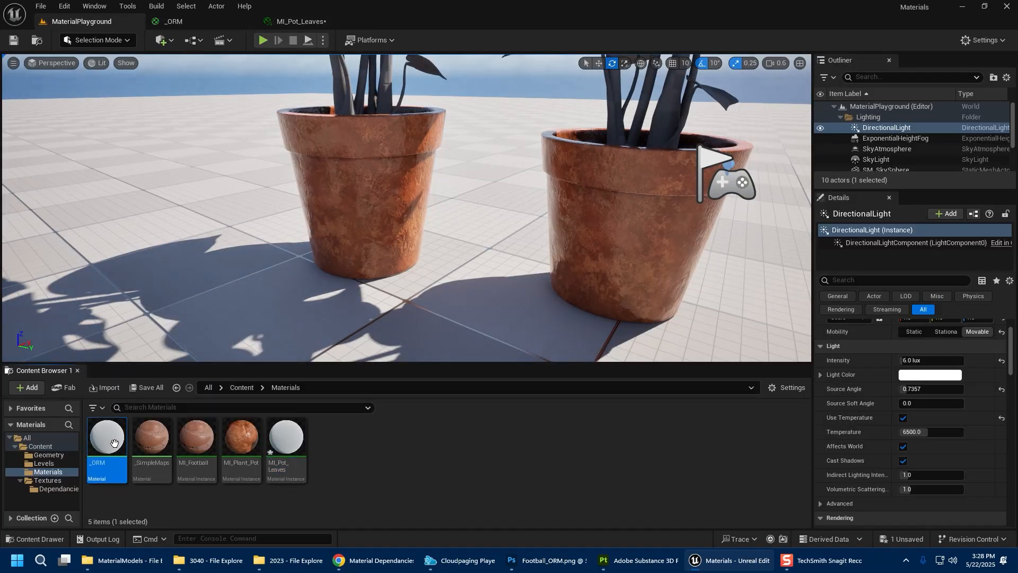
{"action": "right_click", "coordinate": [111, 442]}
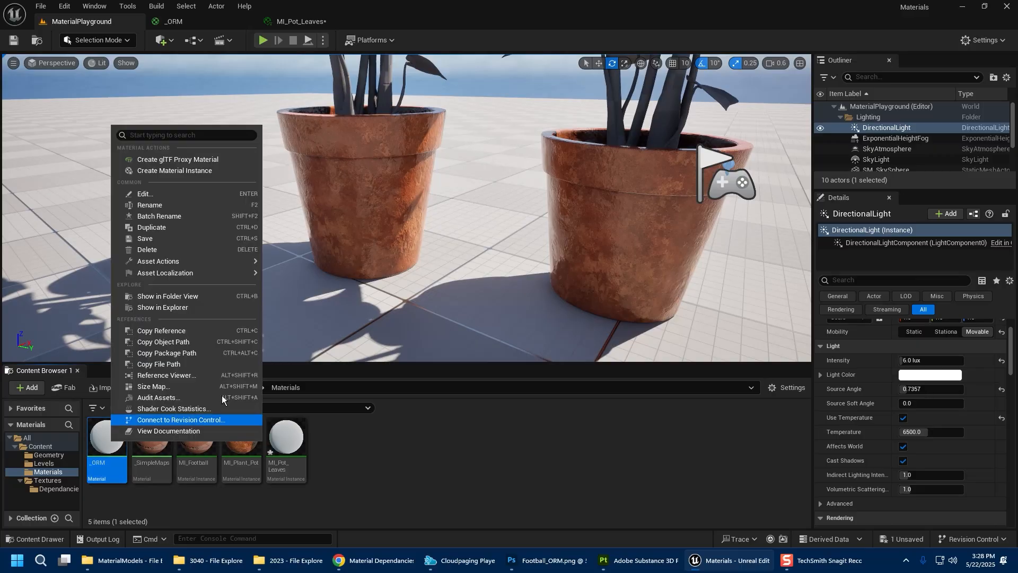
{"action": "left_click", "coordinate": [364, 482]}
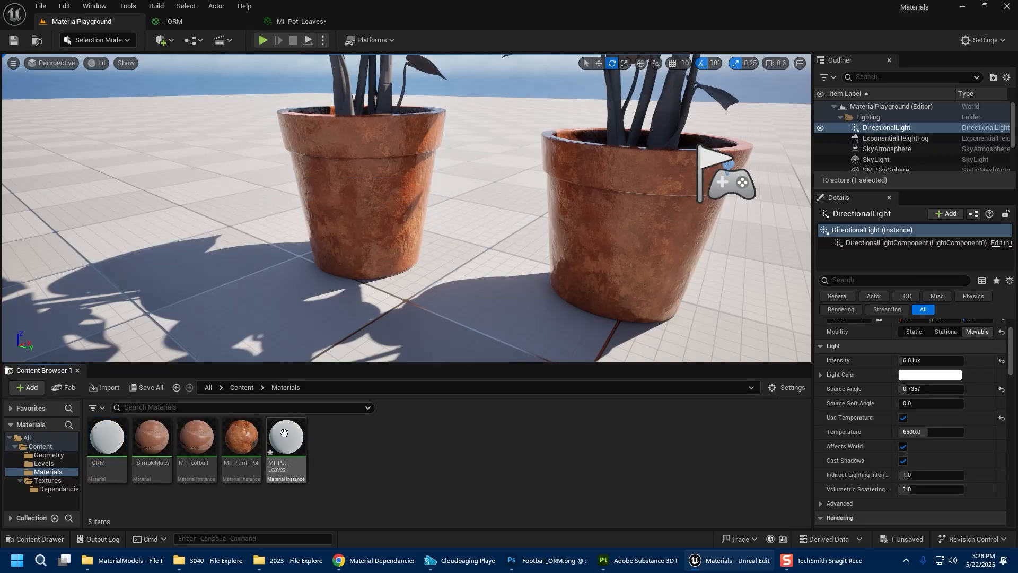
{"action": "double_click", "coordinate": [284, 441]}
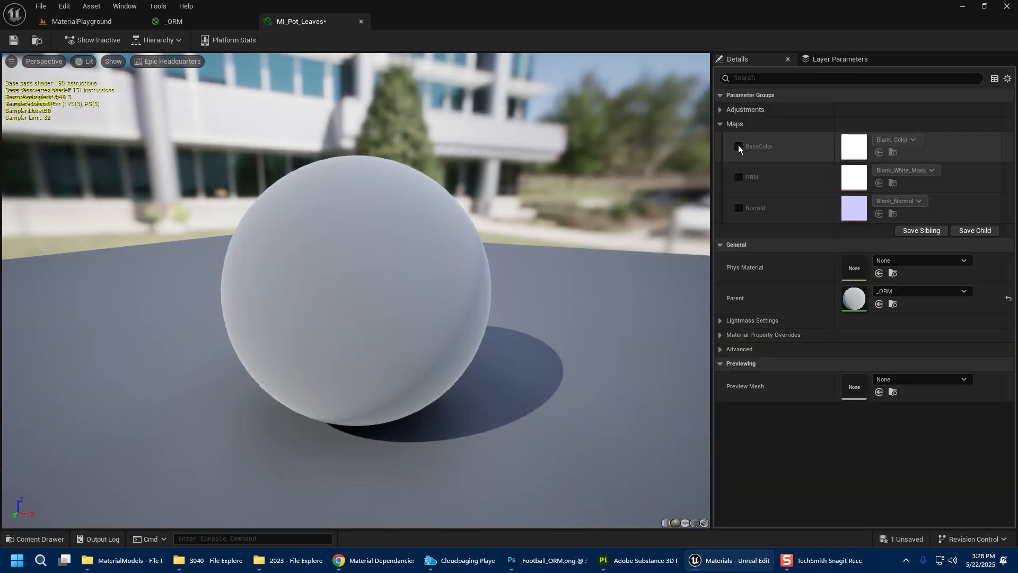
Enable the BaseColor, ORM and Normal overrides in the Maps group of MI_Pot_Leaves
{"action": "left_click", "coordinate": [739, 147]}
{"action": "left_click", "coordinate": [739, 178]}
{"action": "left_click", "coordinate": [739, 208]}
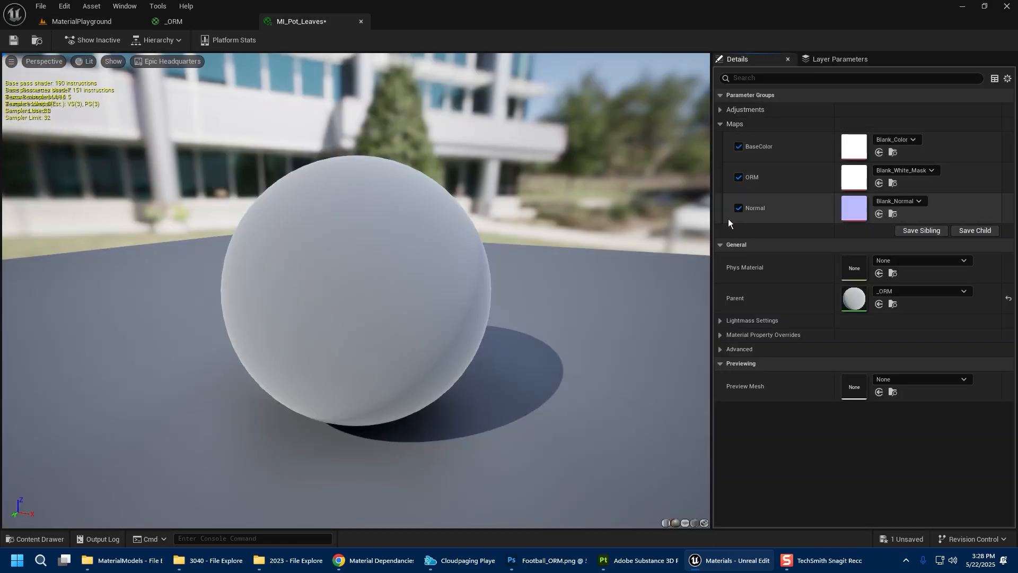
Assign Plant_BaseColor, Plant_ORM and Plant_Normal to the BaseColor, ORM and Normal parameters of MI_Pot_Leaves
{"action": "left_click", "coordinate": [910, 140]}
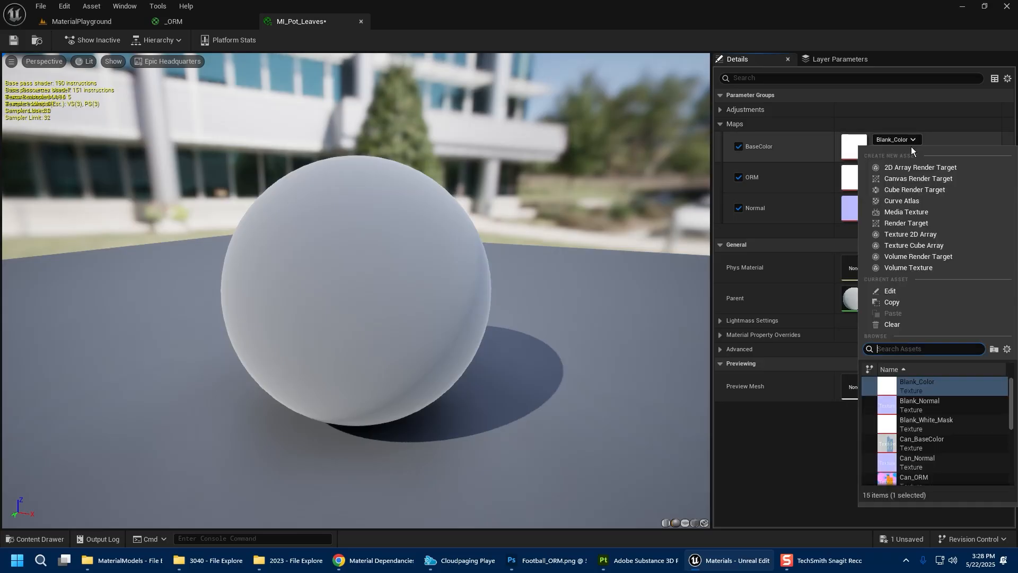
{"action": "scroll", "coordinate": [962, 437], "scroll_direction": "down", "scroll_amount": 5}
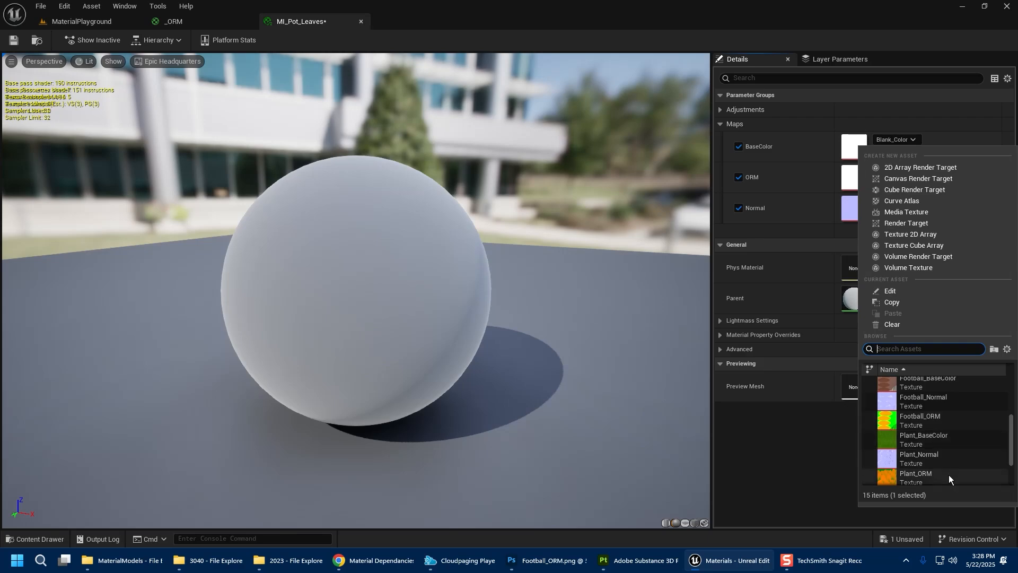
{"action": "left_click", "coordinate": [957, 441]}
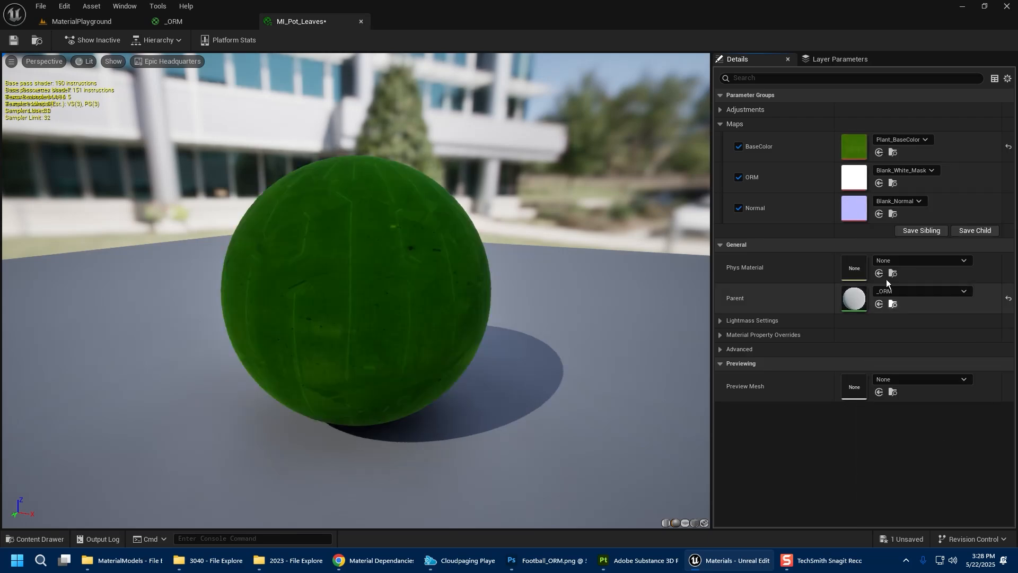
{"action": "left_click", "coordinate": [927, 172]}
{"action": "scroll", "coordinate": [945, 350], "scroll_direction": "down", "scroll_amount": 5}
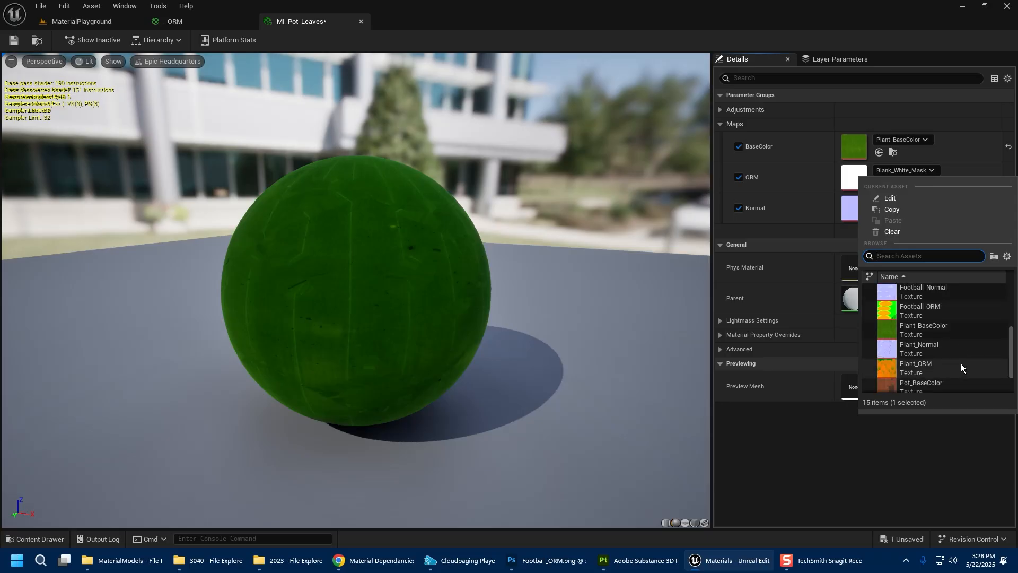
{"action": "left_click", "coordinate": [950, 362]}
{"action": "left_click", "coordinate": [915, 200]}
{"action": "scroll", "coordinate": [963, 375], "scroll_direction": "down", "scroll_amount": 5}
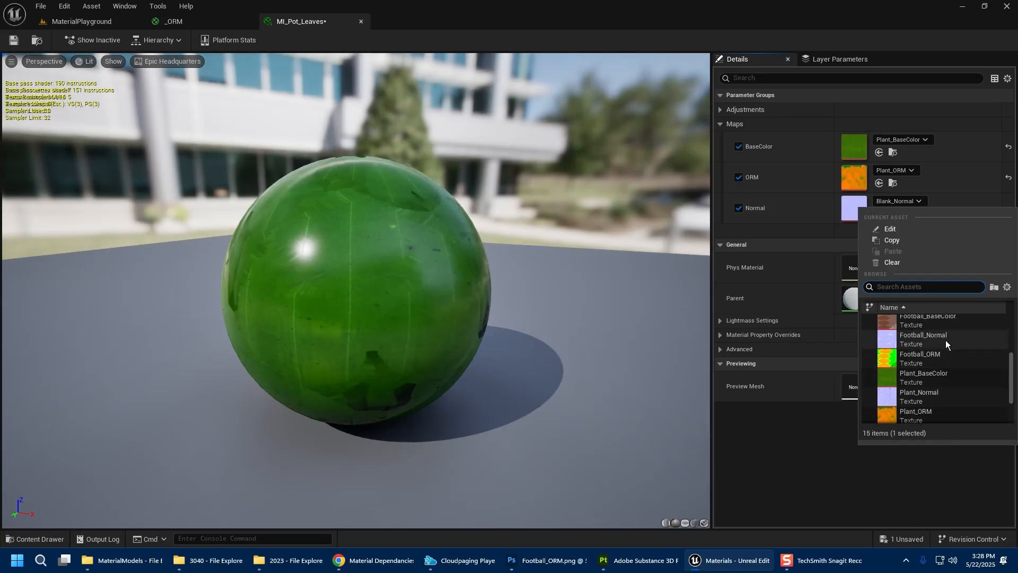
{"action": "scroll", "coordinate": [949, 380], "scroll_direction": "down", "scroll_amount": 2}
{"action": "left_click", "coordinate": [934, 358]}
{"action": "left_click_drag", "start_coordinate": [689, 308], "coordinate": [536, 286]}
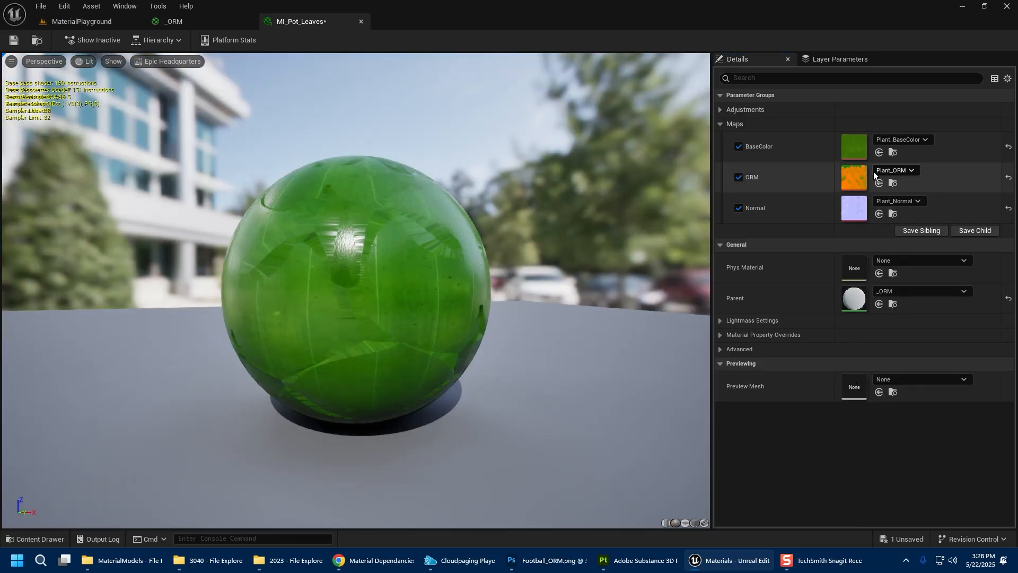
Inspect the Plant_ORM texture in its own editor, close it and save MI_Pot_Leaves
{"action": "double_click", "coordinate": [860, 171]}
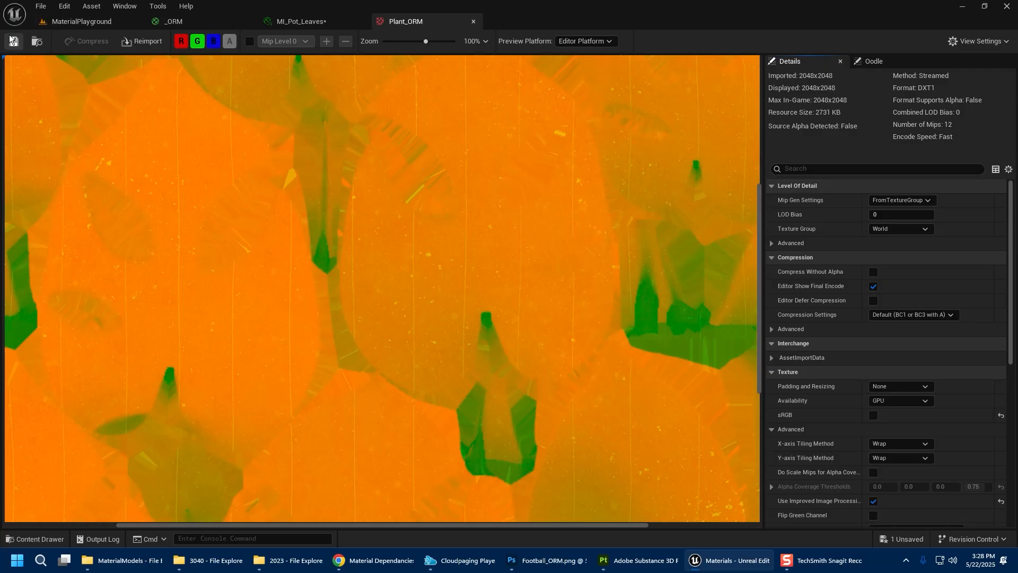
{"action": "left_click", "coordinate": [474, 21]}
{"action": "left_click", "coordinate": [13, 38]}
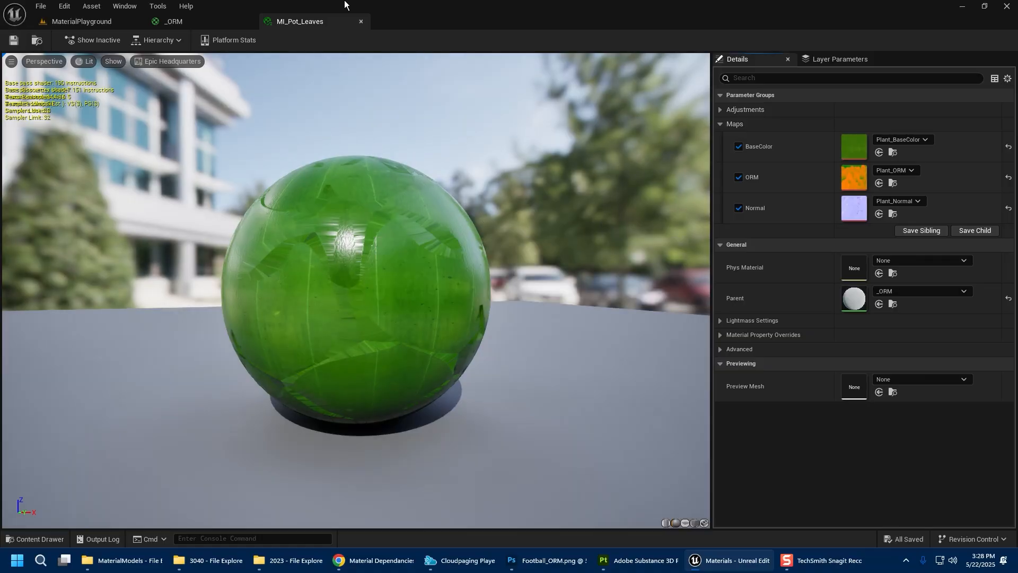
Apply the MI_Pot_Leaves instance to the leaves of both potted plants in the MaterialPlayground level
{"action": "left_click", "coordinate": [82, 21]}
{"action": "right_click_drag", "start_coordinate": [406, 208], "coordinate": [340, 263]}
{"action": "left_click_drag", "start_coordinate": [291, 436], "coordinate": [386, 207]}
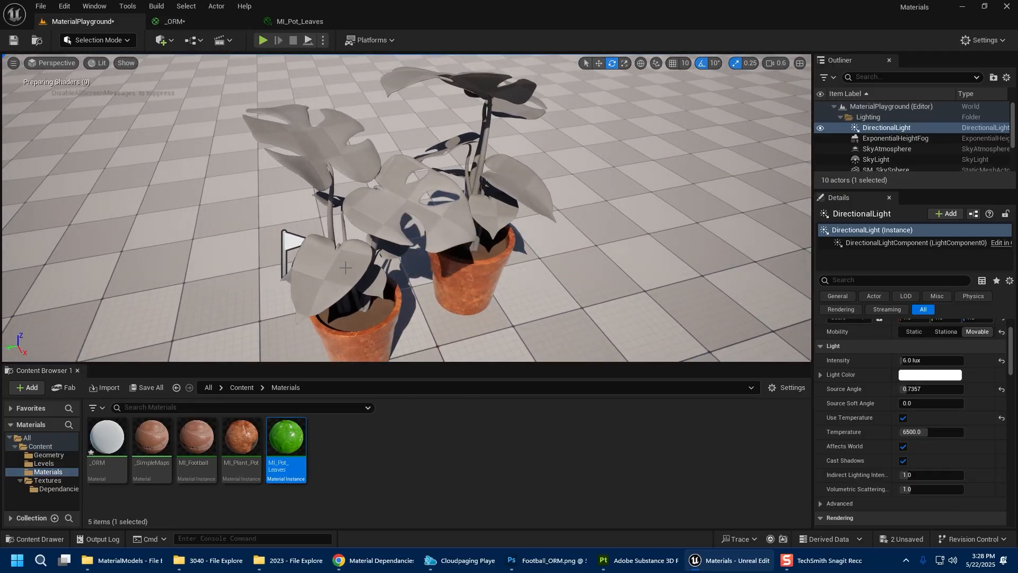
{"action": "right_click_drag", "start_coordinate": [334, 160], "coordinate": [366, 164]}
{"action": "left_click_drag", "start_coordinate": [283, 434], "coordinate": [520, 255]}
{"action": "right_click_drag", "start_coordinate": [498, 207], "coordinate": [461, 165]}
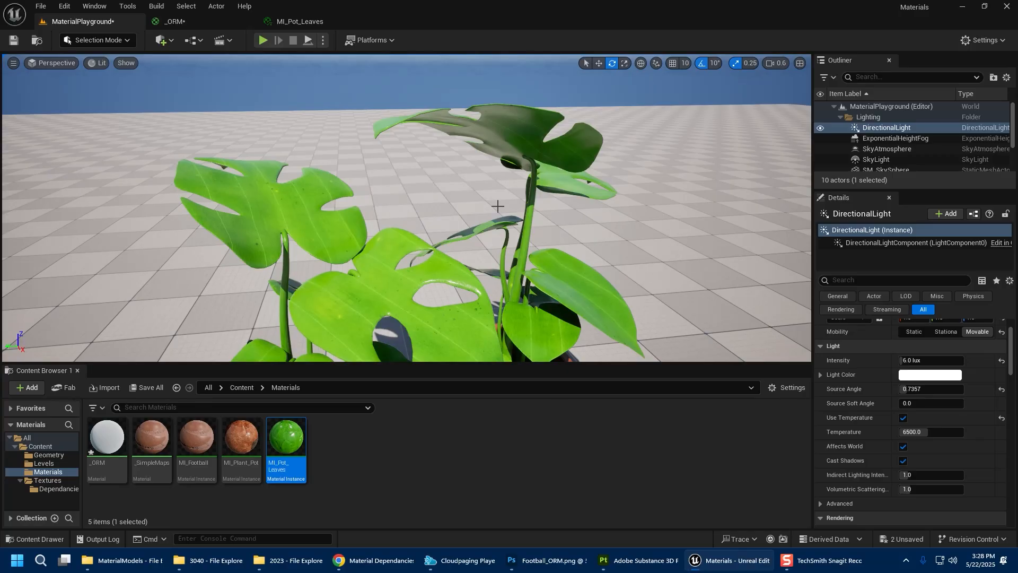
{"action": "right_click_drag", "start_coordinate": [498, 206], "coordinate": [359, 138]}
Float the MI_Pot_Leaves editor beside the level view, widen its details area and enable the Base Color Tint override under Adjustments
{"action": "left_click_drag", "start_coordinate": [300, 22], "coordinate": [663, 200]}
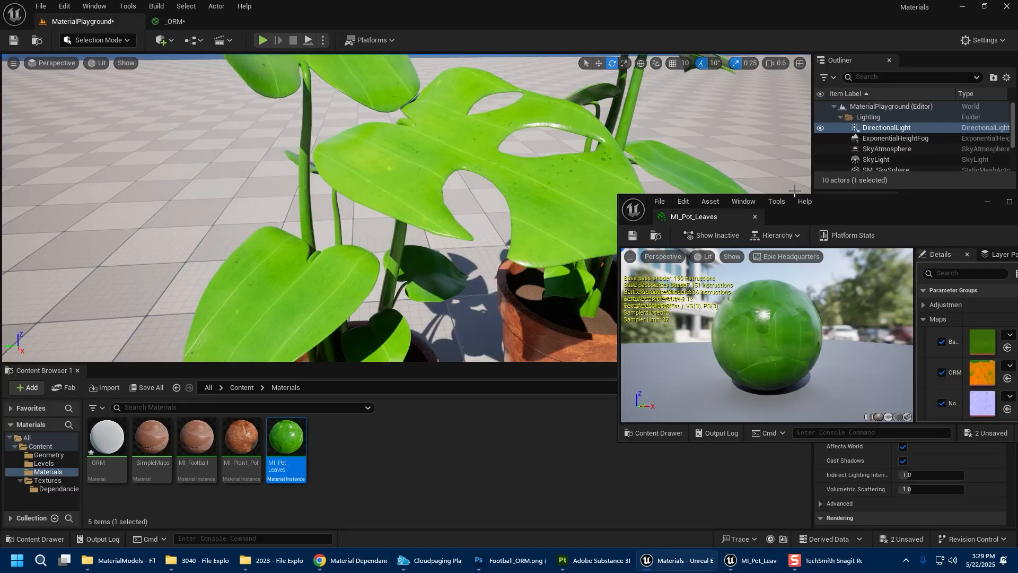
{"action": "left_click_drag", "start_coordinate": [785, 167], "coordinate": [704, 89]}
{"action": "left_click_drag", "start_coordinate": [467, 320], "coordinate": [494, 495]}
{"action": "left_click_drag", "start_coordinate": [755, 86], "coordinate": [860, 65]}
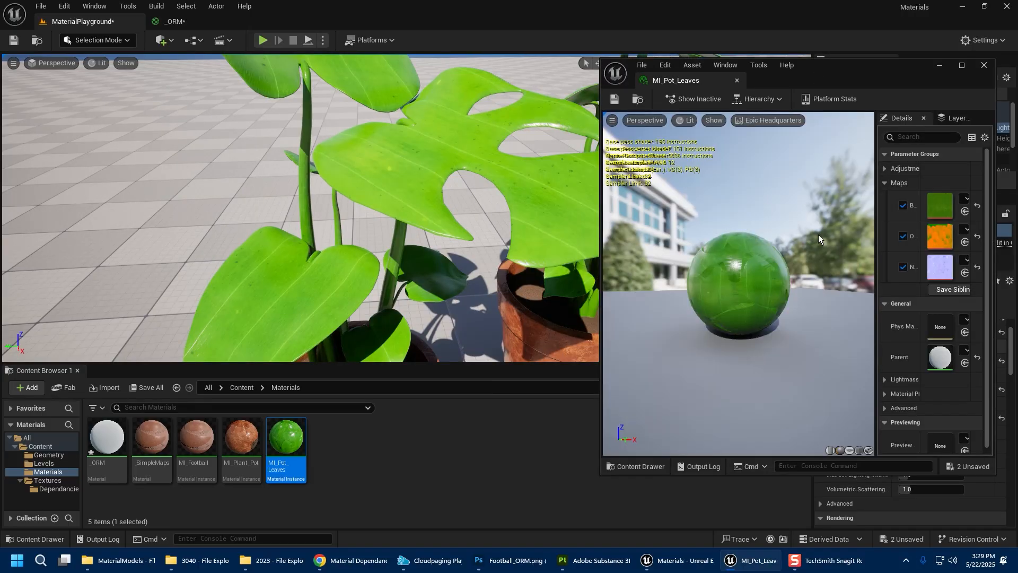
{"action": "left_click_drag", "start_coordinate": [876, 220], "coordinate": [724, 191]}
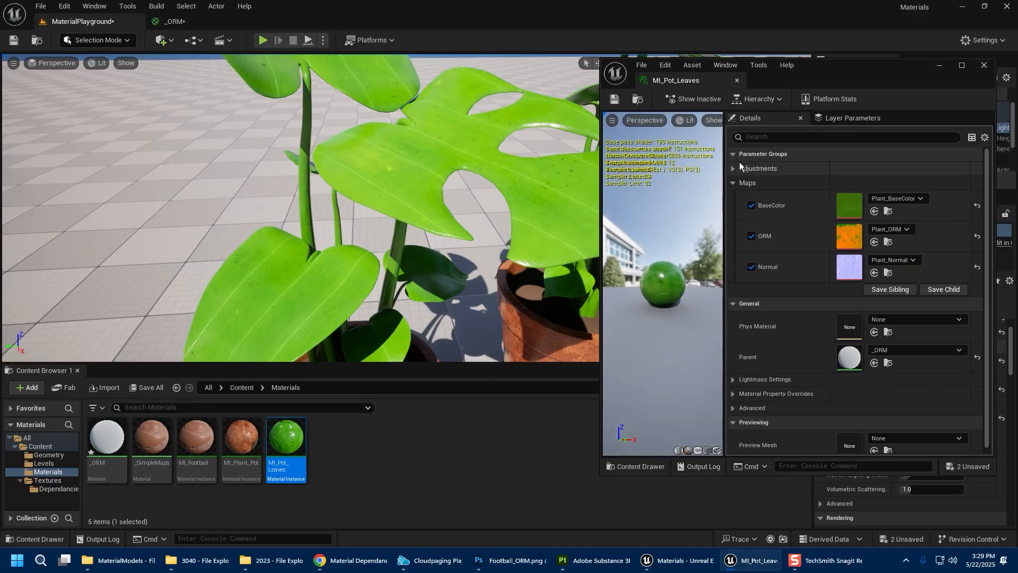
{"action": "left_click", "coordinate": [733, 168]}
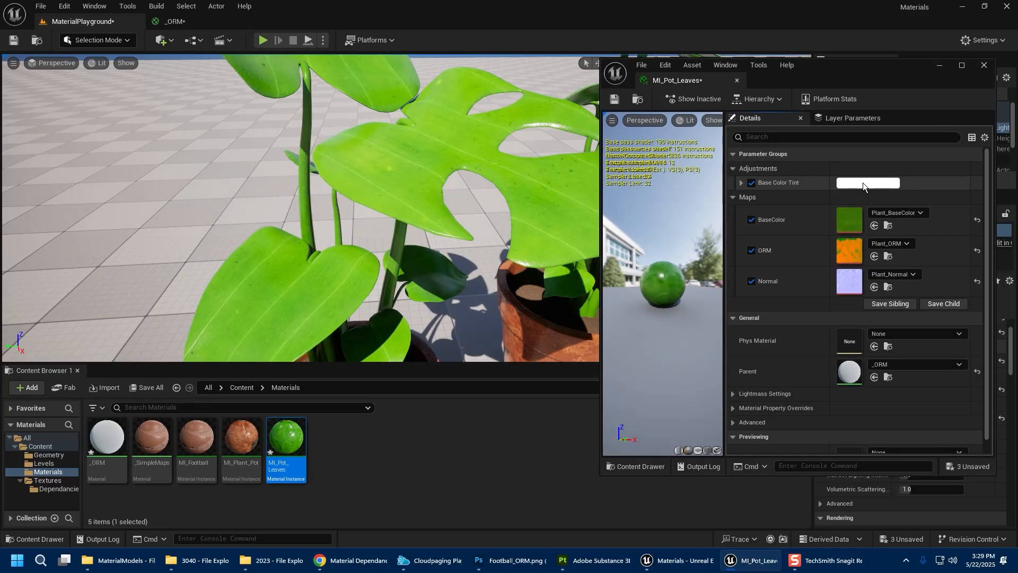
{"action": "left_click", "coordinate": [863, 183]}
{"action": "left_click_drag", "start_coordinate": [718, 260], "coordinate": [671, 261]}
{"action": "left_click", "coordinate": [775, 444]}
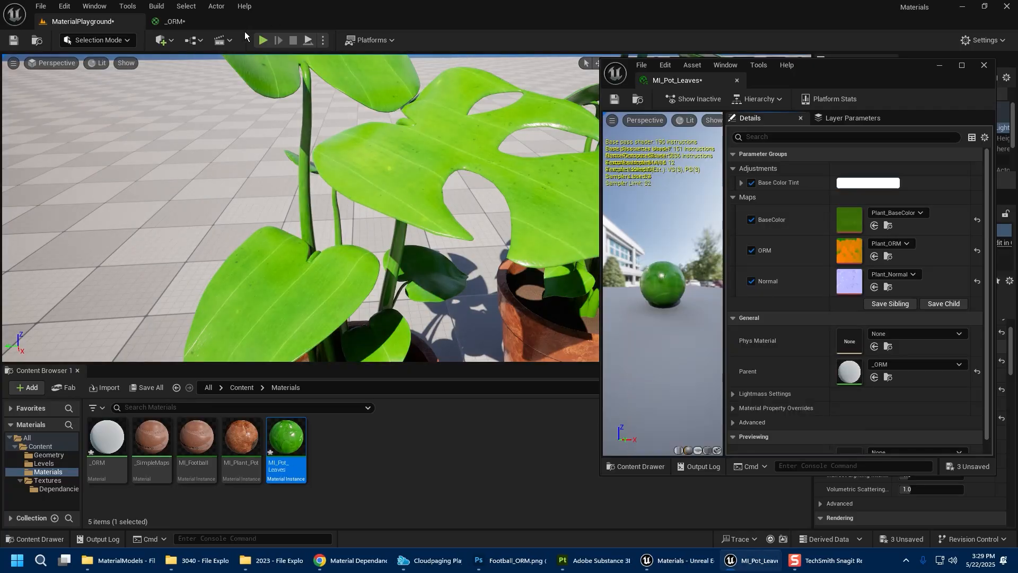
Minimize the floating instance editor and, in the _ORM material, try pink (Hex sRGB FFA0A5FF) as the Base Color Tint default value
{"action": "left_click", "coordinate": [175, 21]}
{"action": "left_click", "coordinate": [842, 70]}
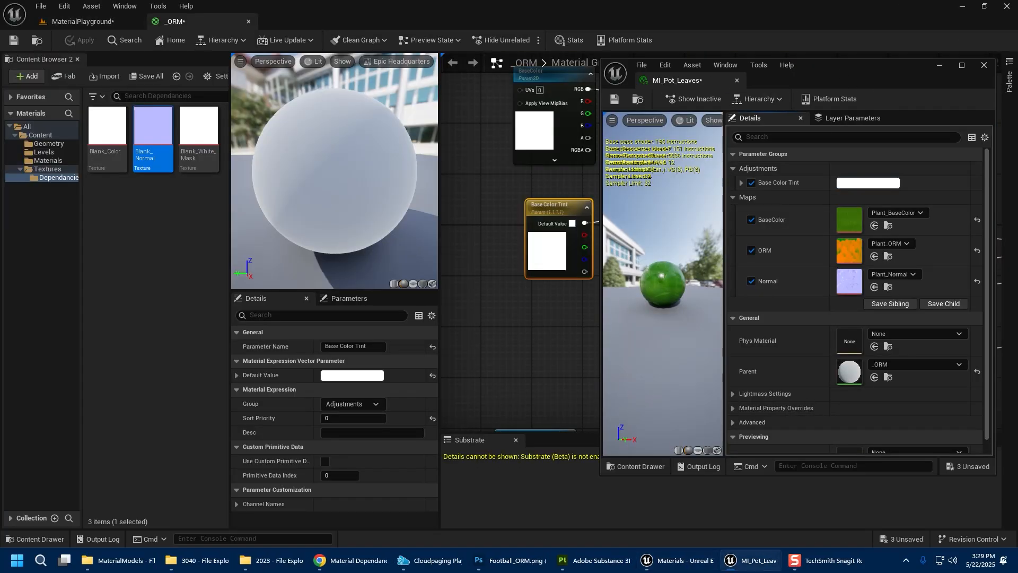
{"action": "left_click", "coordinate": [939, 66]}
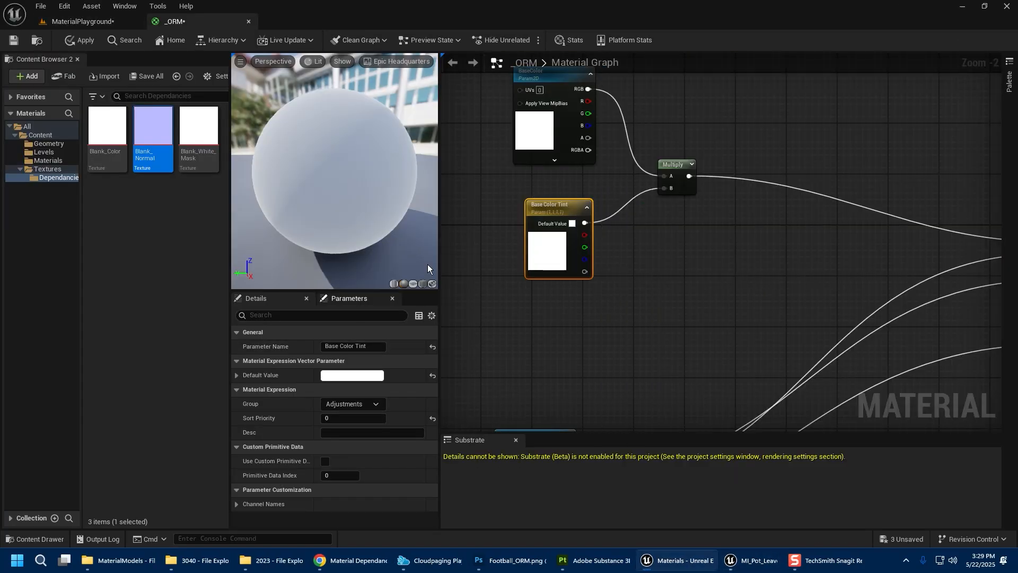
{"action": "left_click", "coordinate": [340, 375]}
{"action": "left_click_drag", "start_coordinate": [424, 328], "coordinate": [437, 354]}
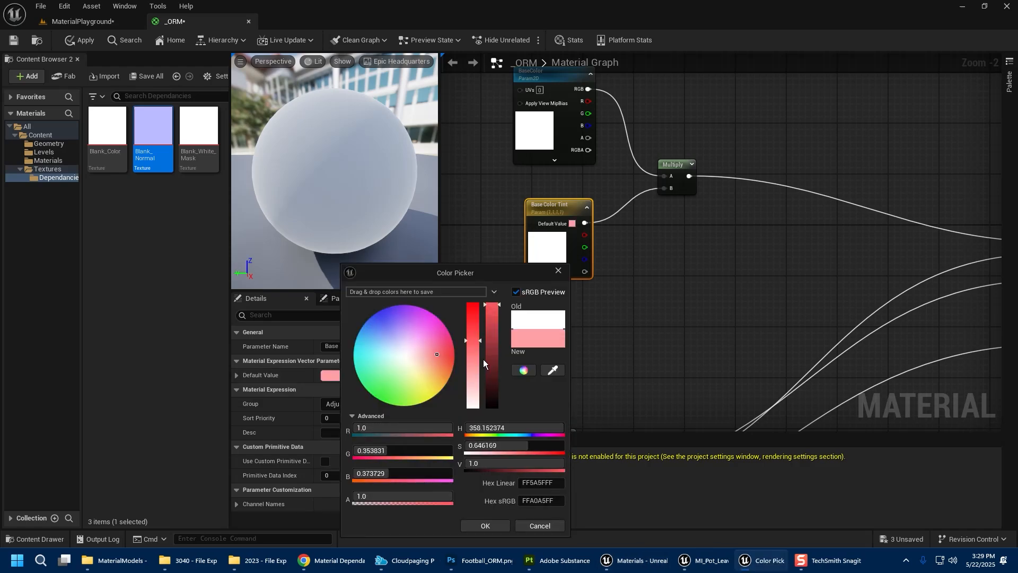
{"action": "left_click", "coordinate": [486, 525]}
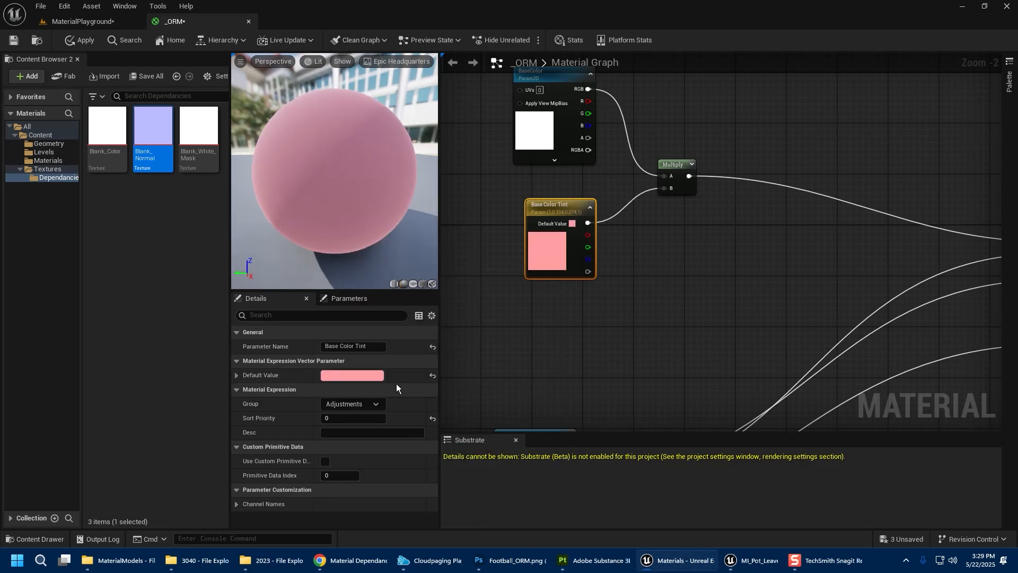
Try light green as the Base Color Tint default value in _ORM and restore it to white, FFFFFFFF
{"action": "left_click", "coordinate": [392, 375]}
{"action": "left_click", "coordinate": [424, 383]}
{"action": "left_click", "coordinate": [508, 525]}
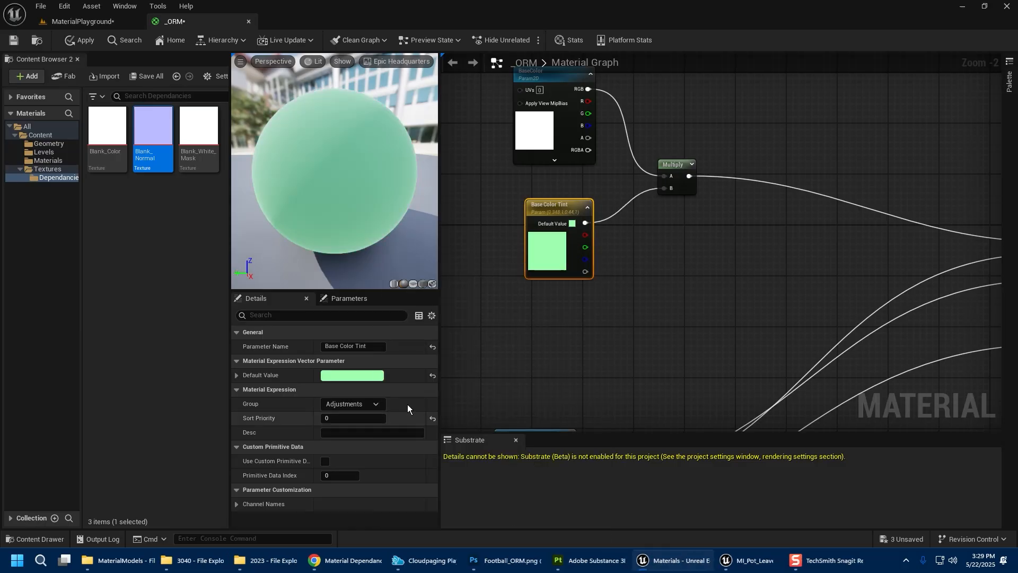
{"action": "left_click", "coordinate": [374, 380]}
{"action": "left_click_drag", "start_coordinate": [508, 364], "coordinate": [518, 472]}
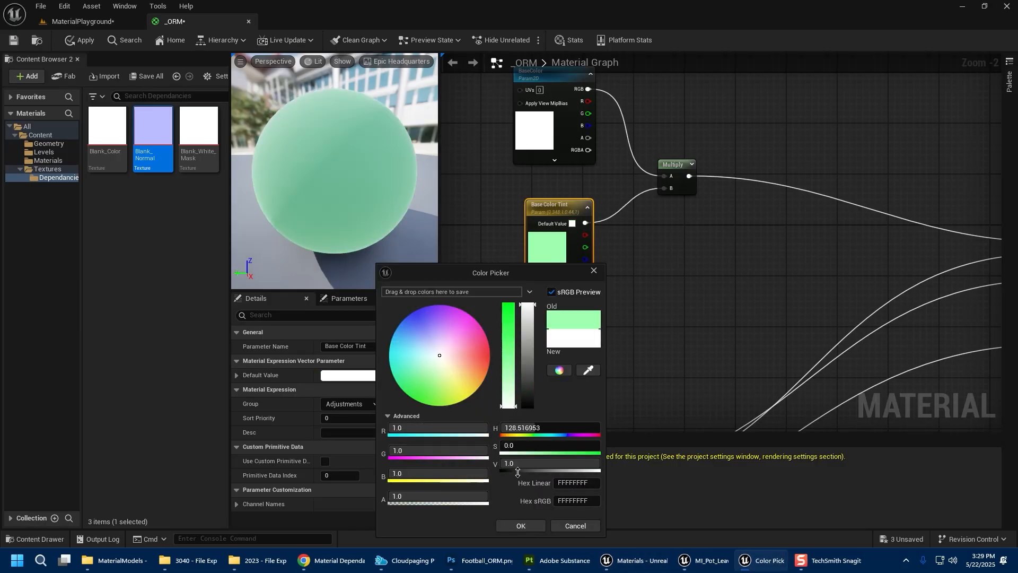
{"action": "left_click", "coordinate": [525, 525]}
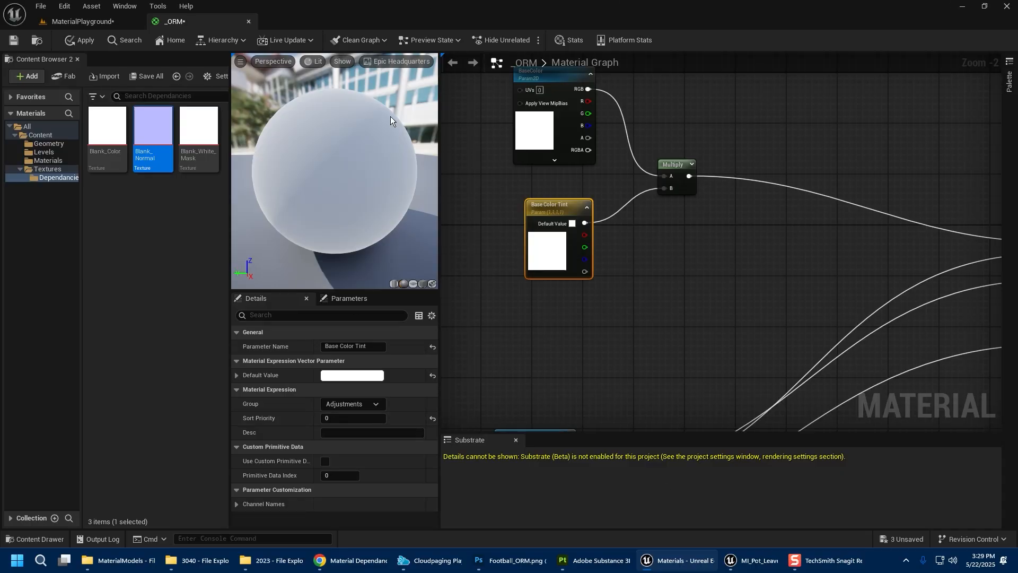
Bring the MI_Pot_Leaves editor back over the MaterialPlayground level and try slight warm tints in its Base Color Tint
{"action": "left_click_drag", "start_coordinate": [1017, 80], "coordinate": [733, 65]}
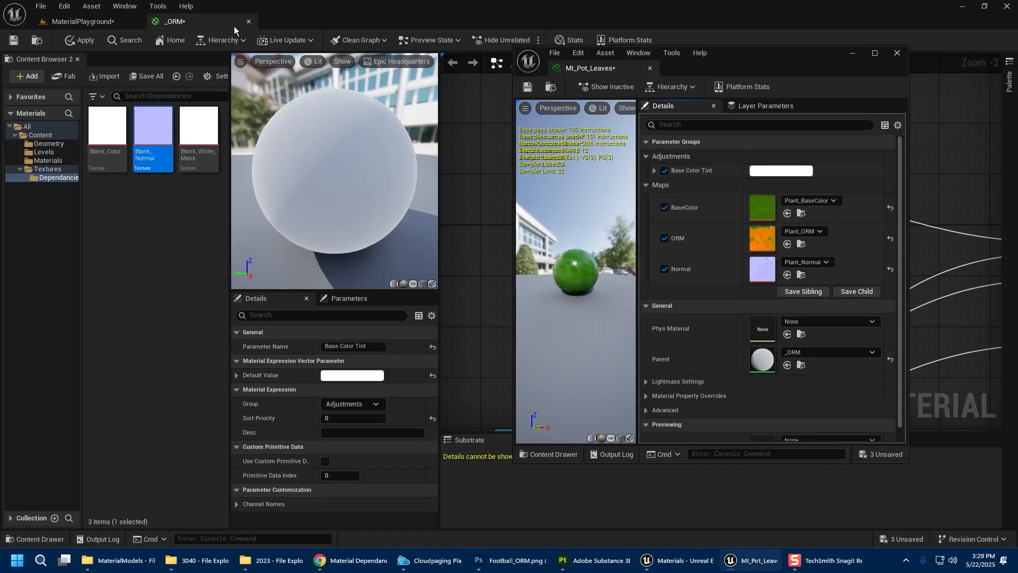
{"action": "left_click", "coordinate": [105, 19]}
{"action": "left_click", "coordinate": [782, 171]}
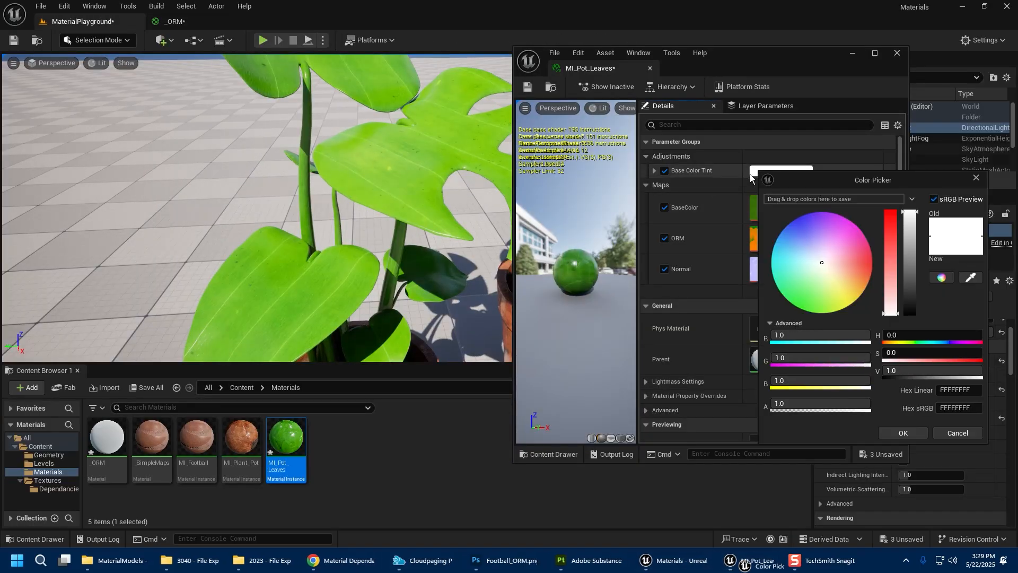
{"action": "left_click", "coordinate": [826, 272]}
{"action": "mouse_move", "coordinate": [826, 273]}
{"action": "left_mouse_down"}
{"action": "mouse_move", "coordinate": [829, 285]}
{"action": "mouse_move", "coordinate": [794, 230]}
{"action": "mouse_move", "coordinate": [842, 250]}
{"action": "mouse_move", "coordinate": [822, 261]}
{"action": "mouse_move", "coordinate": [825, 241]}
{"action": "mouse_move", "coordinate": [802, 256]}
{"action": "mouse_move", "coordinate": [824, 266]}
{"action": "left_mouse_up"}
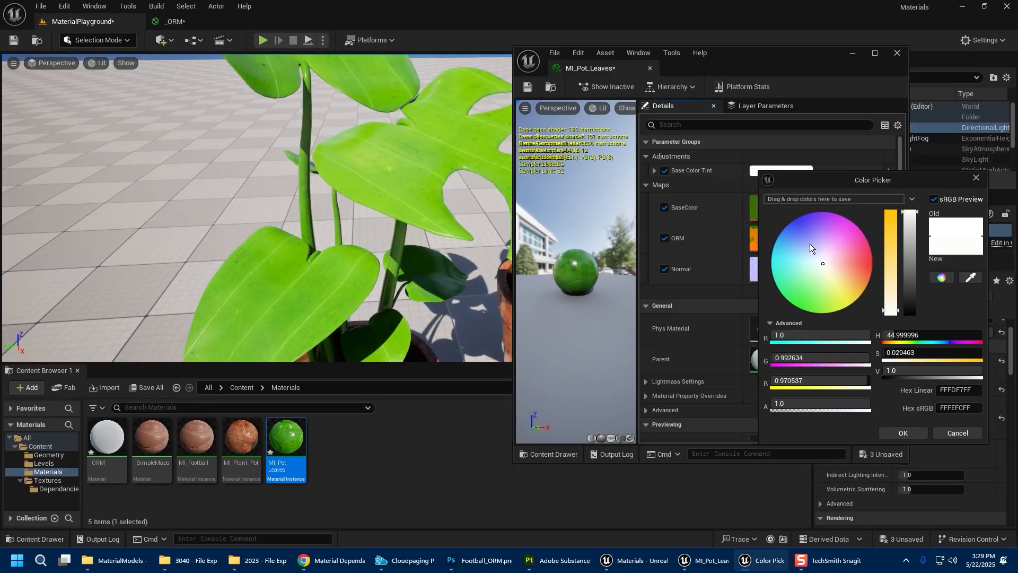
{"action": "mouse_move", "coordinate": [831, 264]}
{"action": "left_mouse_down"}
{"action": "mouse_move", "coordinate": [841, 262]}
{"action": "mouse_move", "coordinate": [833, 269]}
{"action": "mouse_move", "coordinate": [820, 250]}
{"action": "mouse_move", "coordinate": [873, 247]}
{"action": "mouse_move", "coordinate": [786, 230]}
{"action": "mouse_move", "coordinate": [814, 269]}
{"action": "mouse_move", "coordinate": [837, 256]}
{"action": "left_mouse_up"}
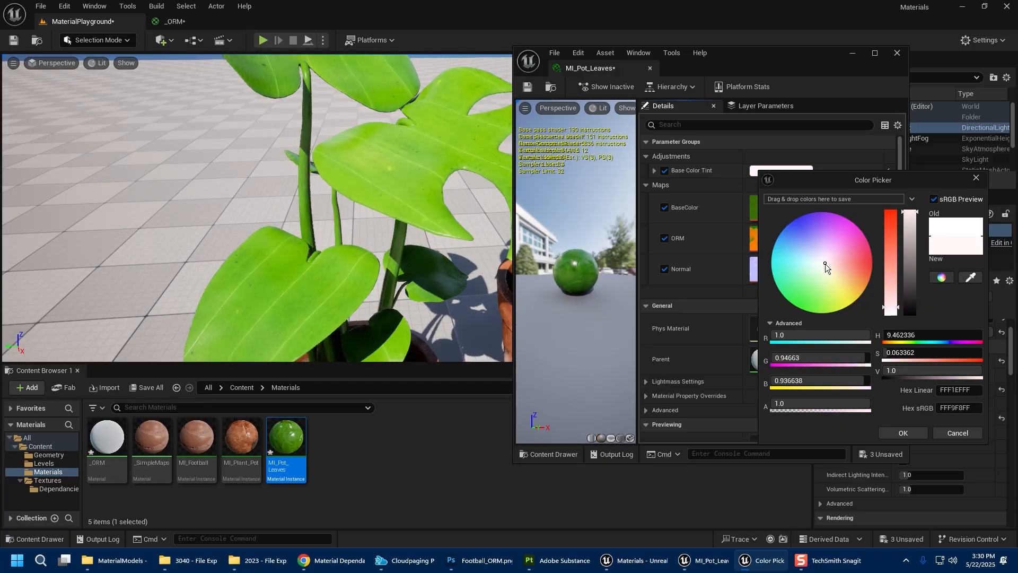
{"action": "left_click", "coordinate": [957, 433]}
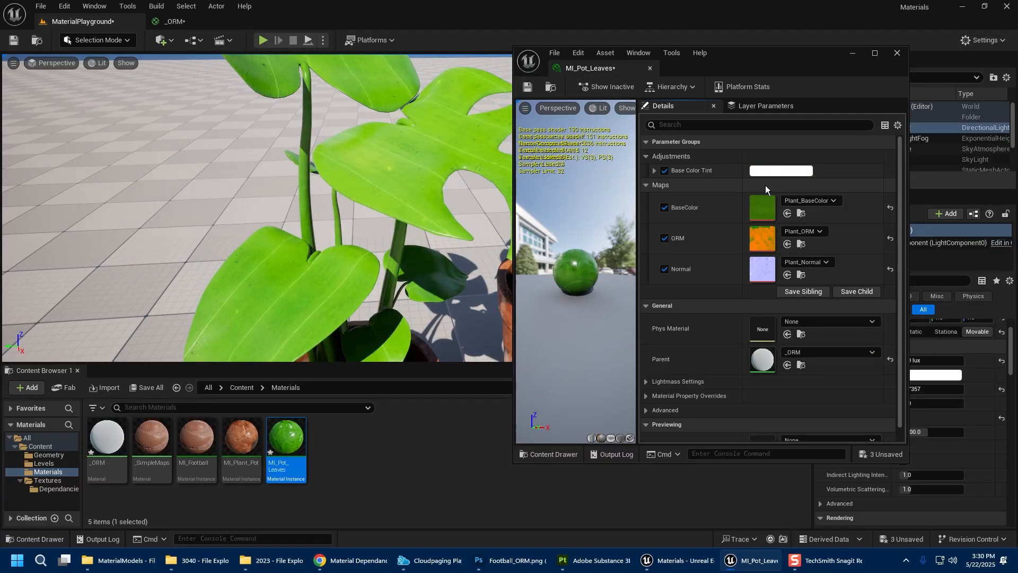
Set the Base Color Tint of MI_Pot_Leaves to pale pink, Hex sRGB FFCFD3FF, and save the instance
{"action": "left_click", "coordinate": [776, 172]}
{"action": "left_click_drag", "start_coordinate": [841, 267], "coordinate": [829, 255]}
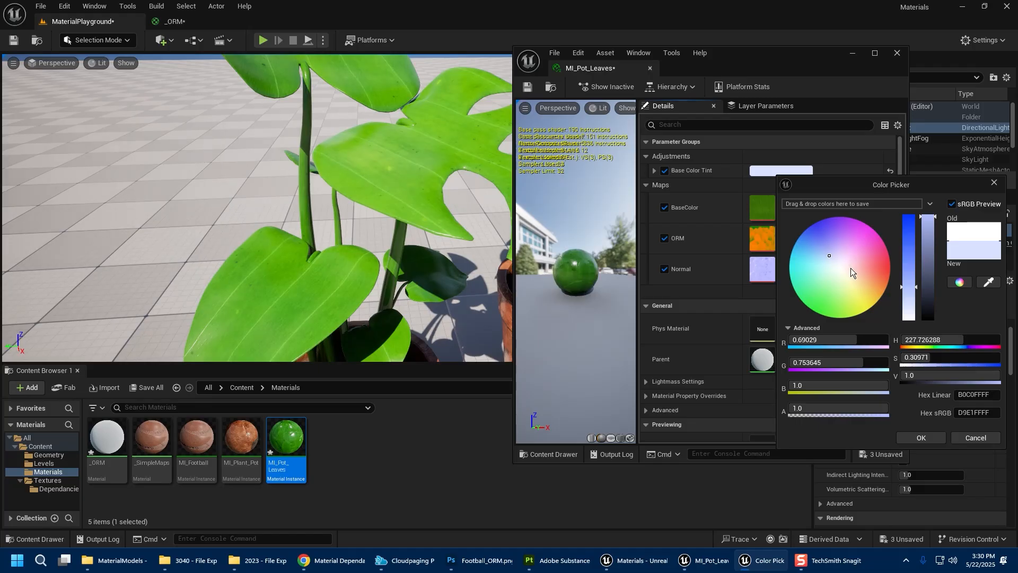
{"action": "left_click_drag", "start_coordinate": [847, 246], "coordinate": [858, 265]}
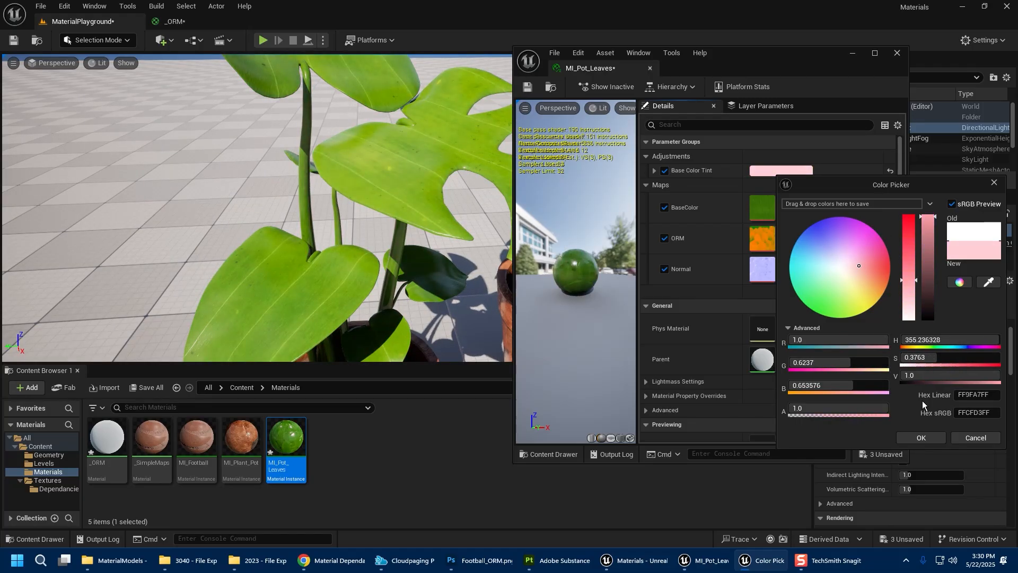
{"action": "left_click", "coordinate": [921, 437]}
{"action": "right_click_drag", "start_coordinate": [361, 231], "coordinate": [380, 209]}
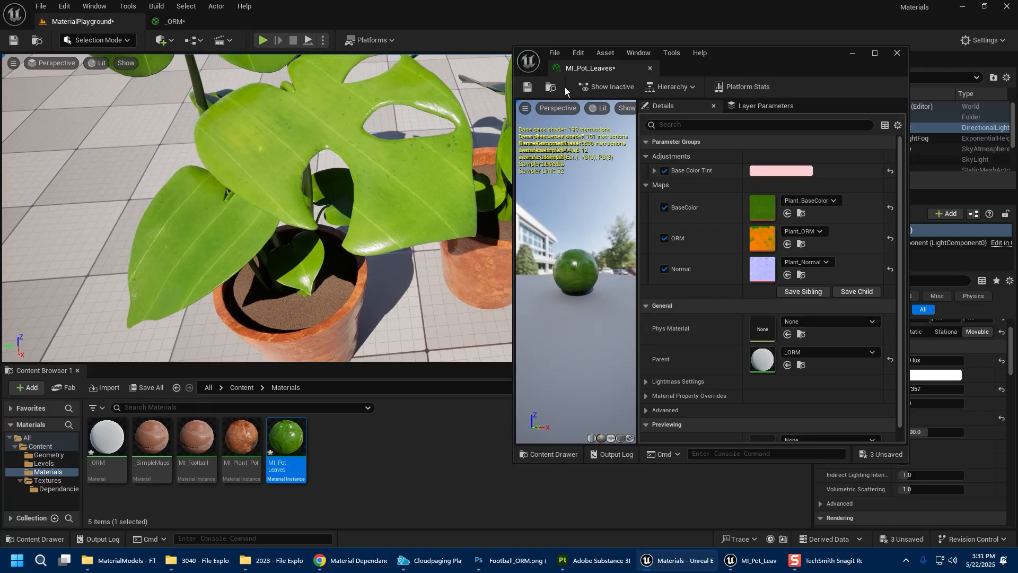
{"action": "left_click", "coordinate": [527, 88]}
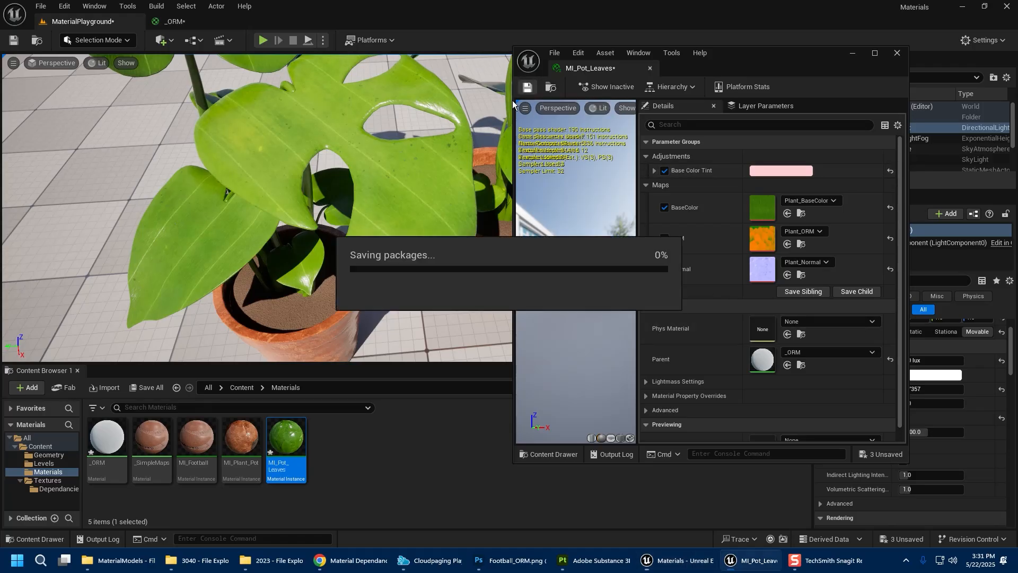
{"action": "right_click_drag", "start_coordinate": [368, 216], "coordinate": [368, 216]}
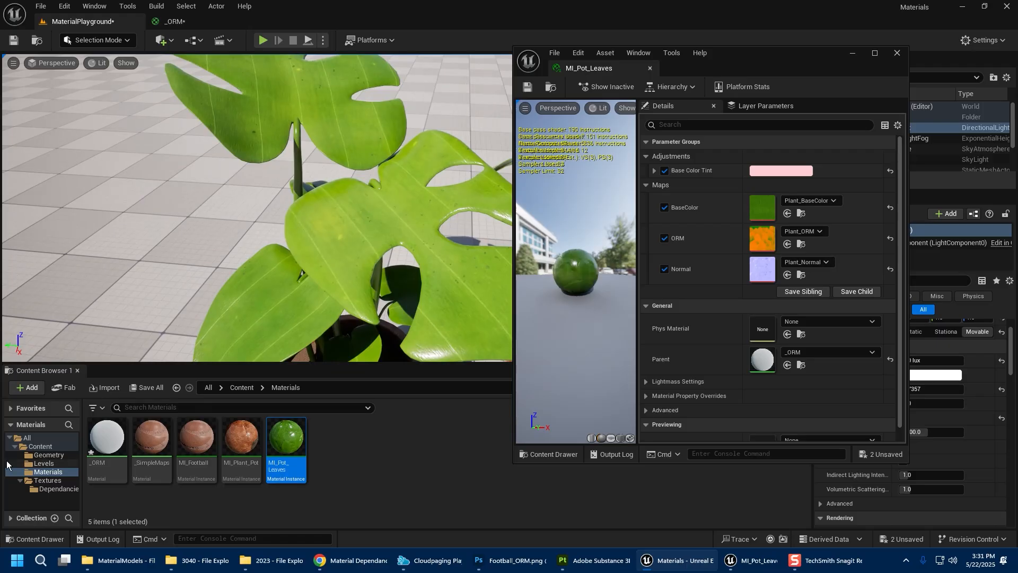